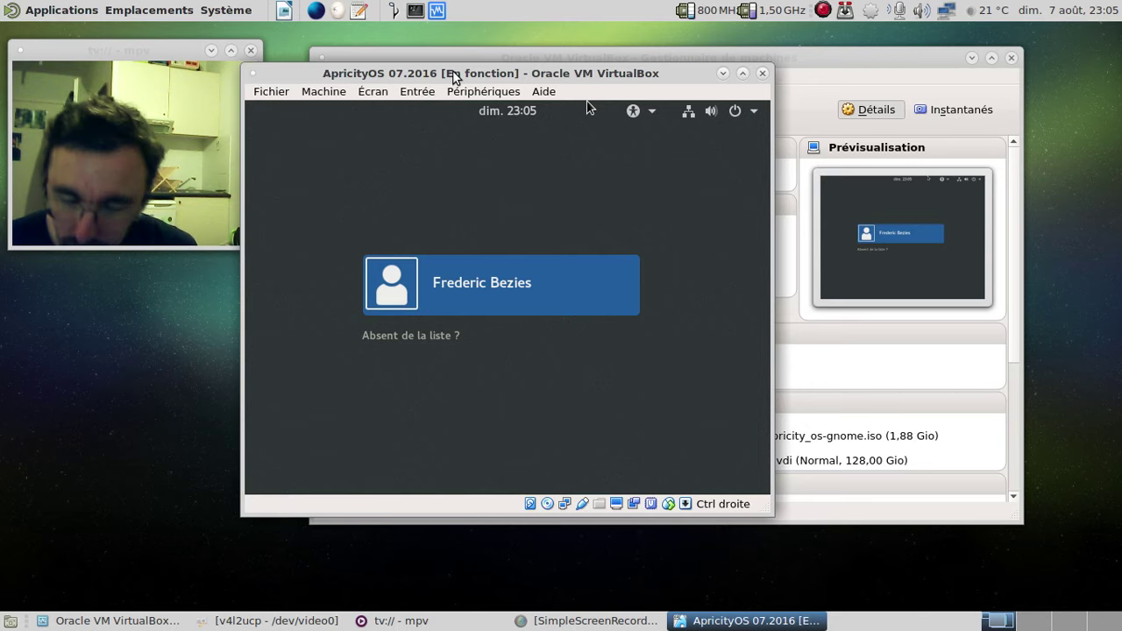
# Step: Switch the virtual machine to the tty2 text console and log in with the account's user name and password
pyautogui.hotkey('ctrl', 'alt', 'F2')
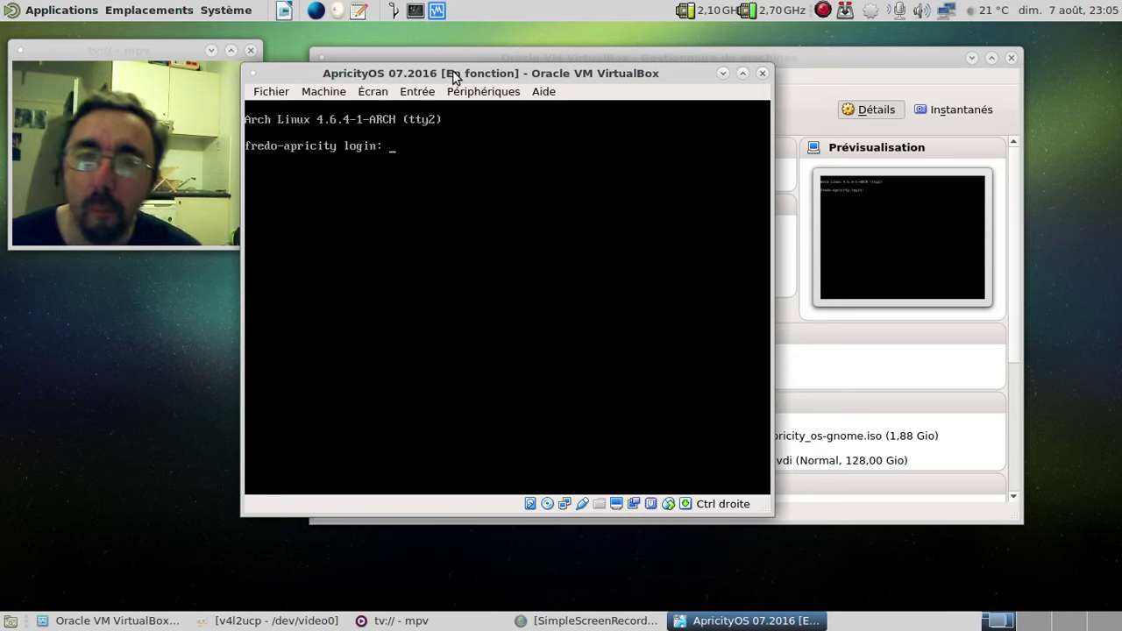
pyautogui.write('fred')
pyautogui.press('Return')
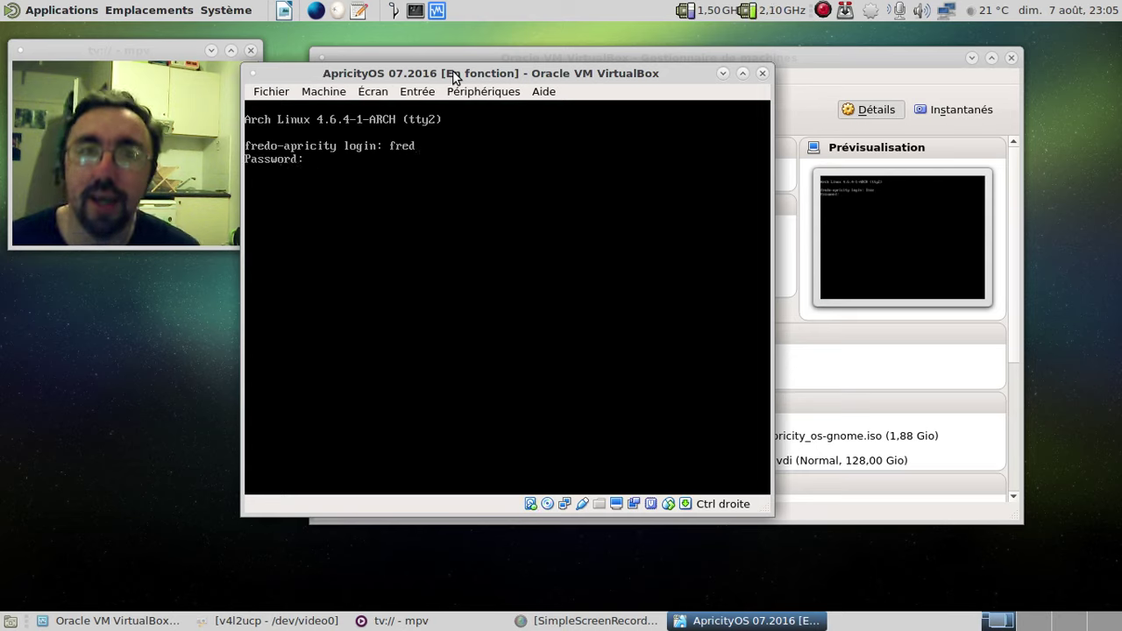
pyautogui.press('Return')
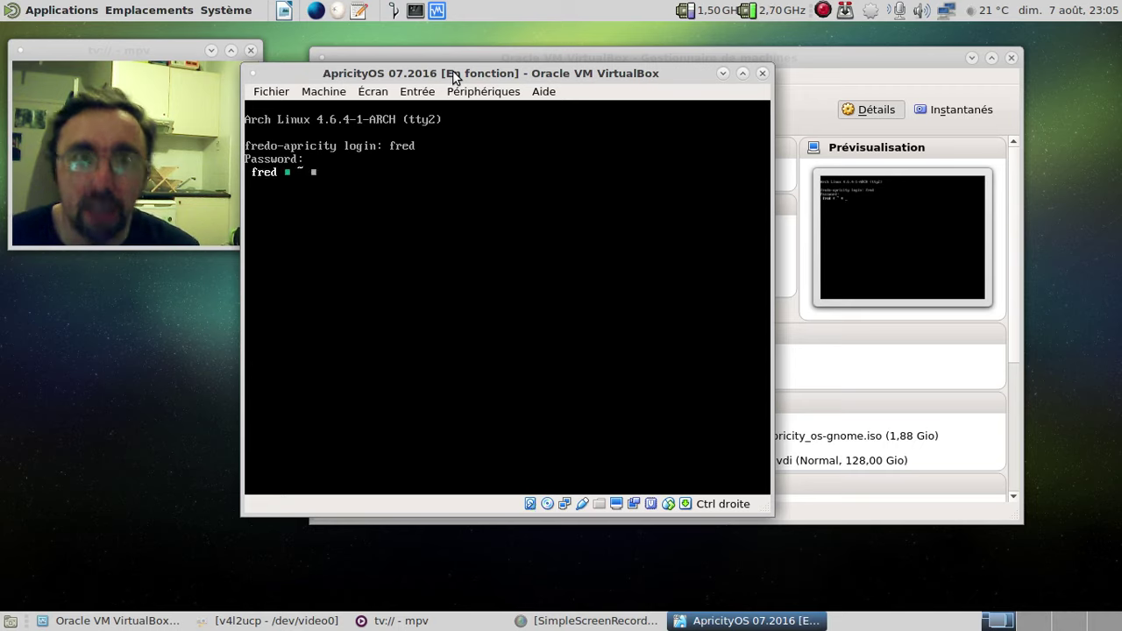
pyautogui.write('yaourt -Syu')
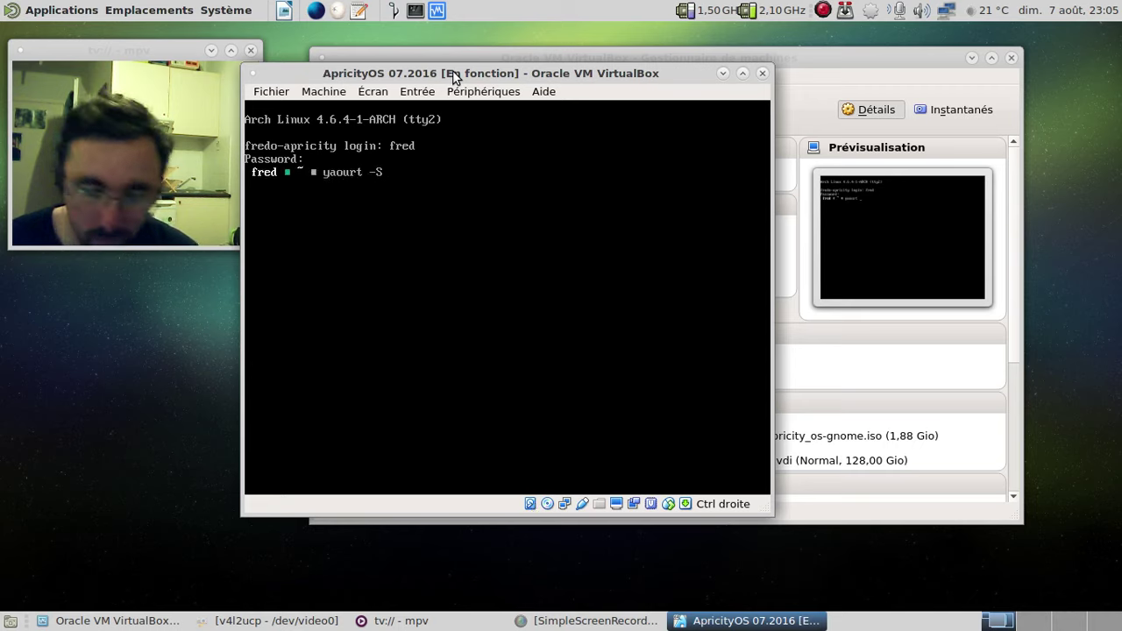
pyautogui.press('BackSpace')
pyautogui.press('BackSpace')
pyautogui.press('BackSpace')
pyautogui.press('BackSpace')
pyautogui.press('BackSpace')
pyautogui.press('BackSpace')
pyautogui.press('BackSpace')
pyautogui.press('BackSpace')
pyautogui.press('BackSpace')
pyautogui.press('BackSpace')
pyautogui.press('BackSpace')
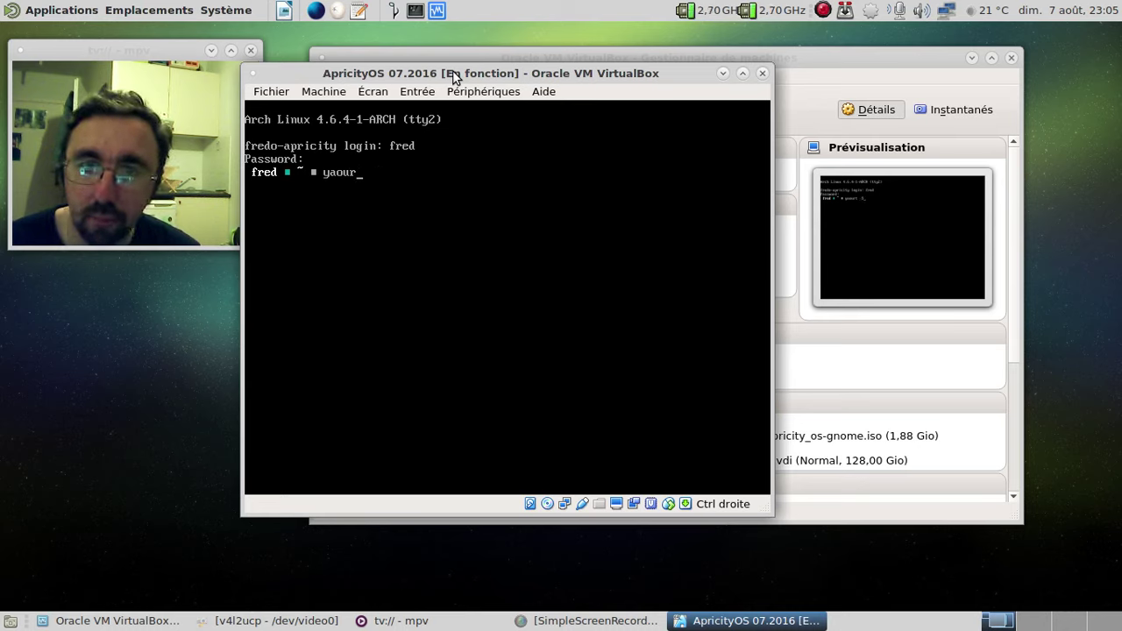
# Step: Open /etc/pacman.d/mirrorlist in nano with sudo, entering the account password
pyautogui.write('sudo nano')
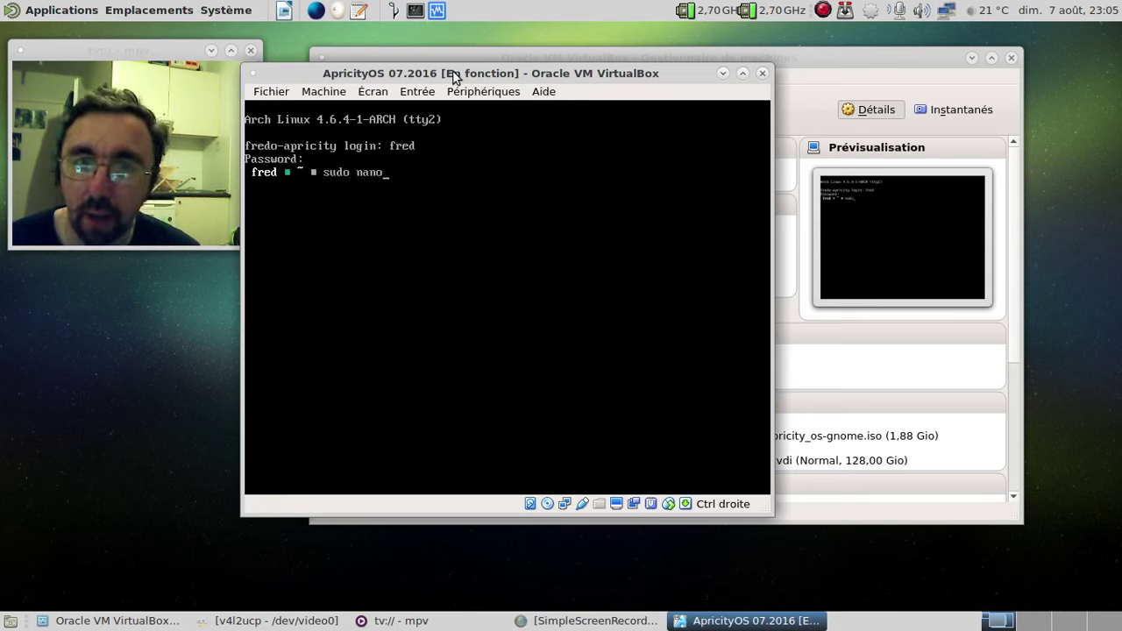
pyautogui.write(' /etc/pacma')
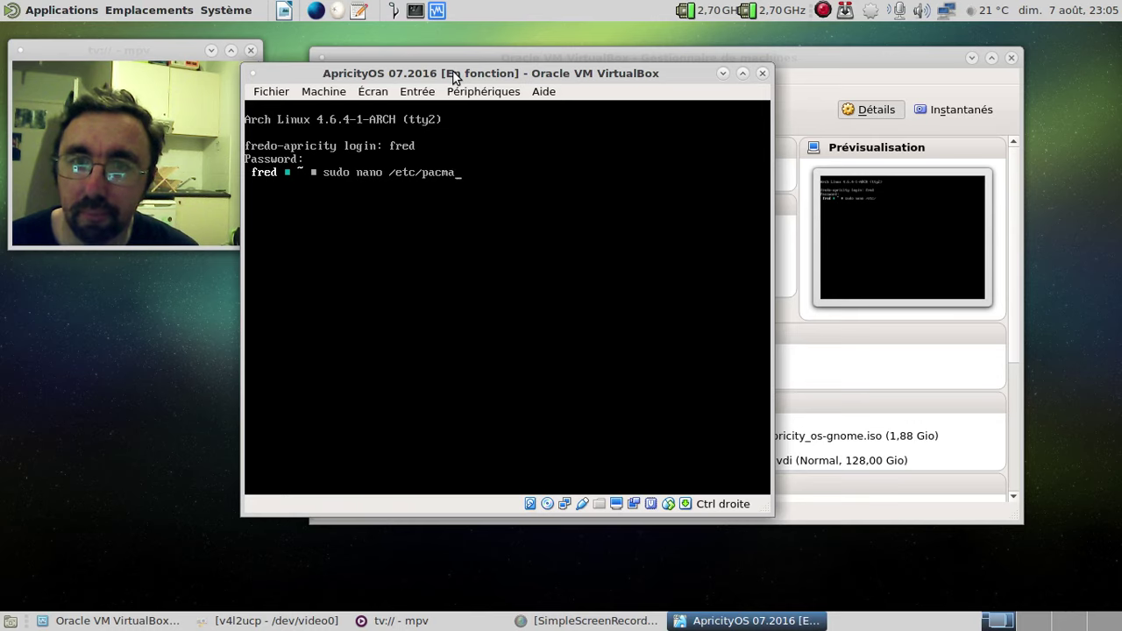
pyautogui.write('n.d/m')
pyautogui.press('Tab')
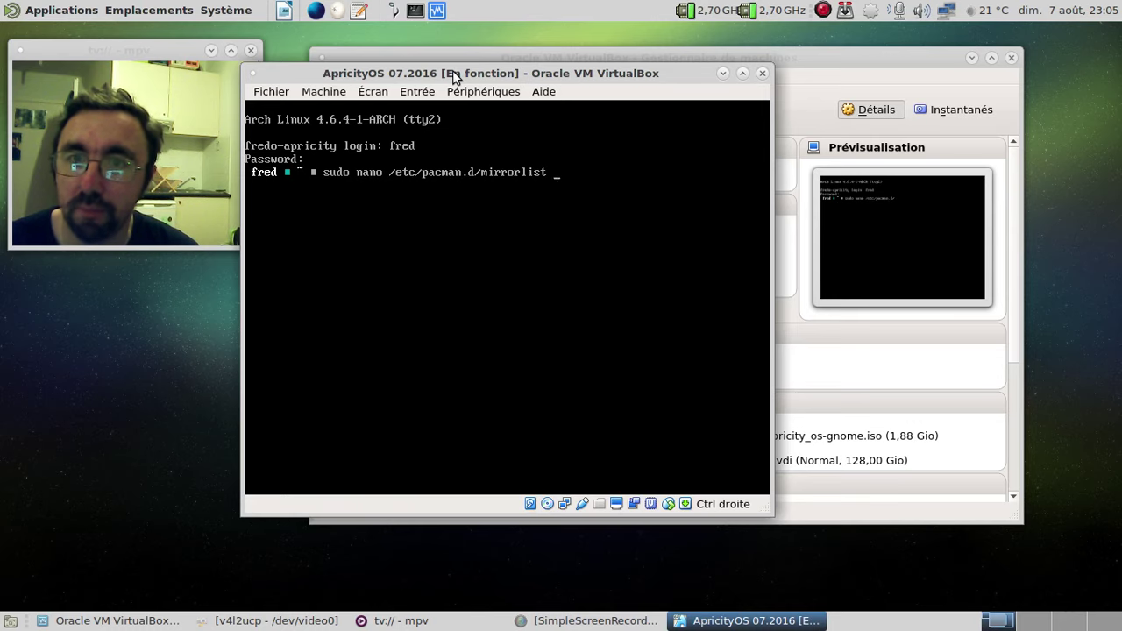
pyautogui.press('Return')
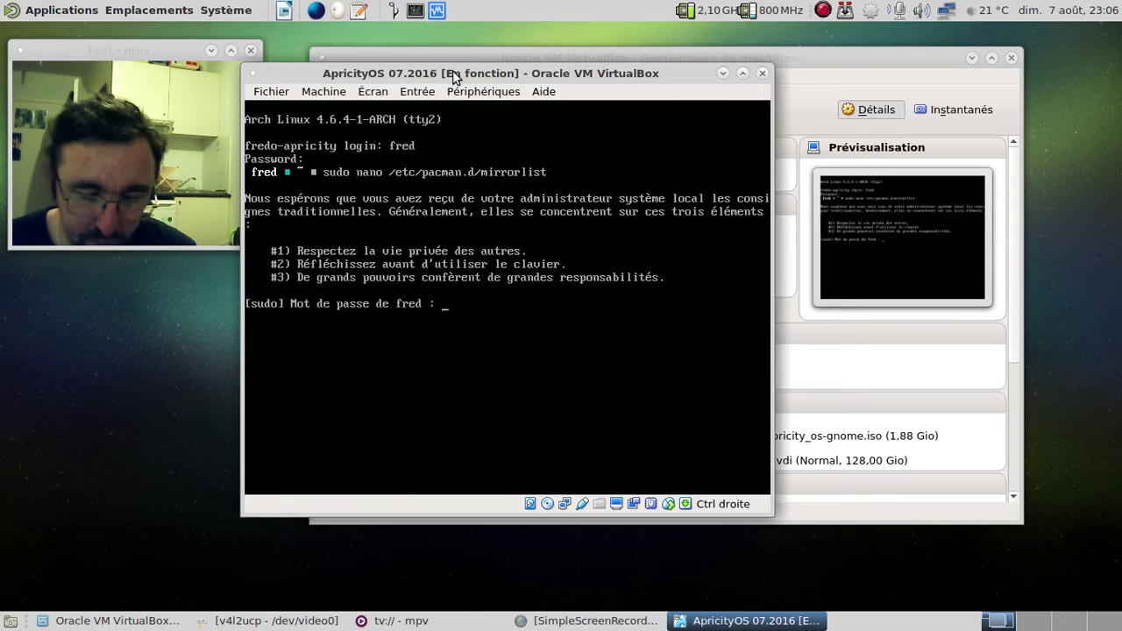
pyautogui.press('Return')
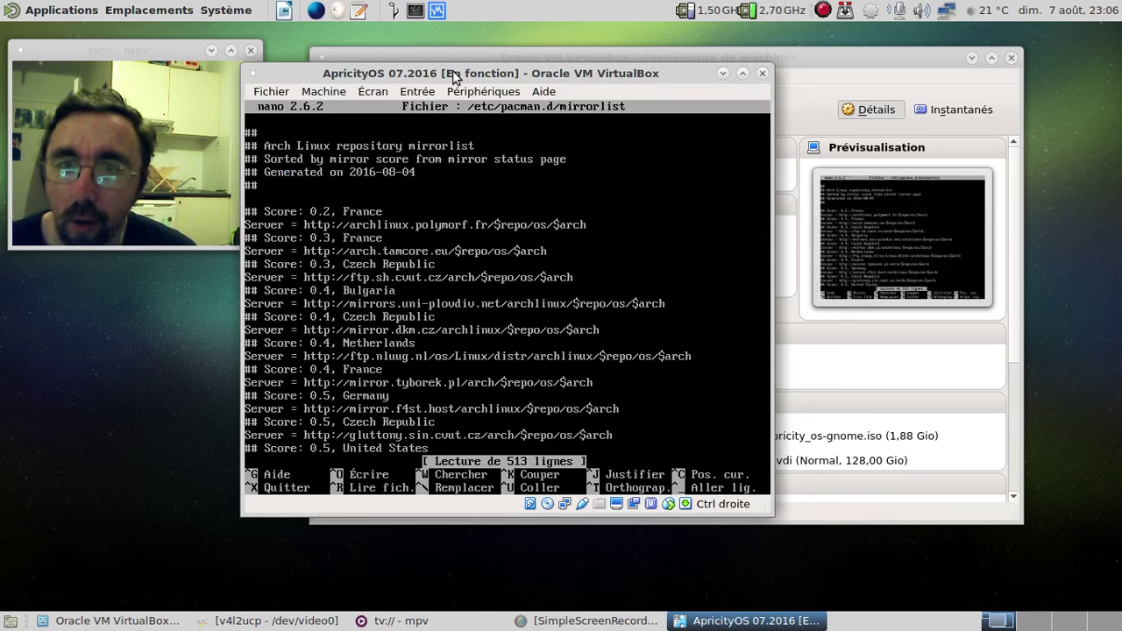
# Step: Comment out every mirror by replacing all occurrences of "Server" with "#Server" in the mirror list
pyautogui.hotkey('ctrl', '\\')
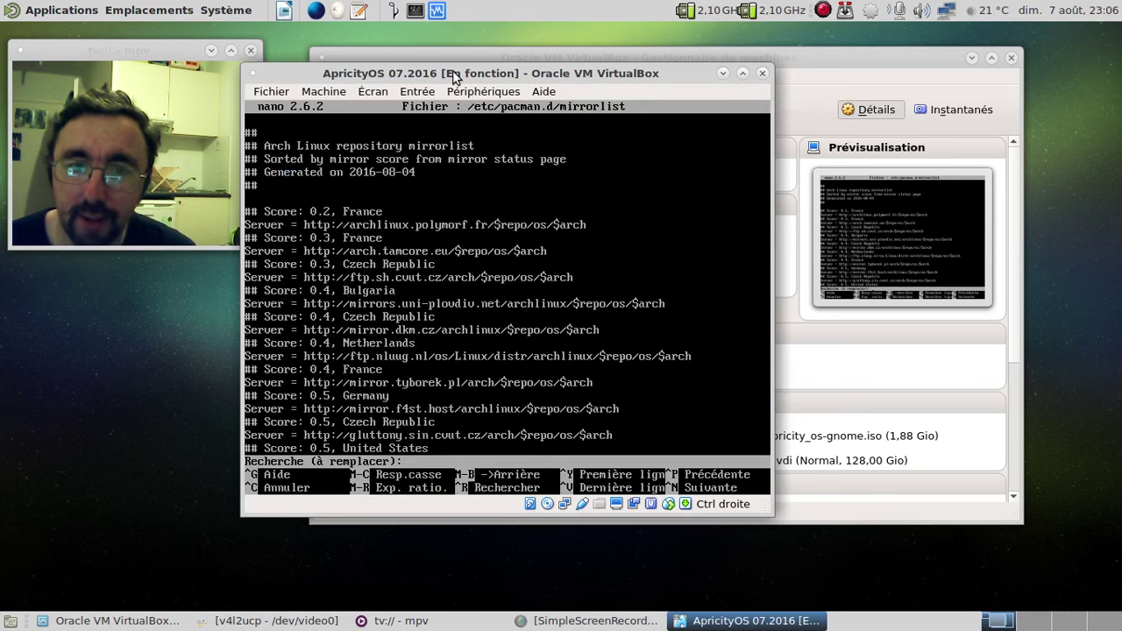
pyautogui.write('Server')
pyautogui.press('Return')
pyautogui.write('#')
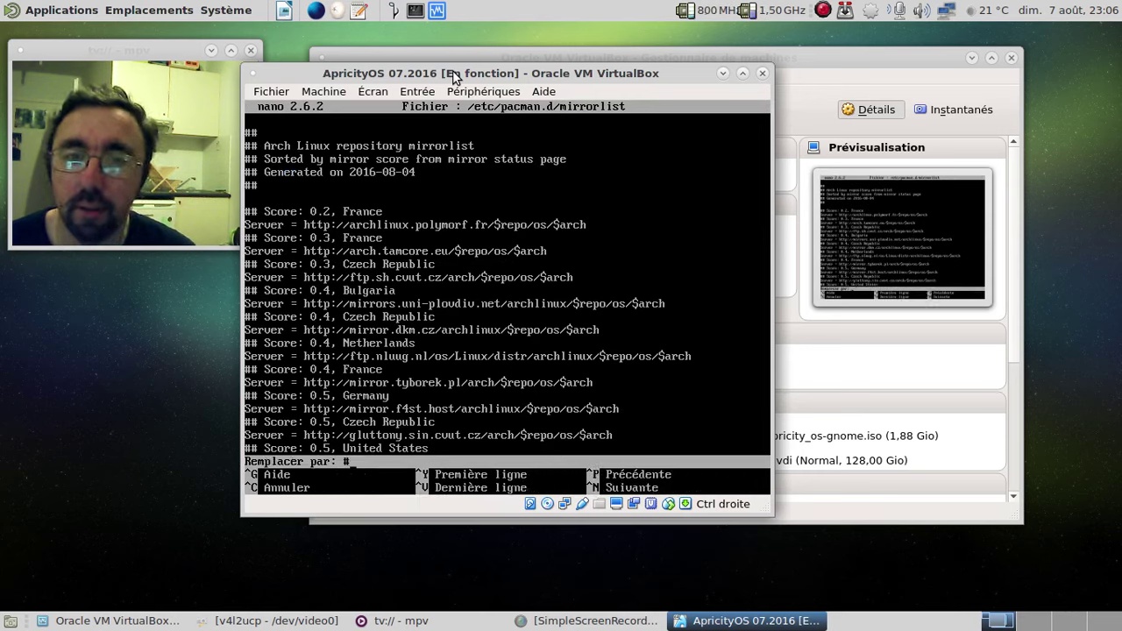
pyautogui.write('Server')
pyautogui.press('Return')
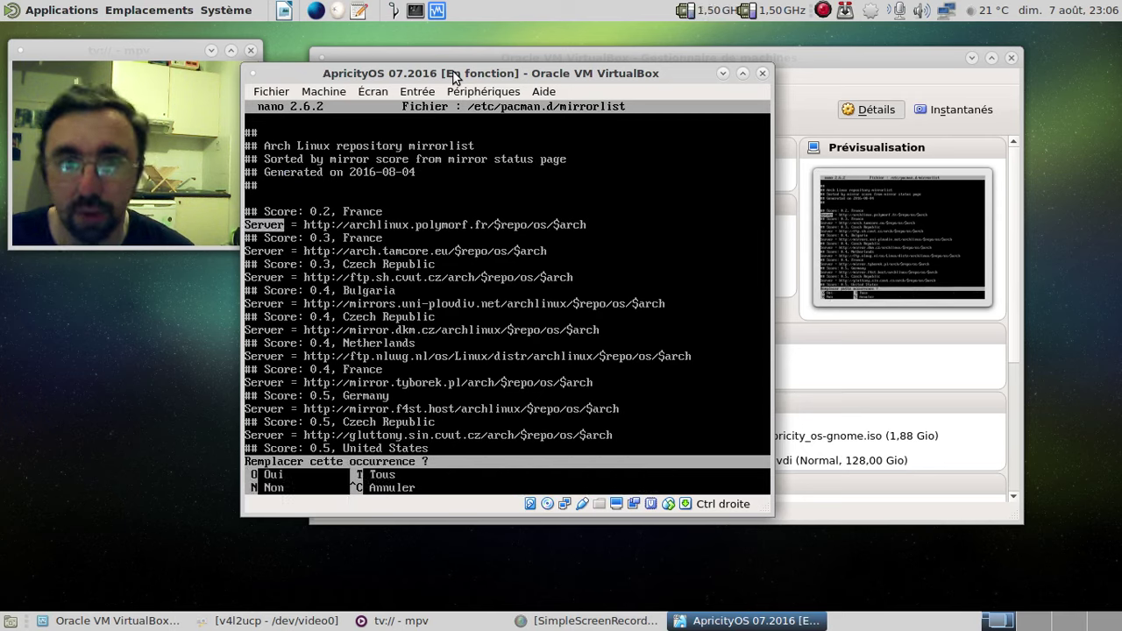
pyautogui.press('t')
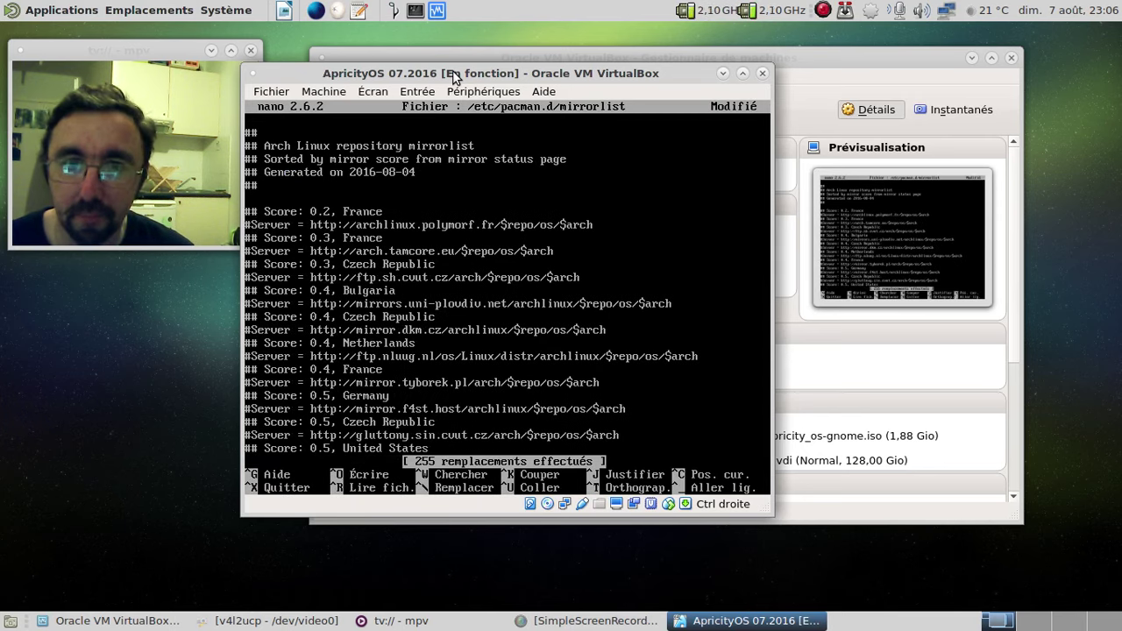
# Step: Uncomment the first French mirror, archlinux.polymorf.fr, and save the mirror list under the same name while exiting nano
pyautogui.press('Delete')
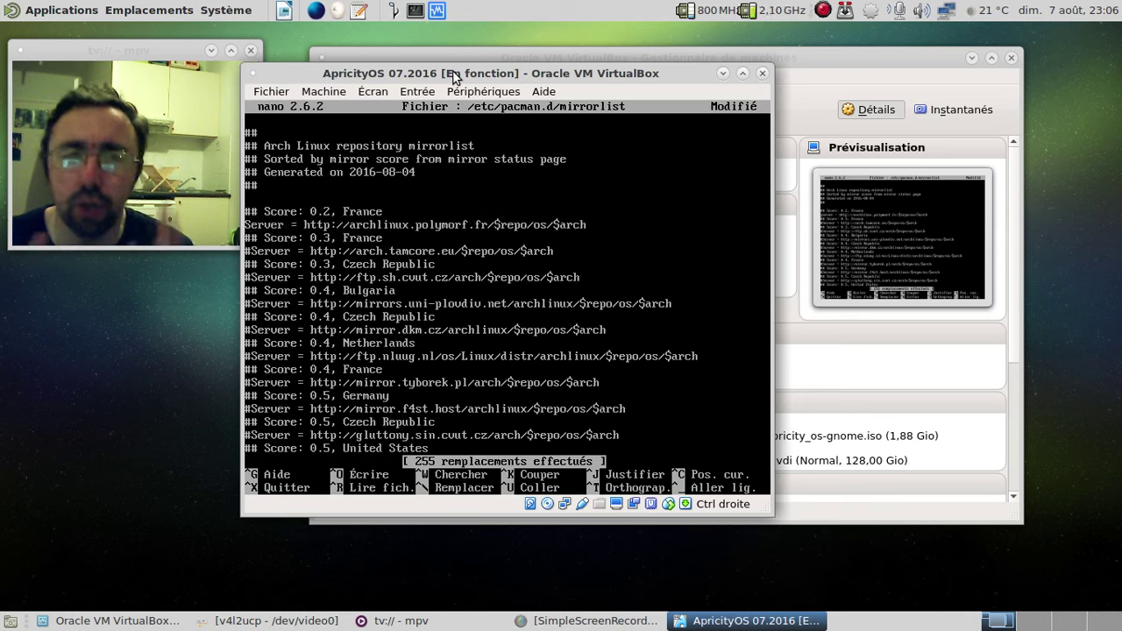
pyautogui.hotkey('ctrl', 'x')
pyautogui.press('o')
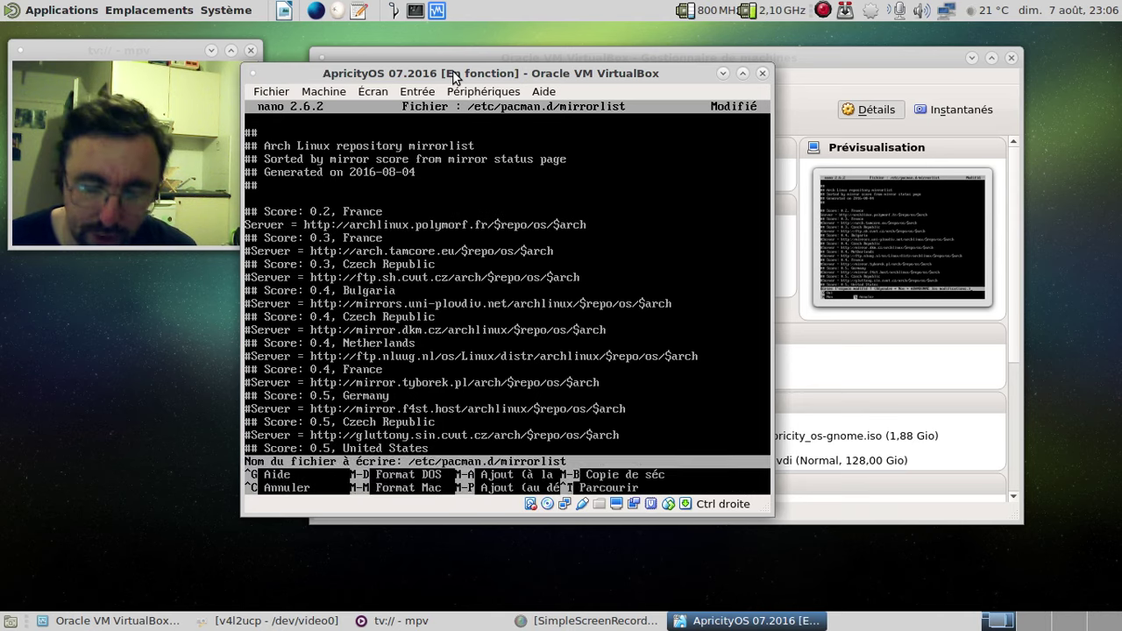
pyautogui.press('Return')
# Step: Clear the console and try a package update with yaourt -Syua, interrupting it at the continue prompt
pyautogui.write('clear')
pyautogui.press('Return')
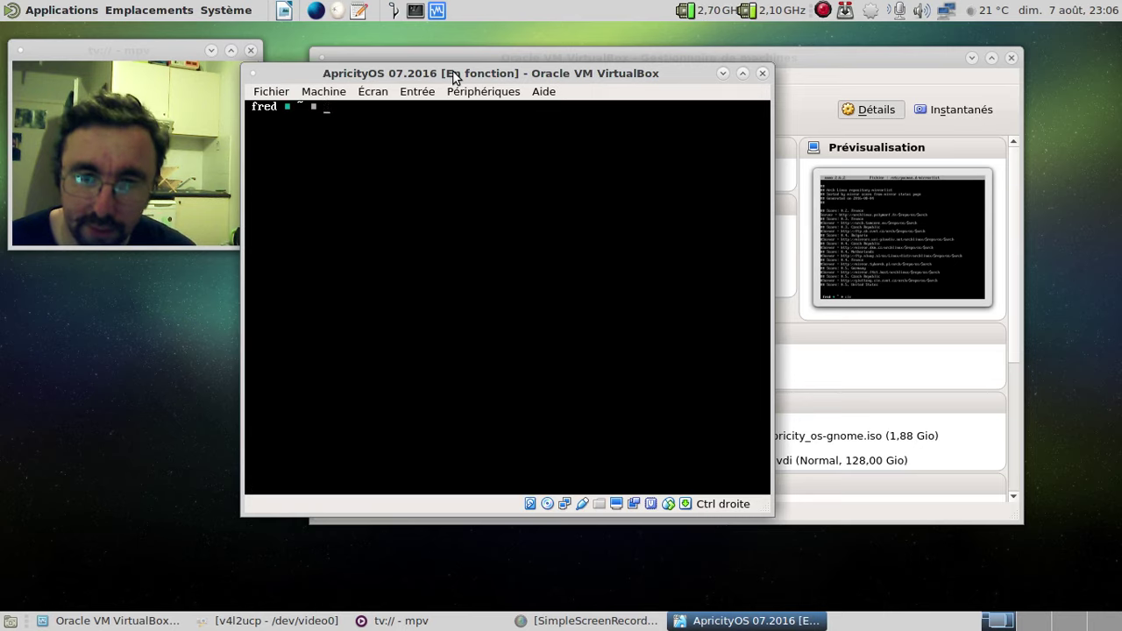
pyautogui.write('yaourt -Syua')
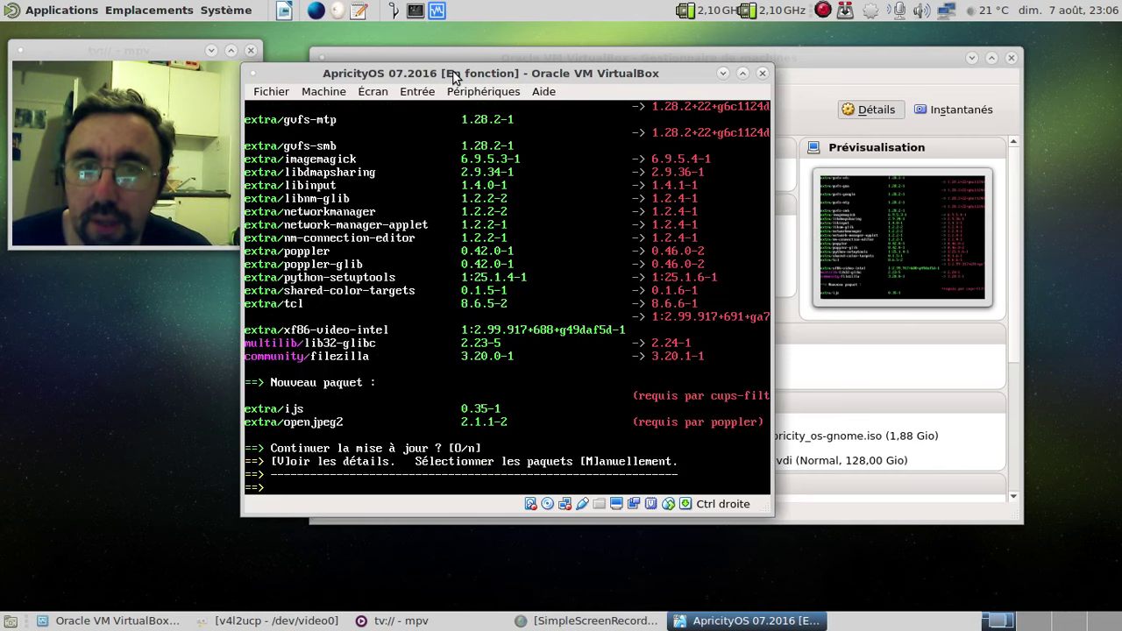
pyautogui.hotkey('ctrl', 'c')
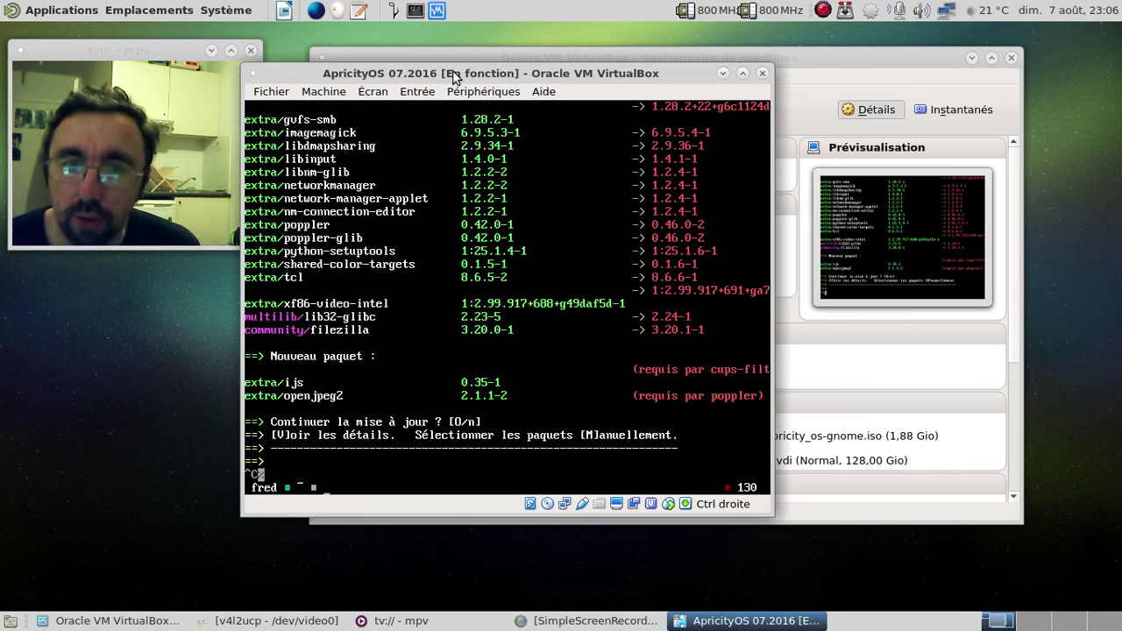
# Step: Run yaourt -Syyua to force a refresh of the package databases, and accept continuing the update
pyautogui.press('Return')
pyautogui.press('Up')
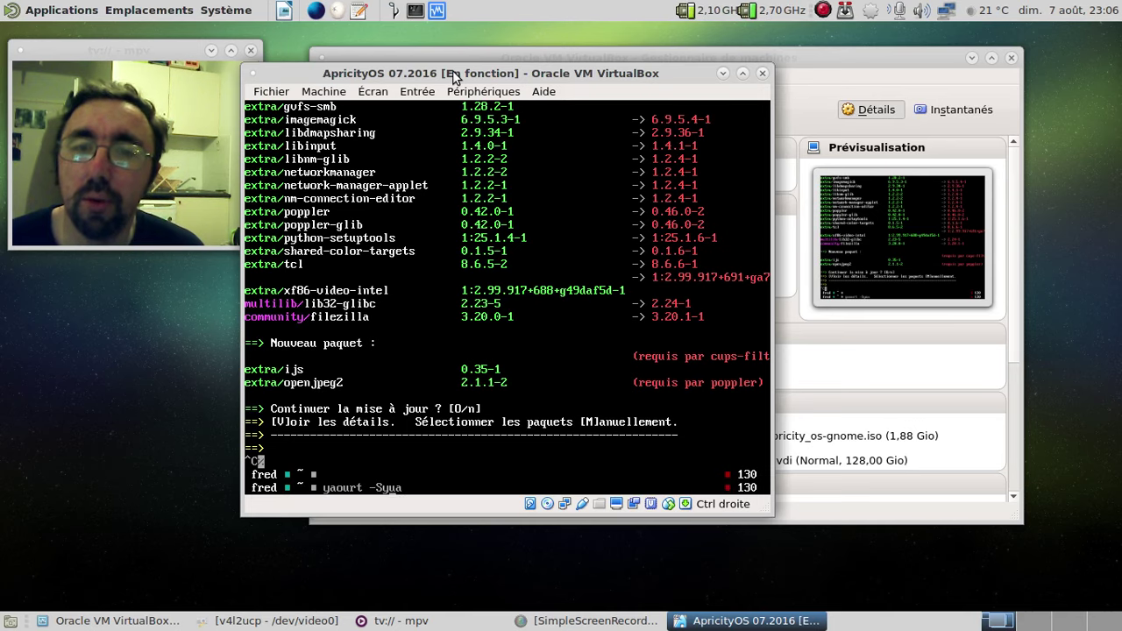
pyautogui.press('Left')
pyautogui.press('Left')
pyautogui.write('y')
pyautogui.press('Return')
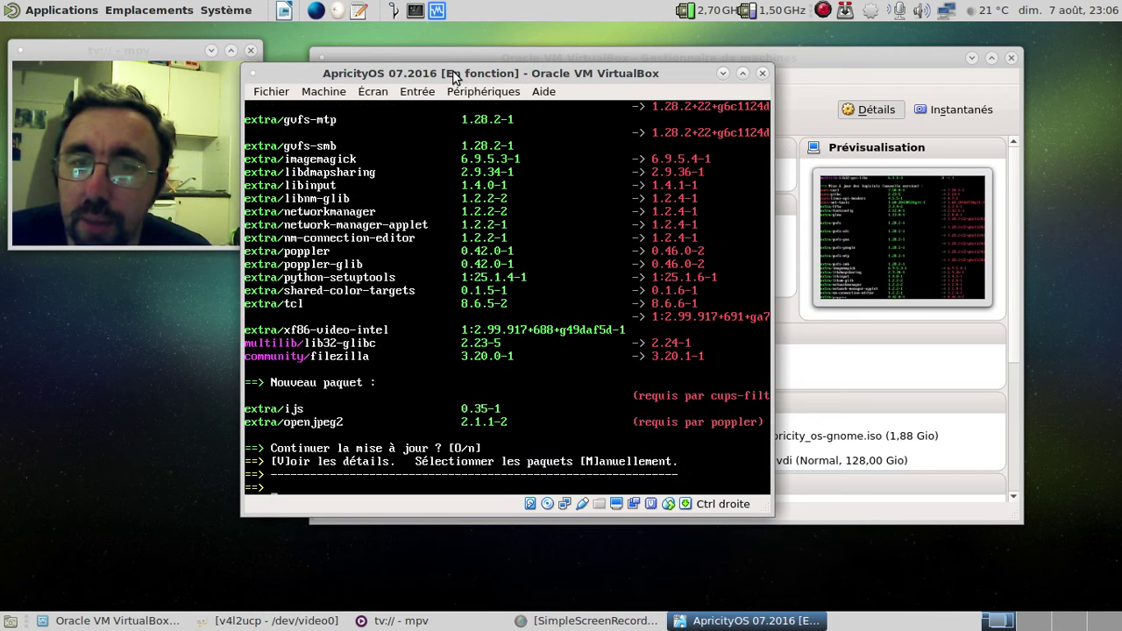
pyautogui.write('o')
pyautogui.press('Return')
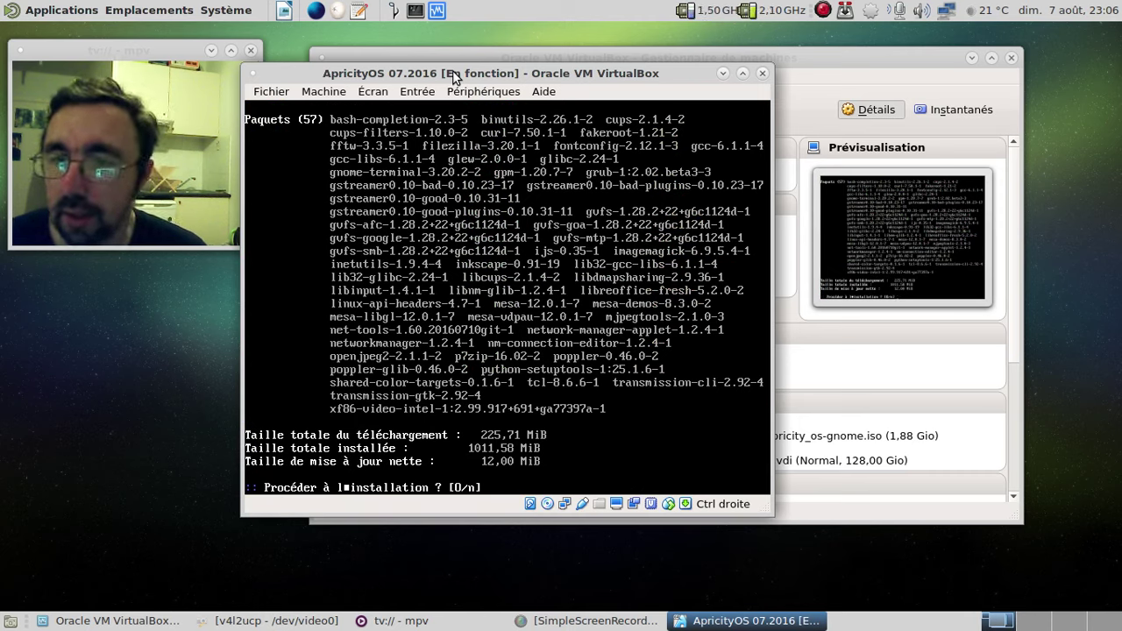
# Step: Try to confirm the package installation prompt, also with the virtual machine switched to full screen and back
pyautogui.press('Return')
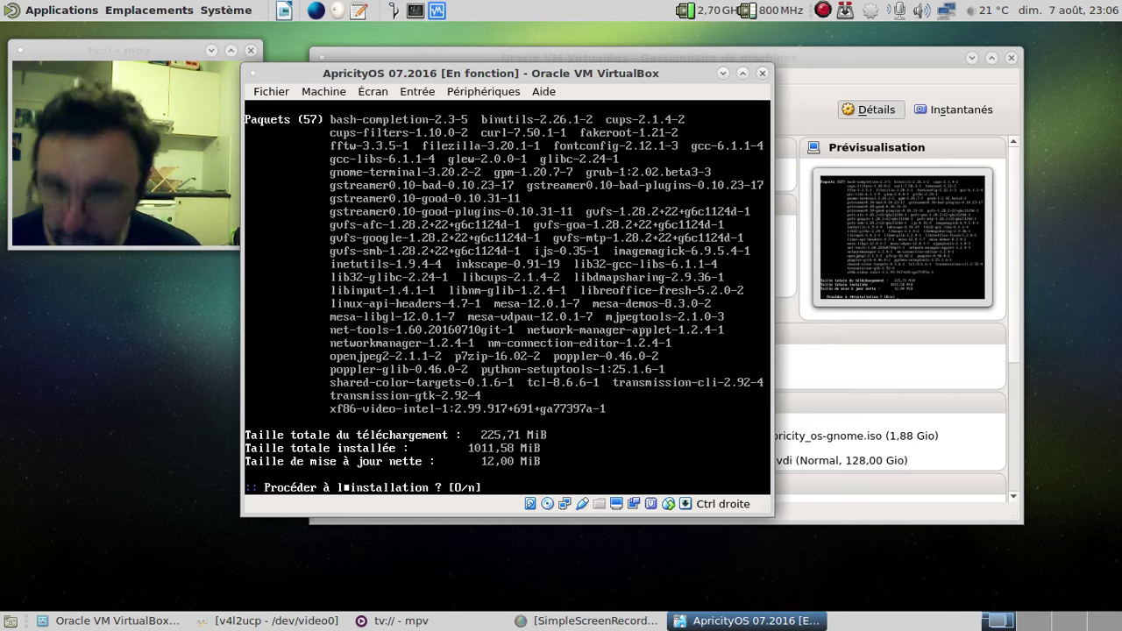
pyautogui.press('BackSpace')
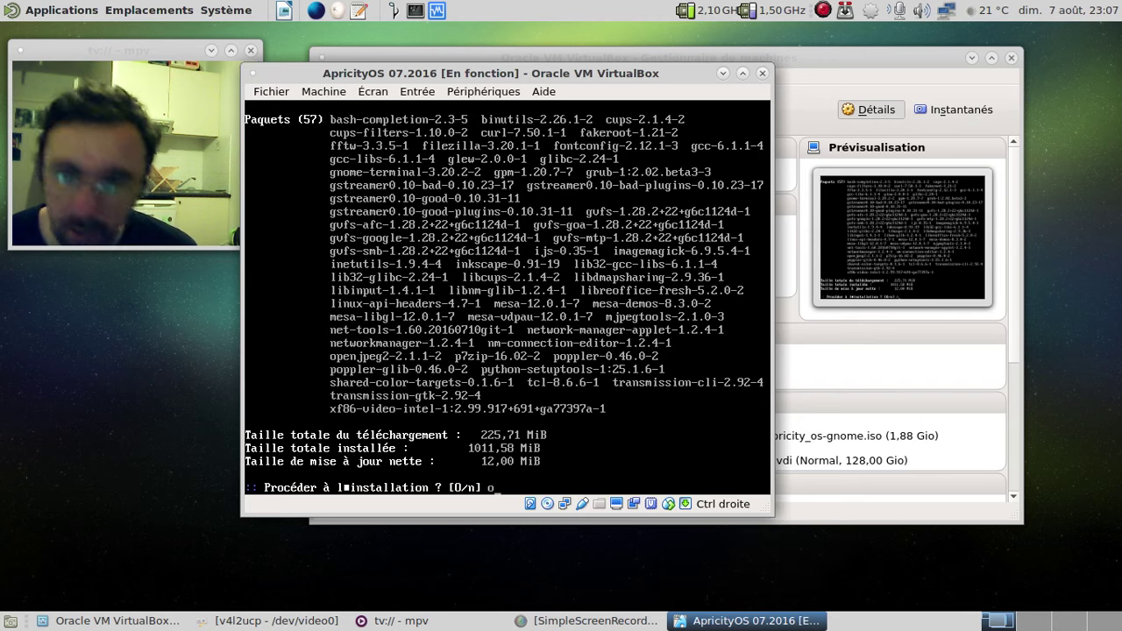
pyautogui.press('Control_R+f')
pyautogui.press('Control_R+f')
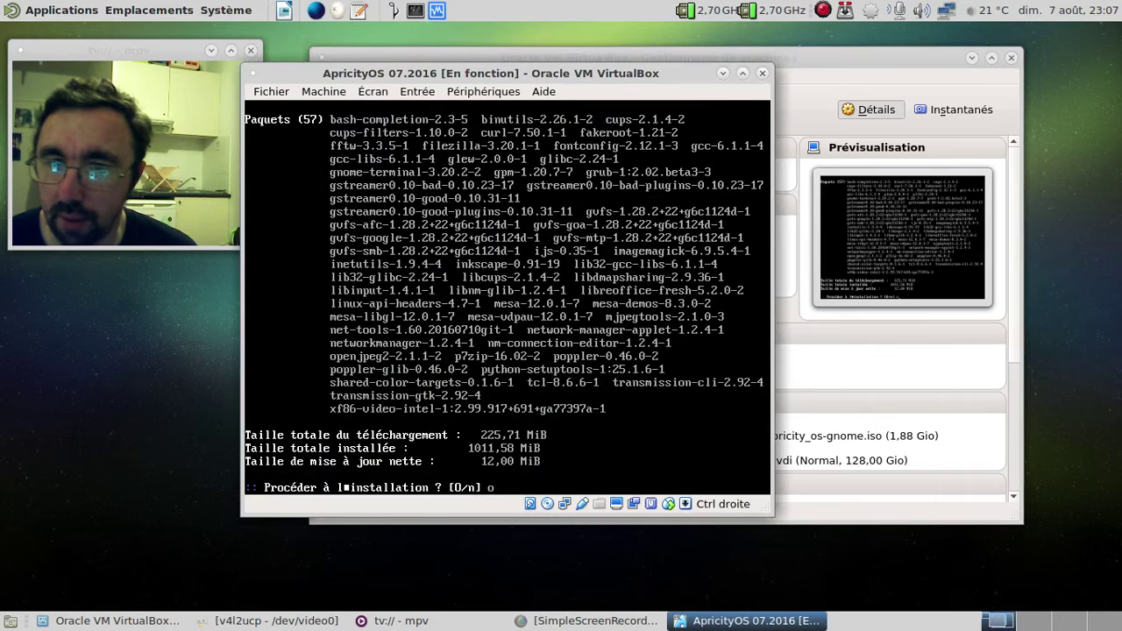
pyautogui.press('BackSpace')
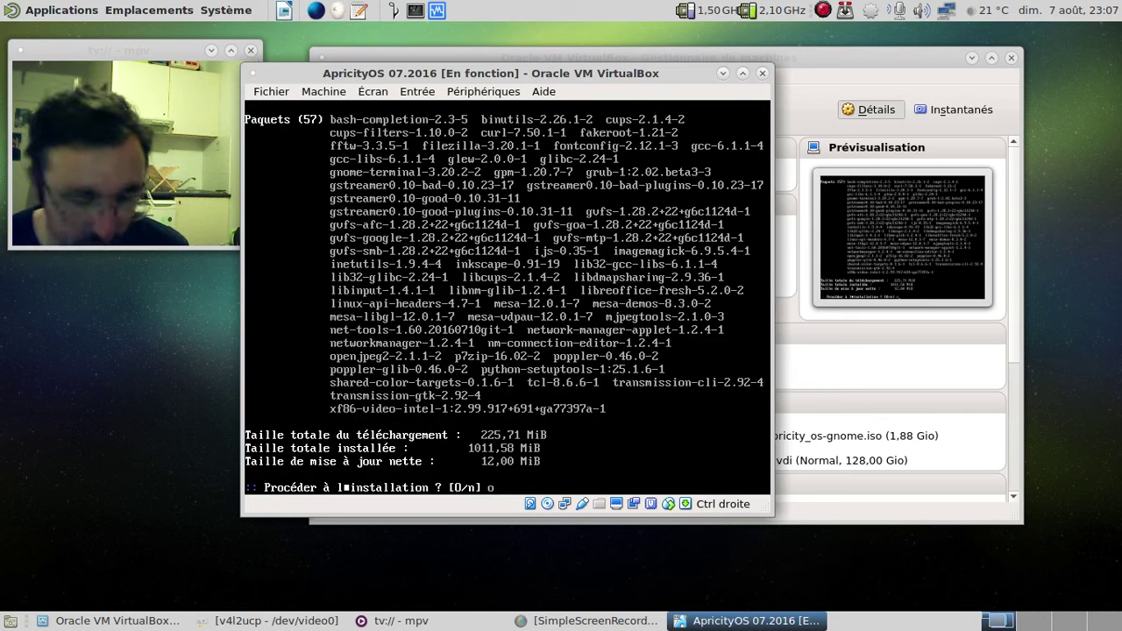
pyautogui.press('Return')
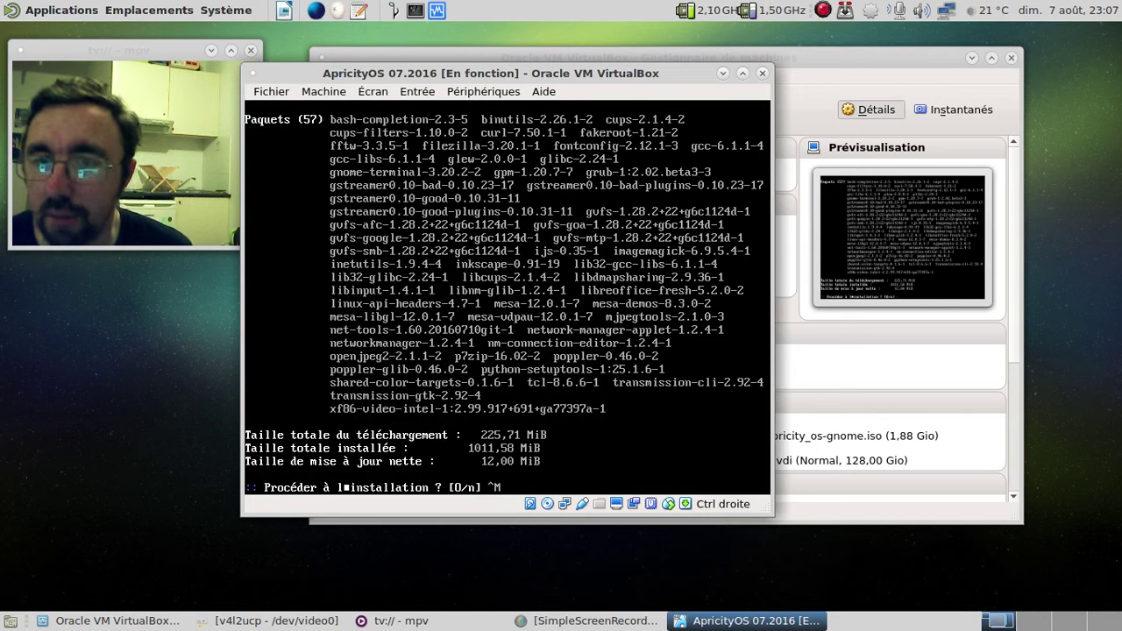
pyautogui.hotkey('ctrl', 'f')
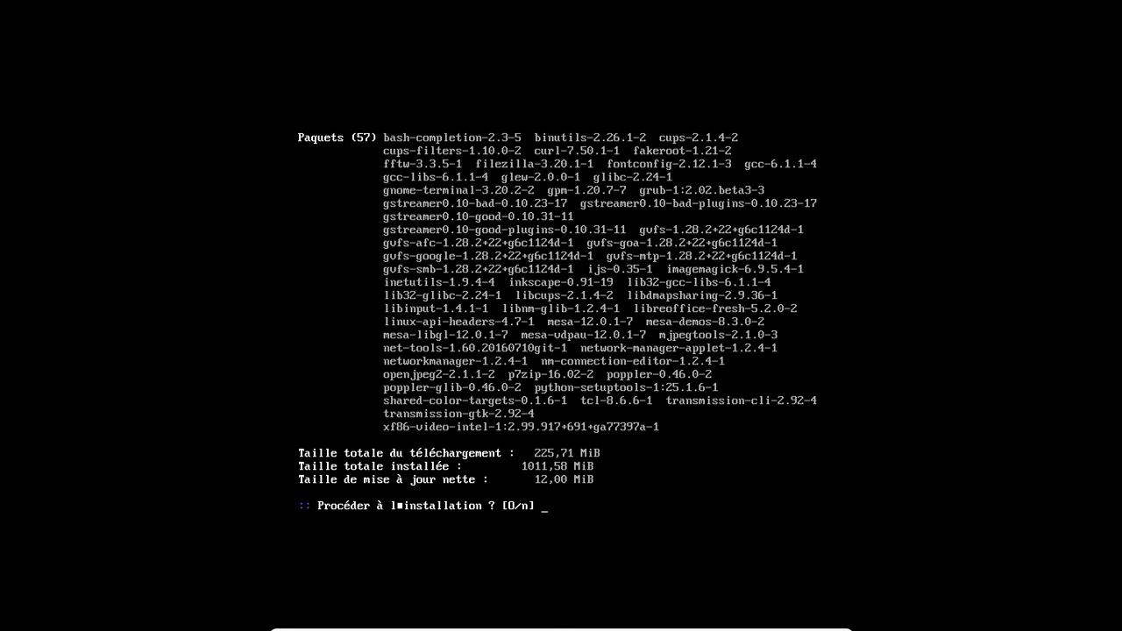
pyautogui.press('Return')
pyautogui.press('Control_R+f')
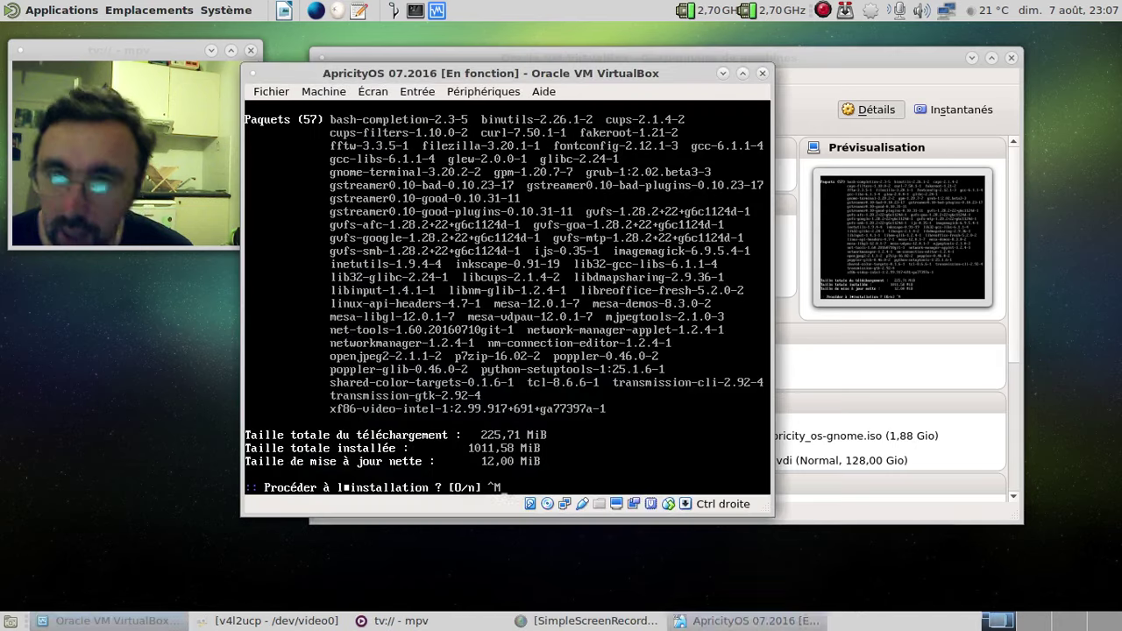
# Step: Interrupt the pending installation and run yaourt -Syyua again
pyautogui.hotkey('ctrl', 'c')
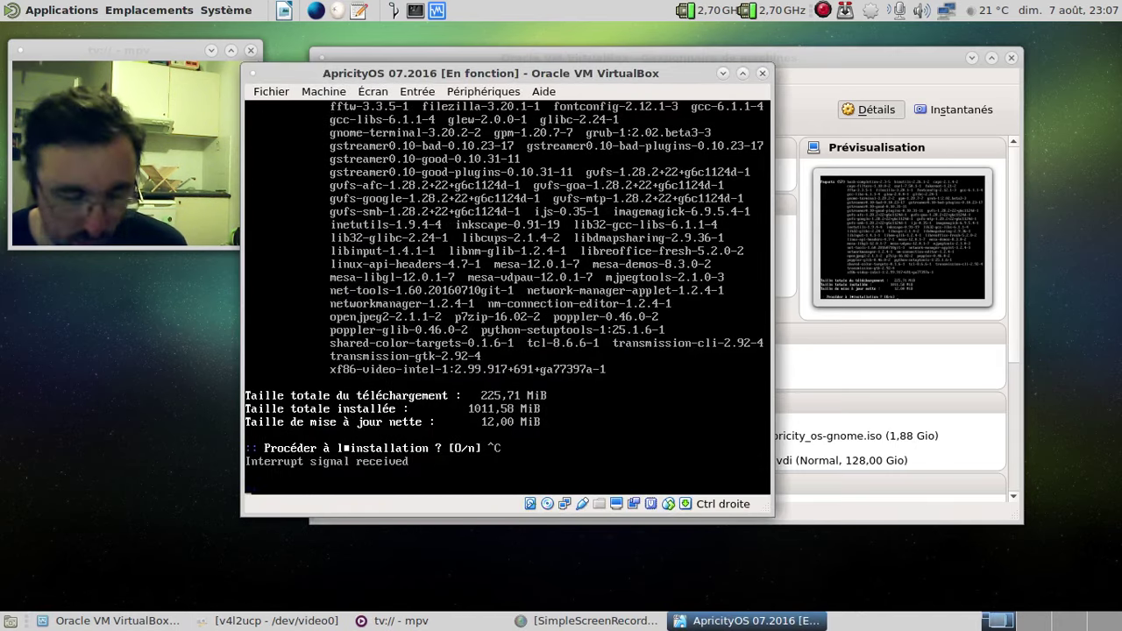
pyautogui.hotkey('ctrl', 'c')
pyautogui.press('Up')
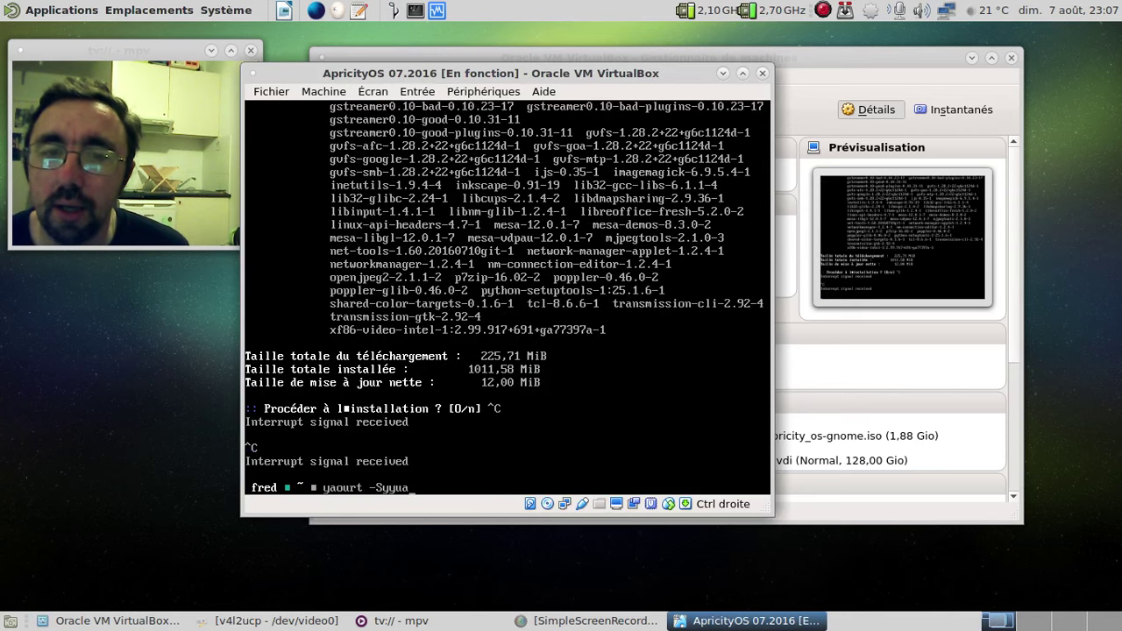
pyautogui.press('Return')
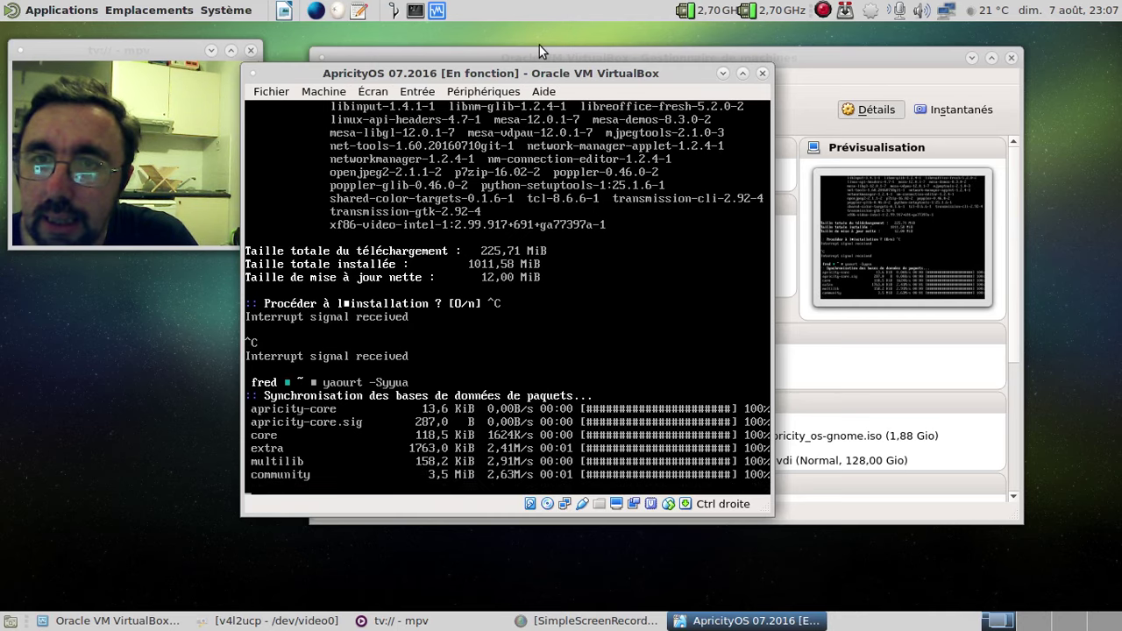
# Step: Accept continuing the update and try to answer the package installation prompt with o, erasing stray characters and retrying
pyautogui.moveTo(512, 75); pyautogui.dragTo(582, 62)
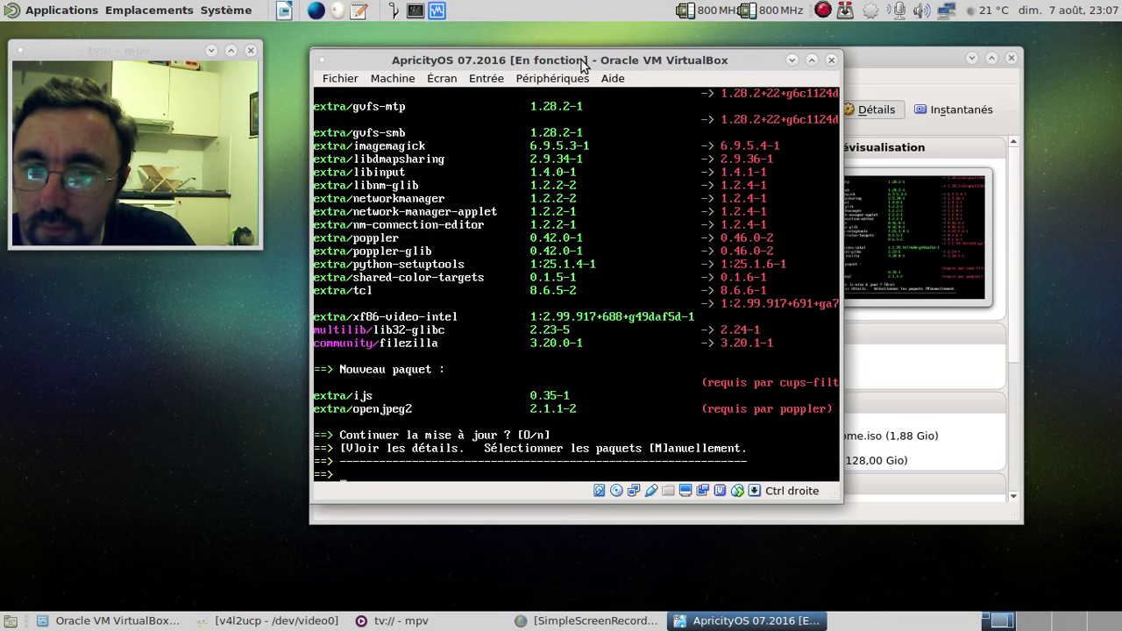
pyautogui.write('o')
pyautogui.press('Return')
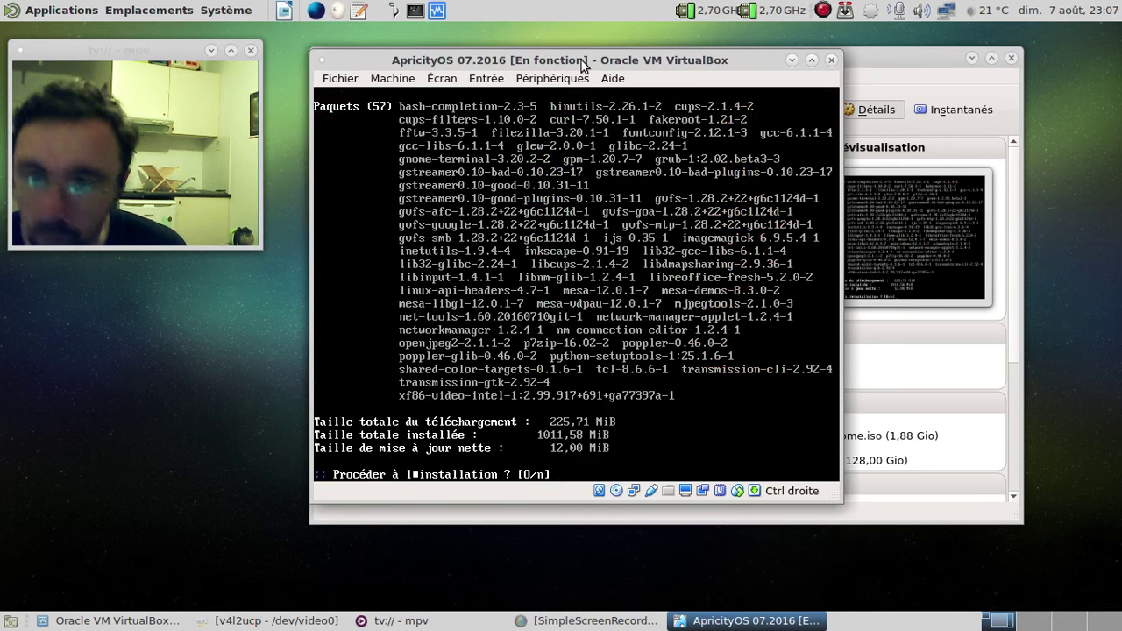
pyautogui.write('o')
pyautogui.press('Return')
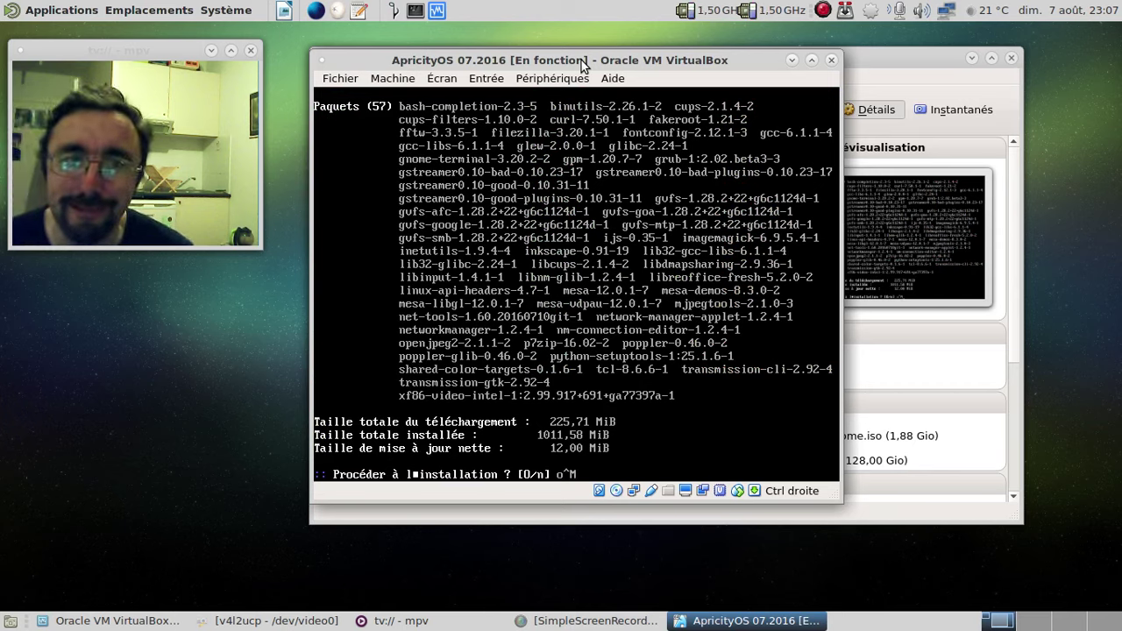
pyautogui.press('BackSpace')
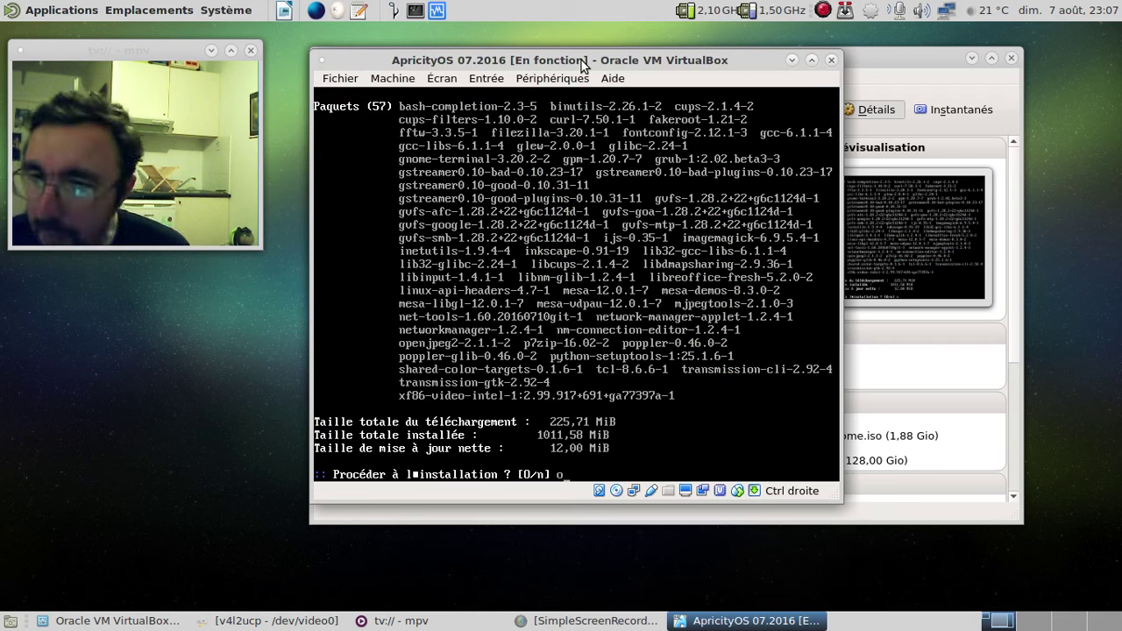
pyautogui.press('Return')
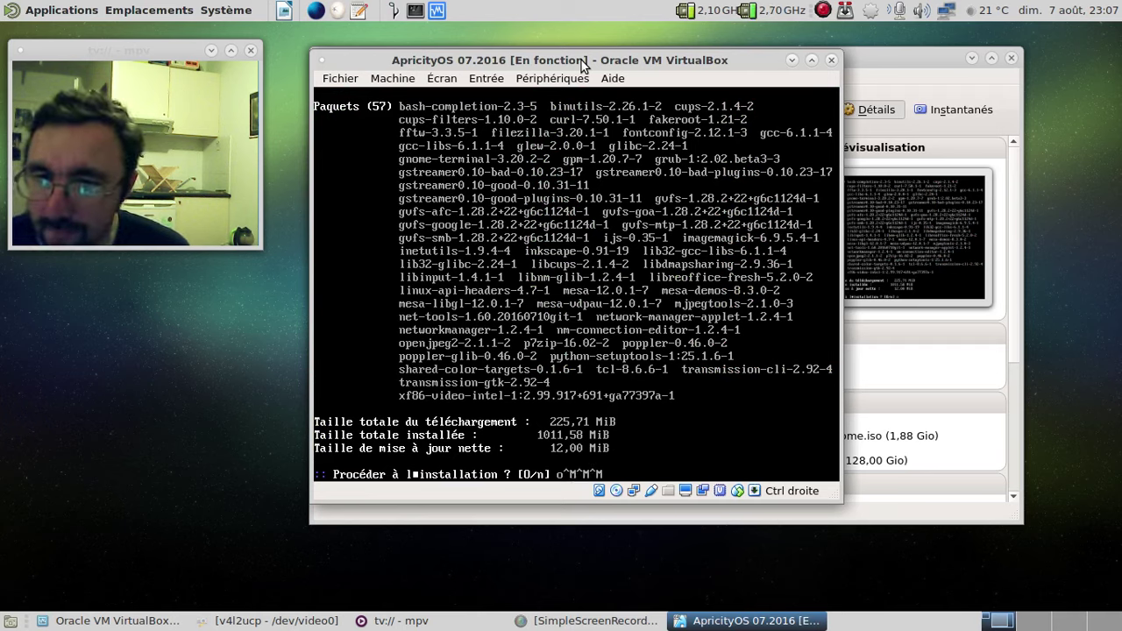
pyautogui.press('BackSpace')
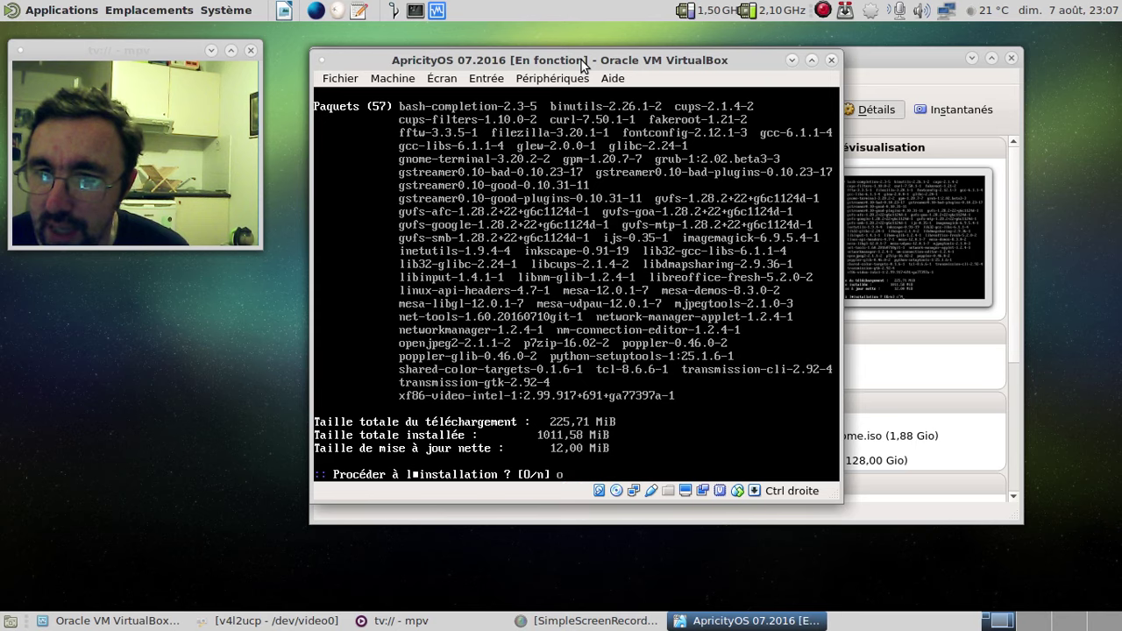
# Step: Clear the answer and interrupt the pending package installation to return to the shell
pyautogui.press('BackSpace')
pyautogui.hotkey('ctrl', 'c')
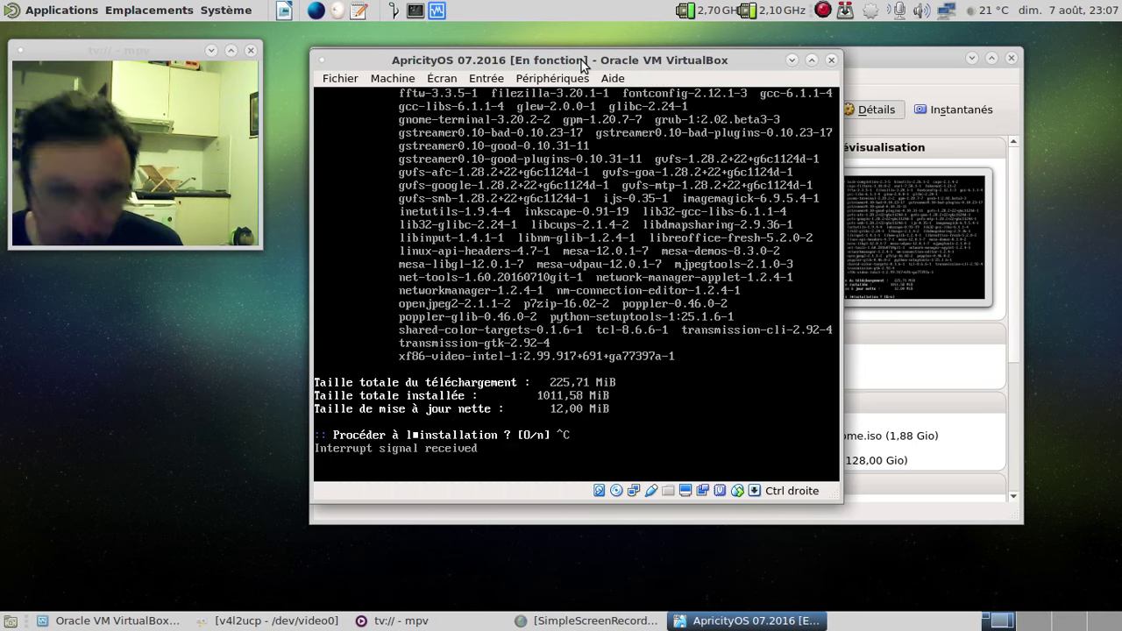
pyautogui.hotkey('ctrl', 'c')
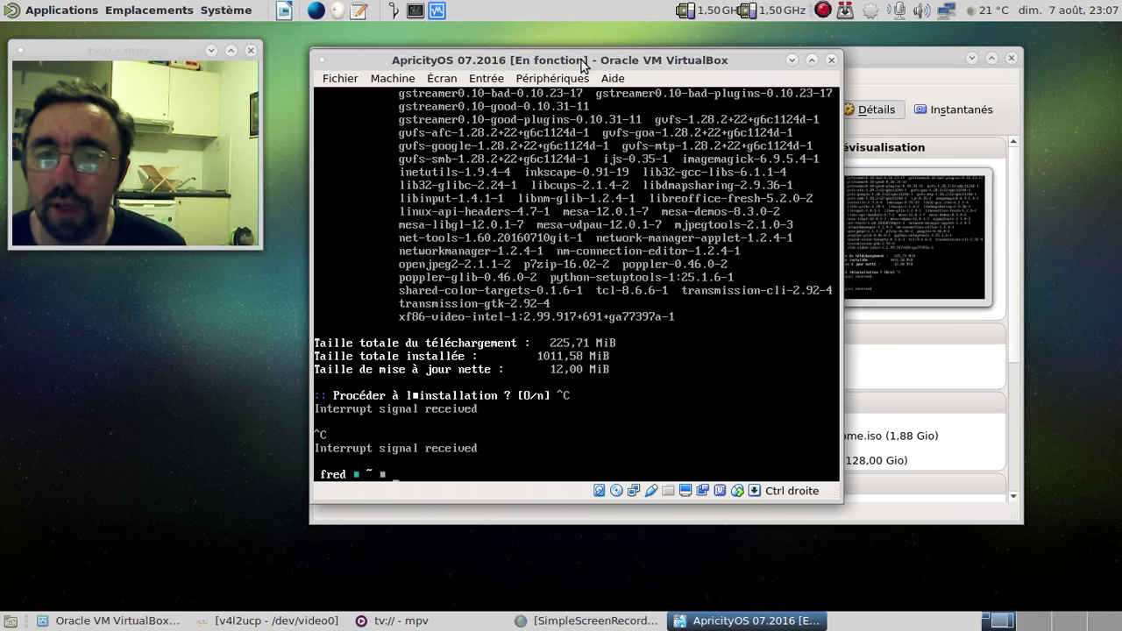
# Step: Log in again on the tty2 text console with the account's user name and password
pyautogui.hotkey('ctrl', 'alt', 'F2')
pyautogui.write('fredo-apricity login: f')
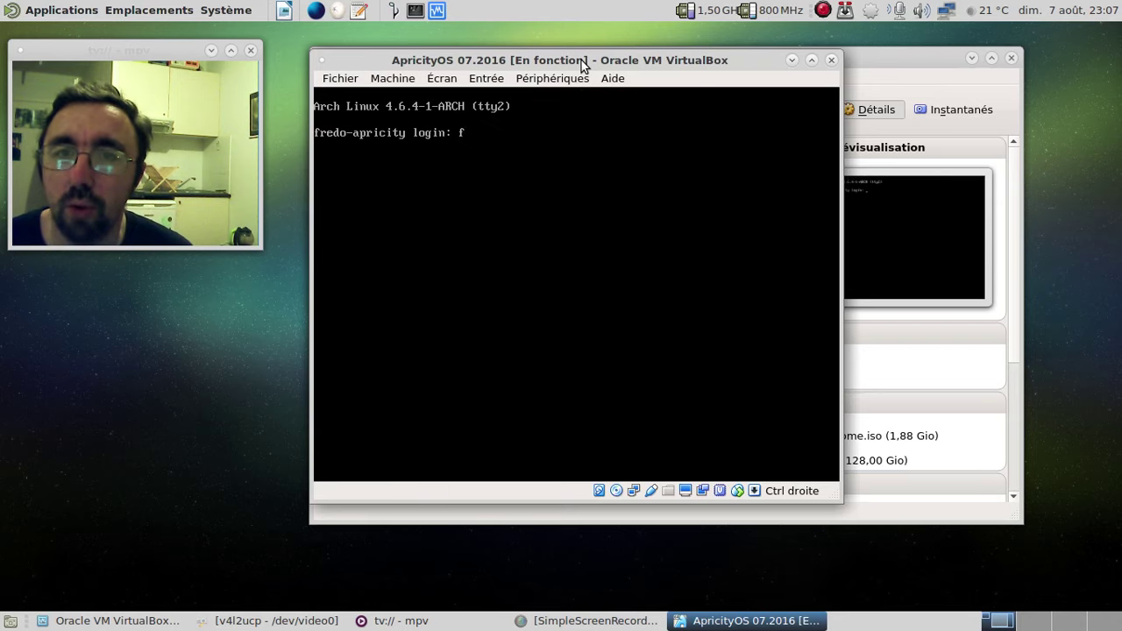
pyautogui.press('Return')
pyautogui.press('Return')
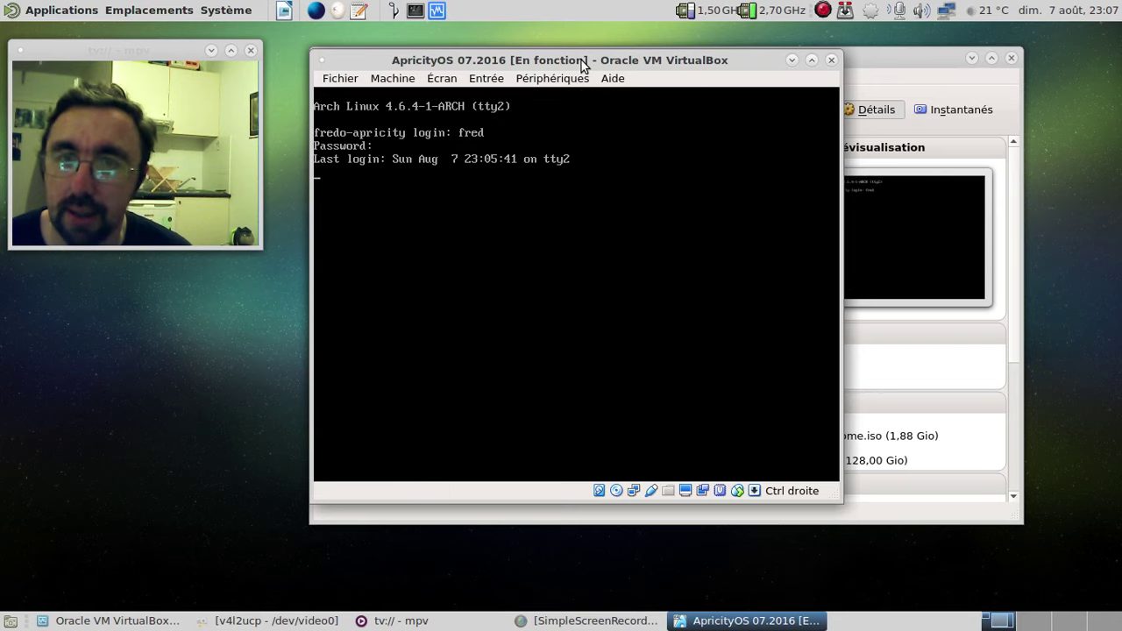
# Step: Run yaourt -Syua, enter the sudo password and accept the package update
pyautogui.write('yaourt ')
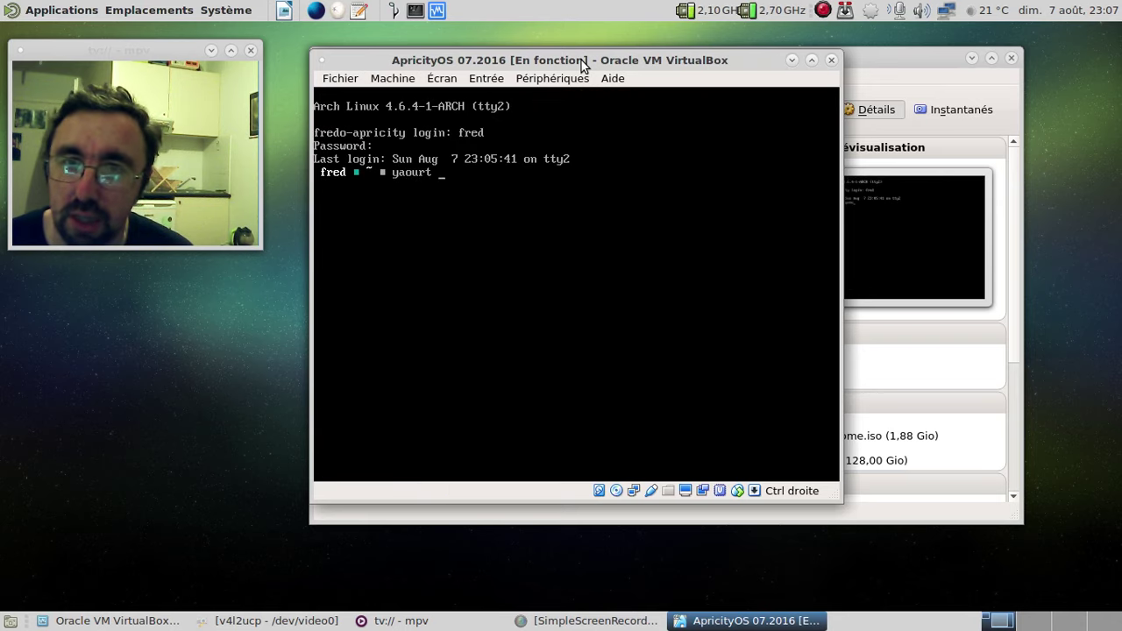
pyautogui.write('-Syua')
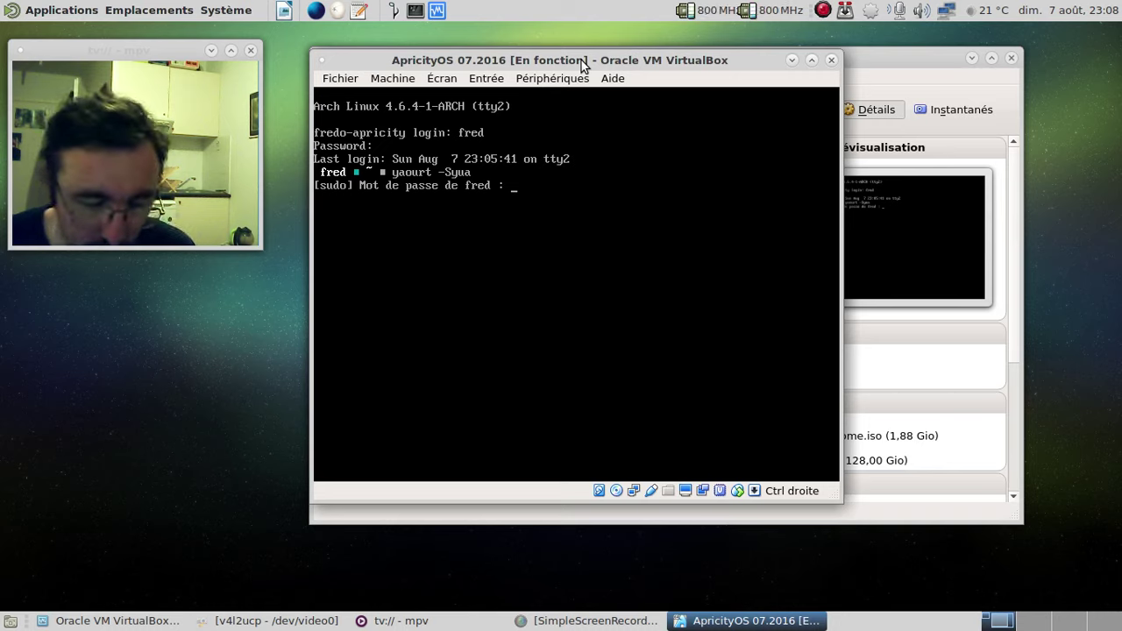
pyautogui.press('Return')
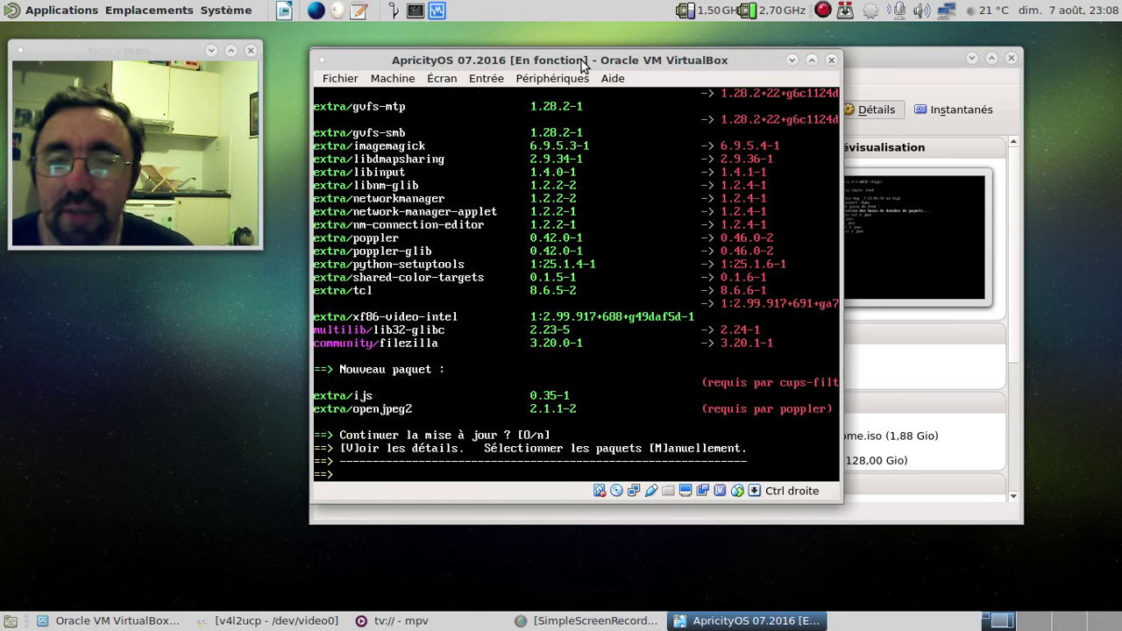
pyautogui.write('o')
pyautogui.press('Return')
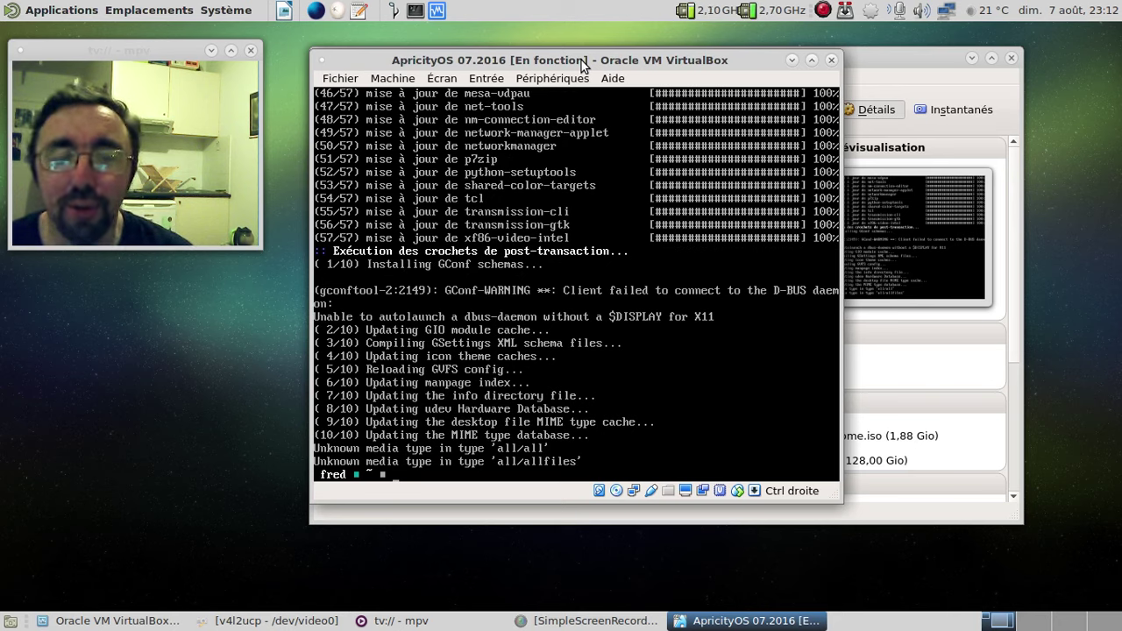
# Step: Start installing the VirtualBox guest additions with yaourt -S virtualbox-guest-utils
pyautogui.write('yaourt -S v')
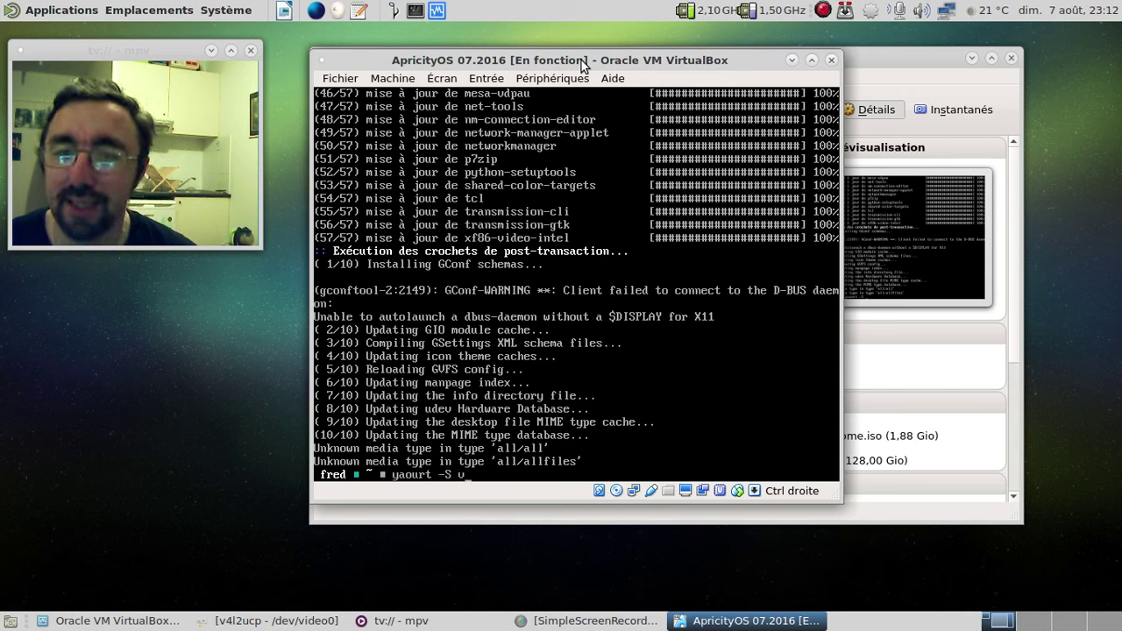
pyautogui.write('irtuba')
pyautogui.write('b')
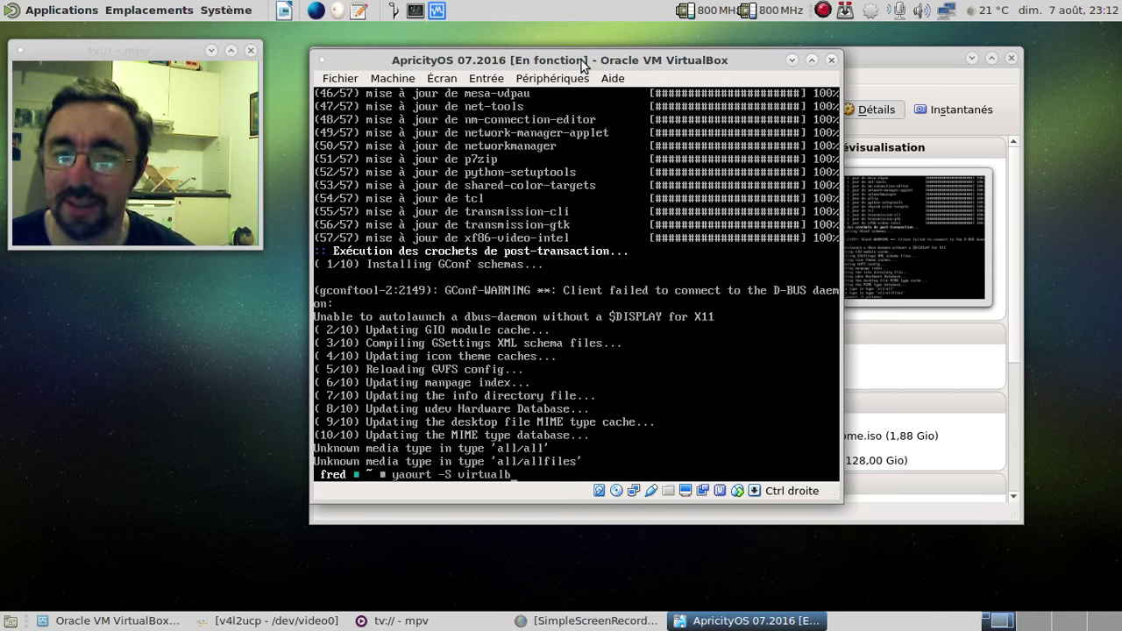
pyautogui.write('ox-guest')
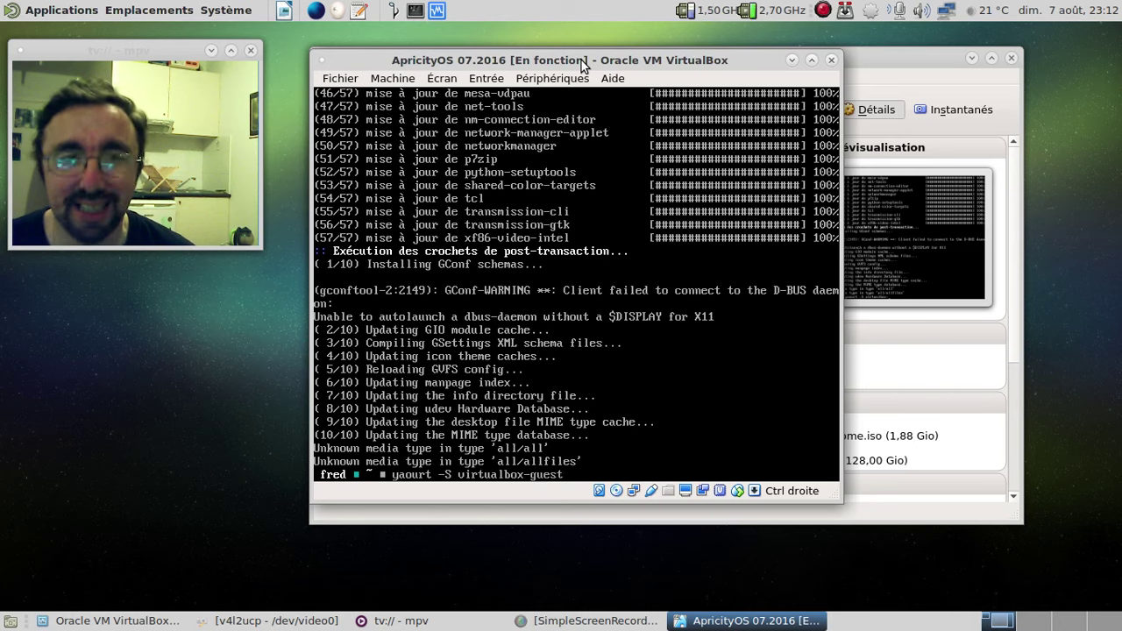
pyautogui.write('-utils')
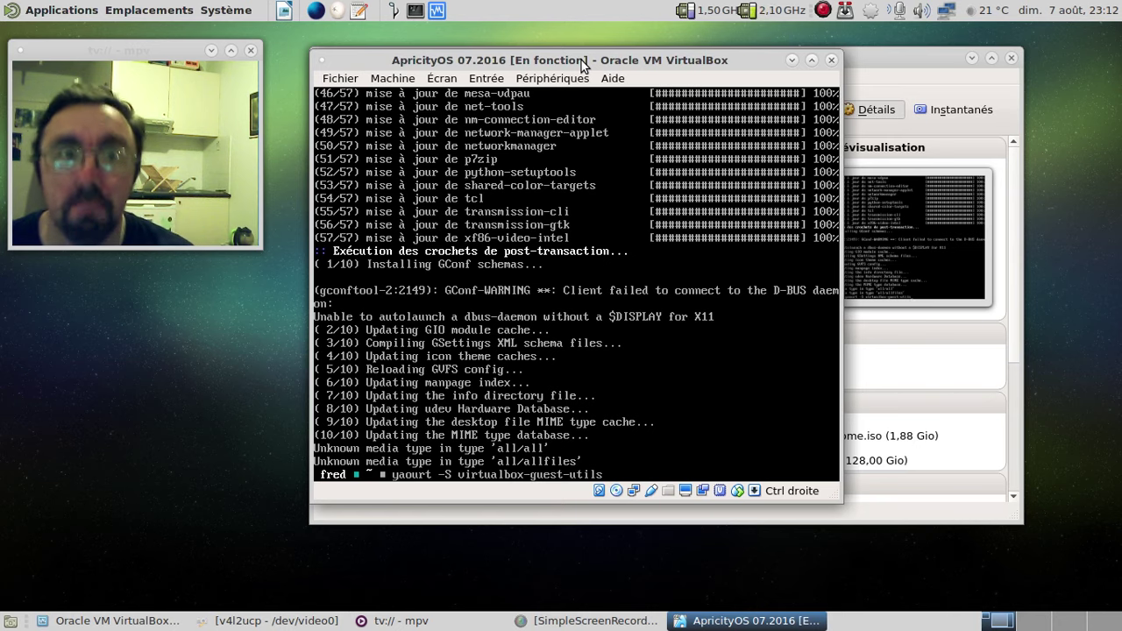
pyautogui.press('Return')
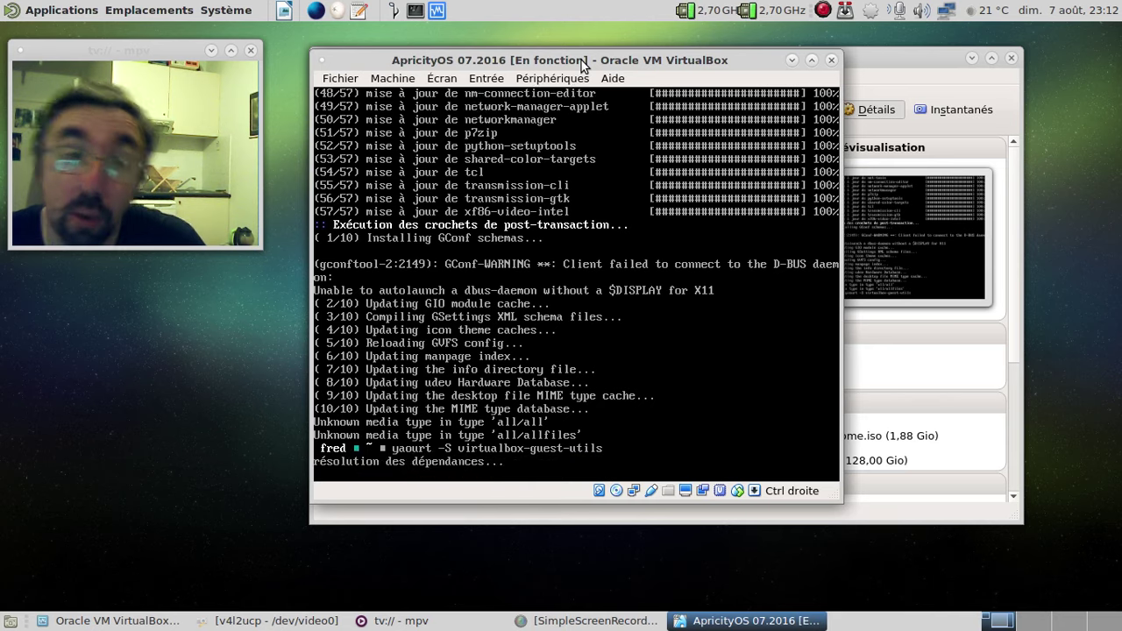
# Step: Choose provider 2, virtualbox-guest-modules-arch, for the guest modules and confirm the installation
pyautogui.press('Down')
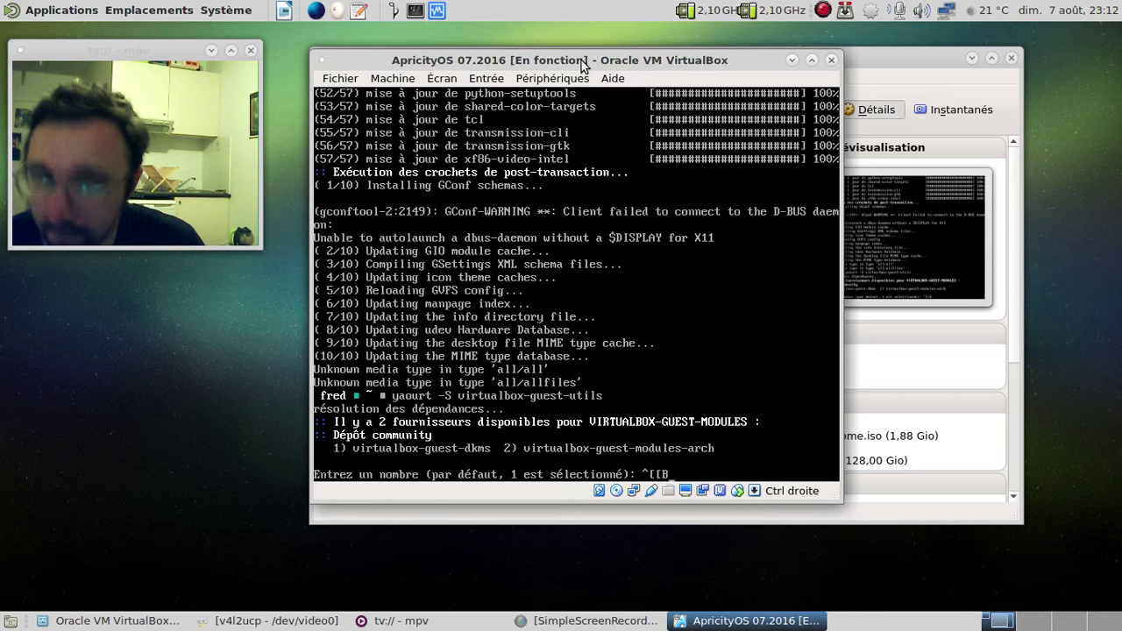
pyautogui.press('BackSpace')
pyautogui.press('BackSpace')
pyautogui.press('BackSpace')
pyautogui.press('BackSpace')
pyautogui.write('2')
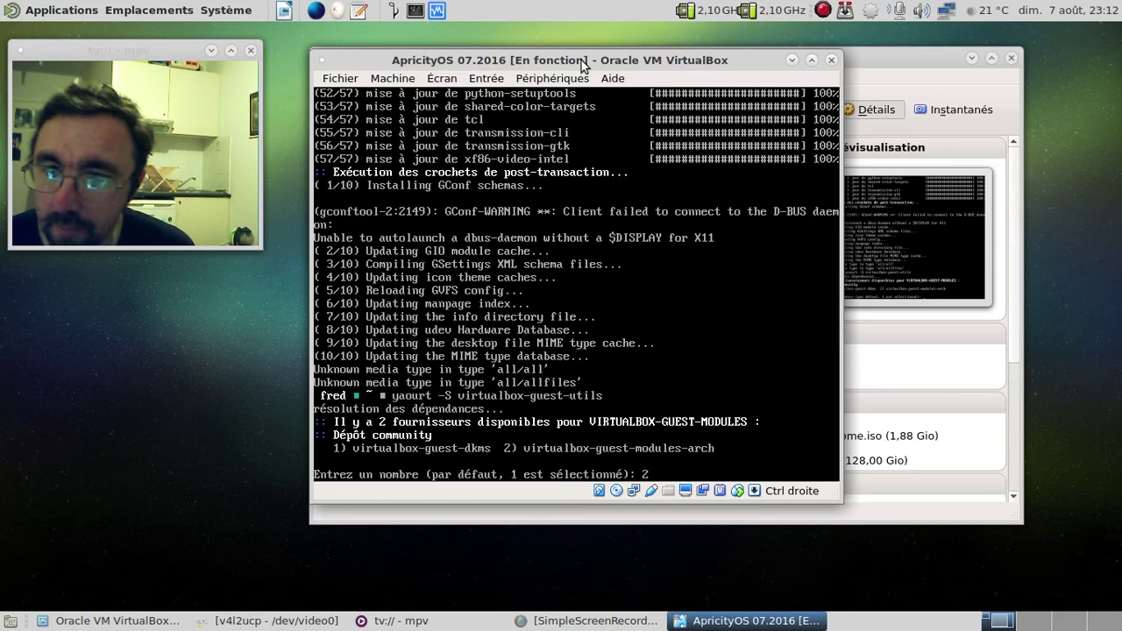
pyautogui.press('Return')
pyautogui.press('Return')
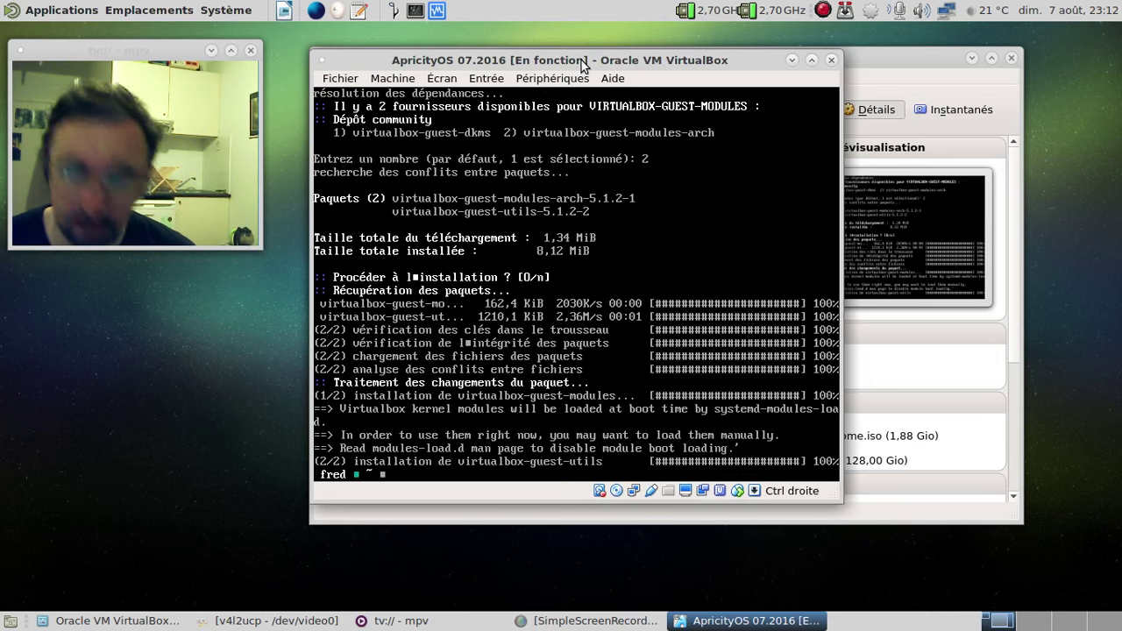
# Step: Try to run sudo systemctl vboxservice, correcting the service name while entering it
pyautogui.write('sudo')
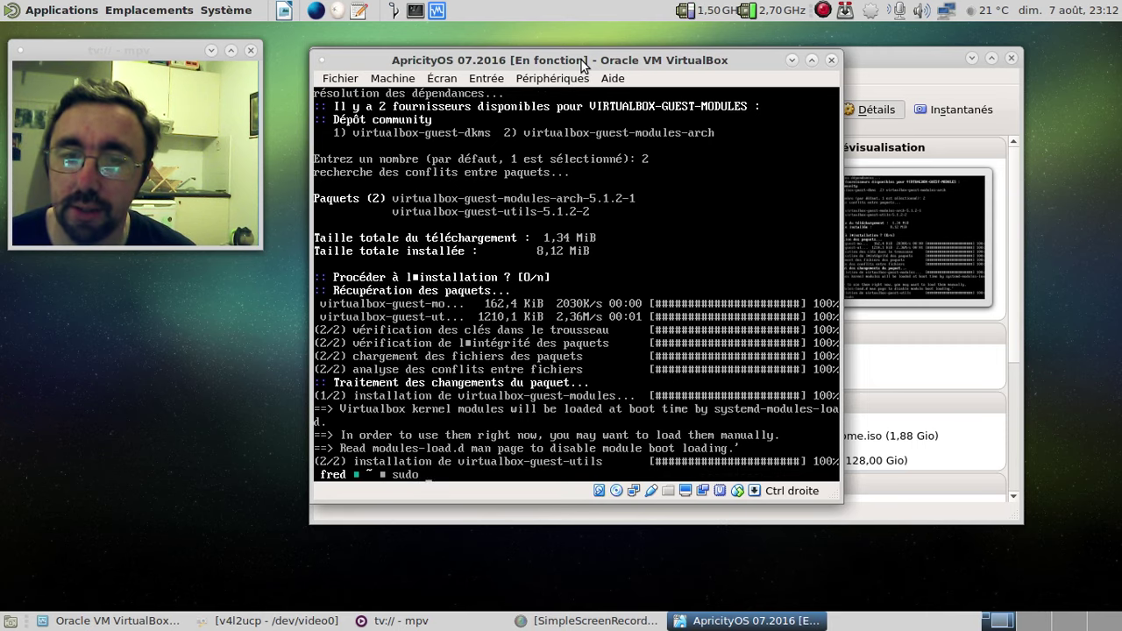
pyautogui.write(' systemctl virtualb')
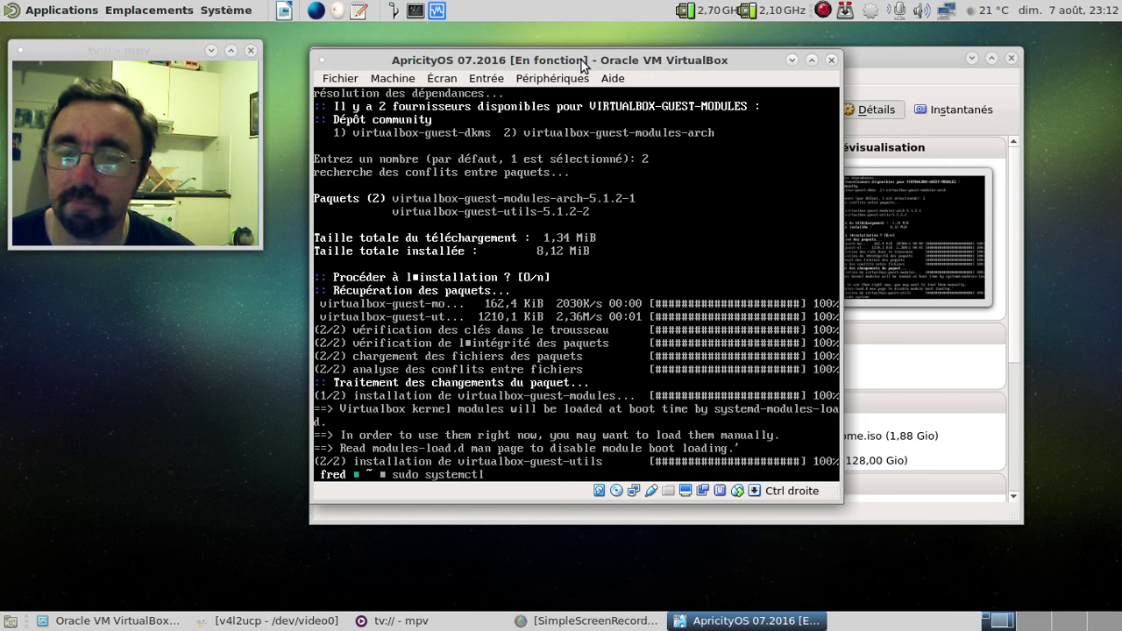
pyautogui.press('BackSpace')
pyautogui.press('BackSpace')
pyautogui.press('BackSpace')
pyautogui.press('BackSpace')
pyautogui.press('BackSpace')
pyautogui.press('BackSpace')
pyautogui.press('BackSpace')
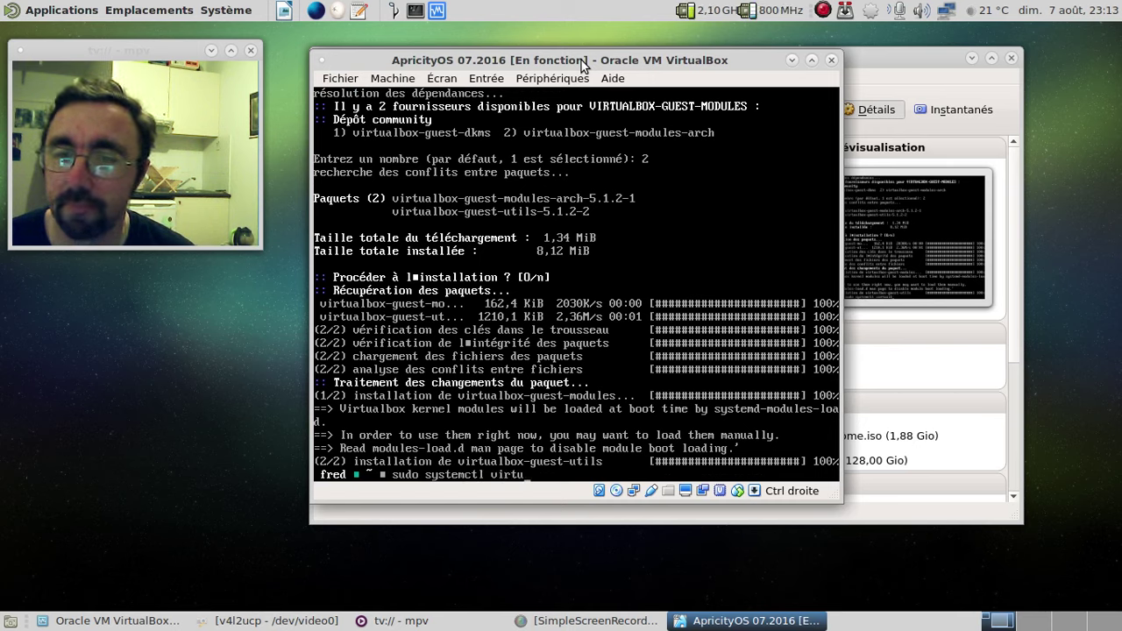
pyautogui.write('boxs')
pyautogui.write('ervice')
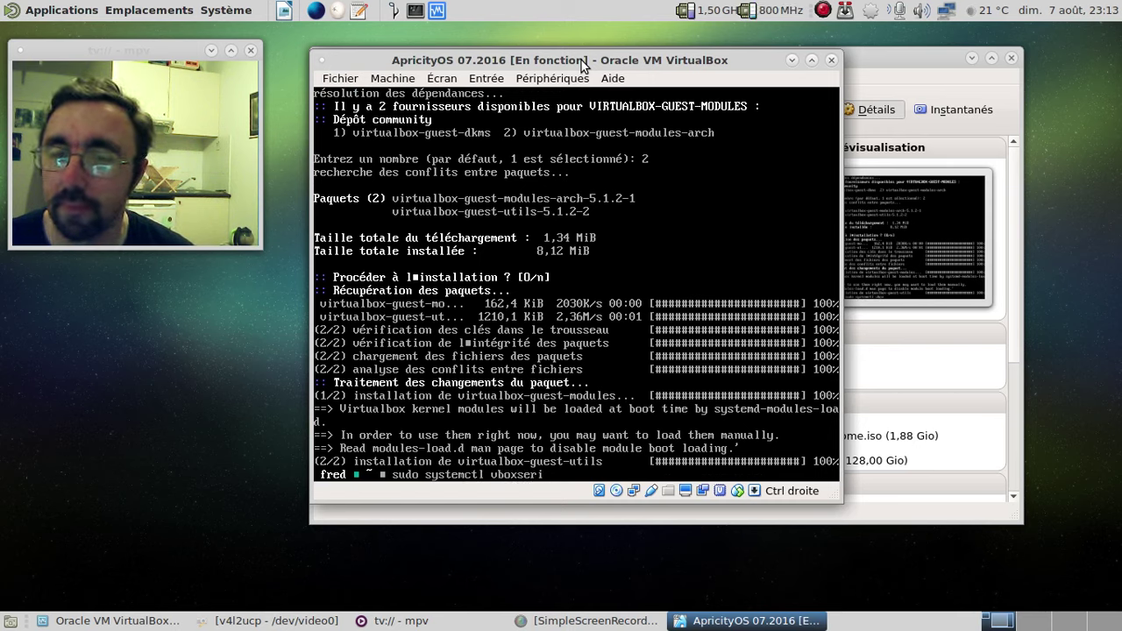
pyautogui.press('Return')
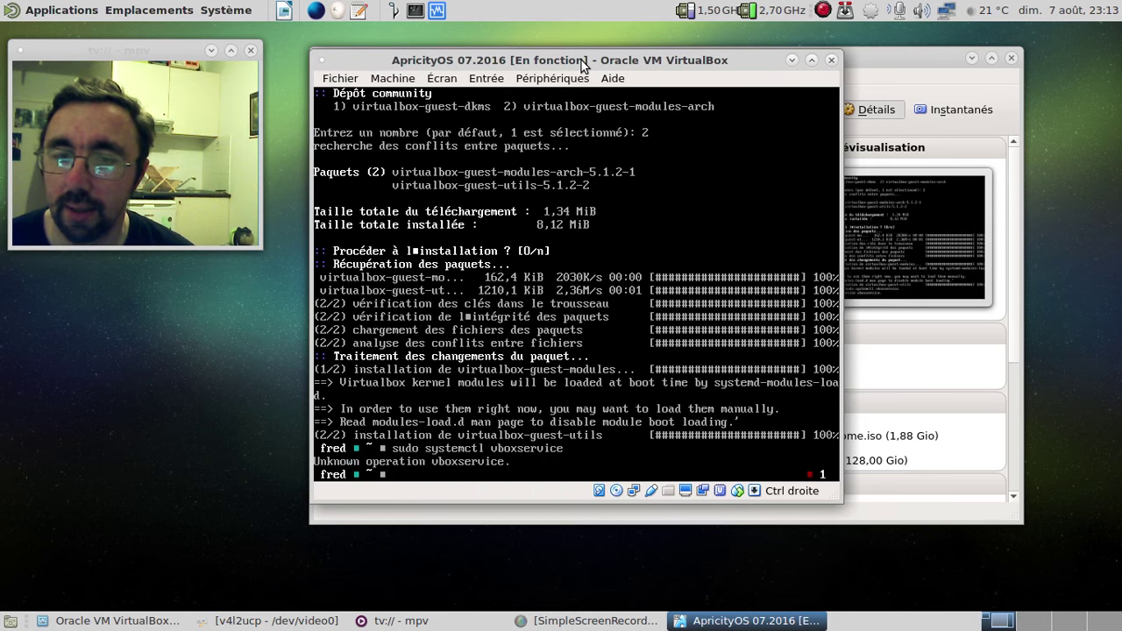
# Step: Enable the VirtualBox guest service at boot with sudo systemctl enable vboxservice
pyautogui.press('Up')
pyautogui.hotkey('ctrl', 'Left')
pyautogui.write('enable')
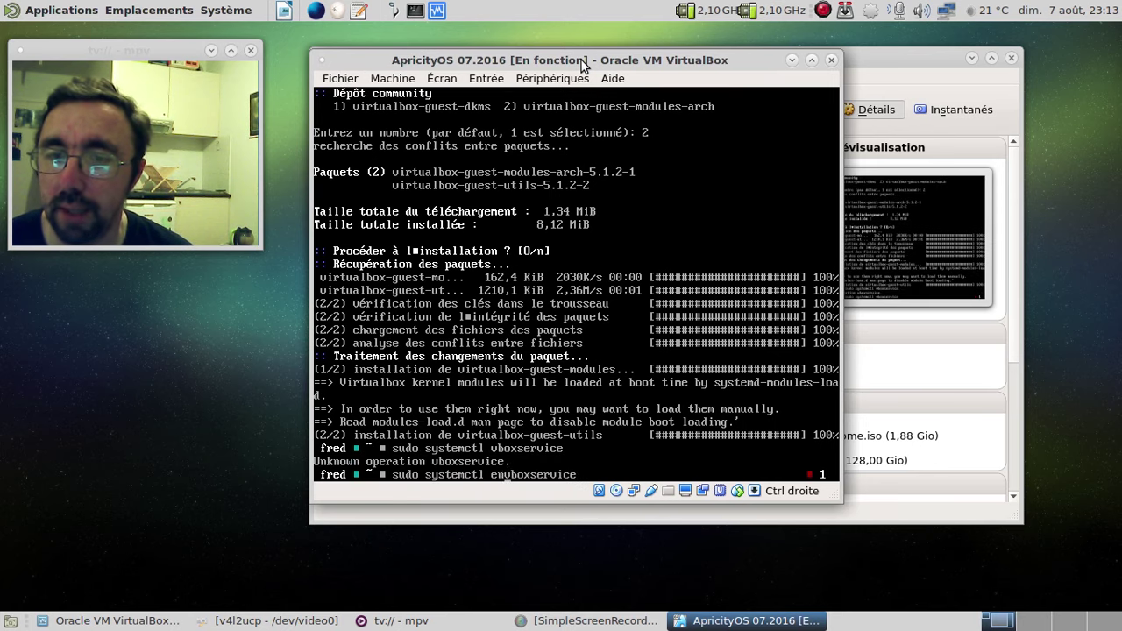
pyautogui.press('Return')
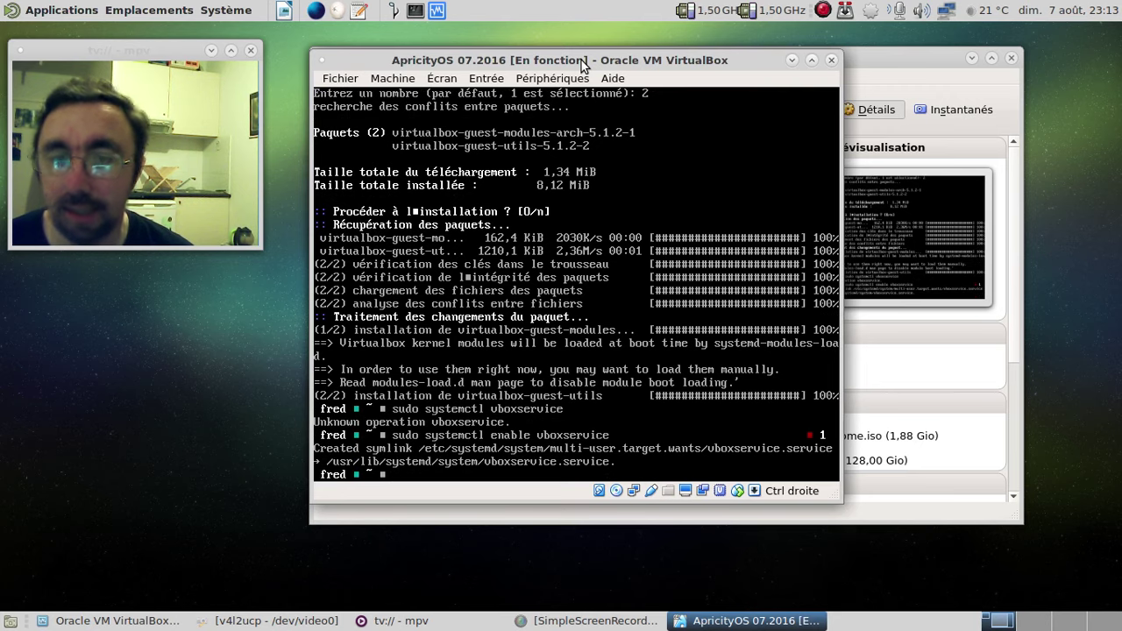
# Step: Reboot the virtual machine with sudo reboot and switch its display to full screen
pyautogui.write('sudo reboot')
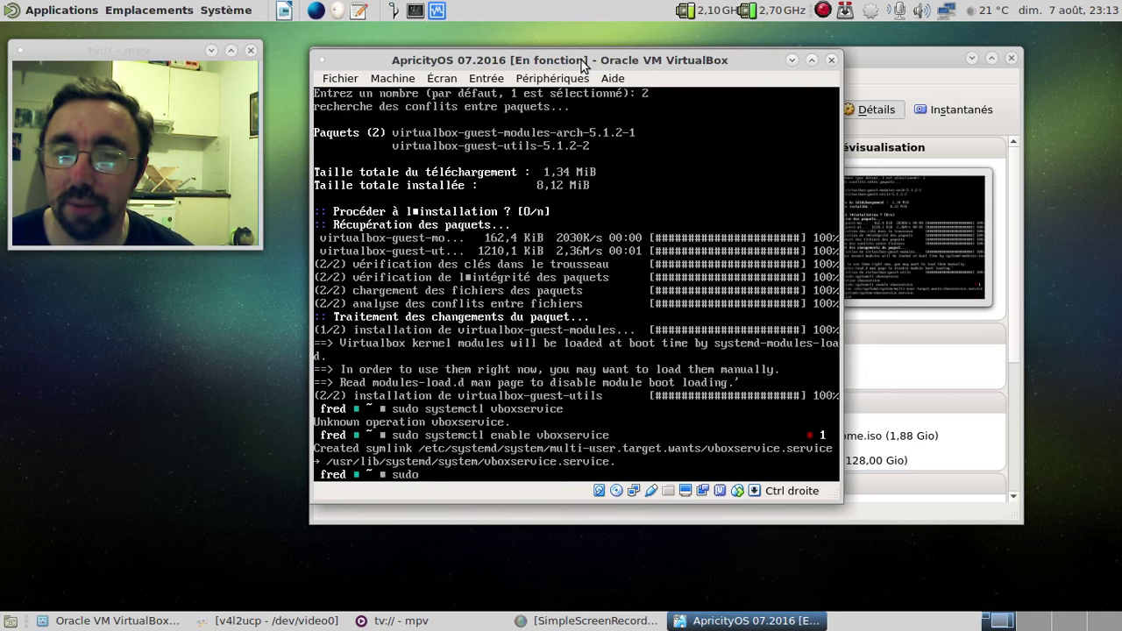
pyautogui.press('Return')
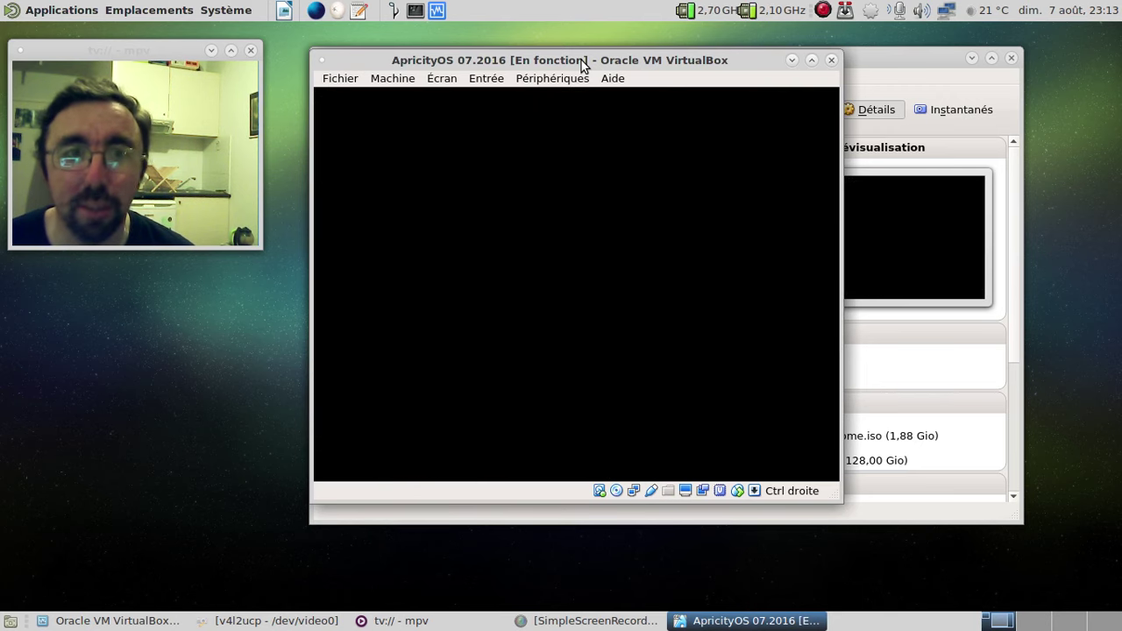
pyautogui.hotkey('alt', 'Tab')
pyautogui.hotkey('alt', 'Tab')
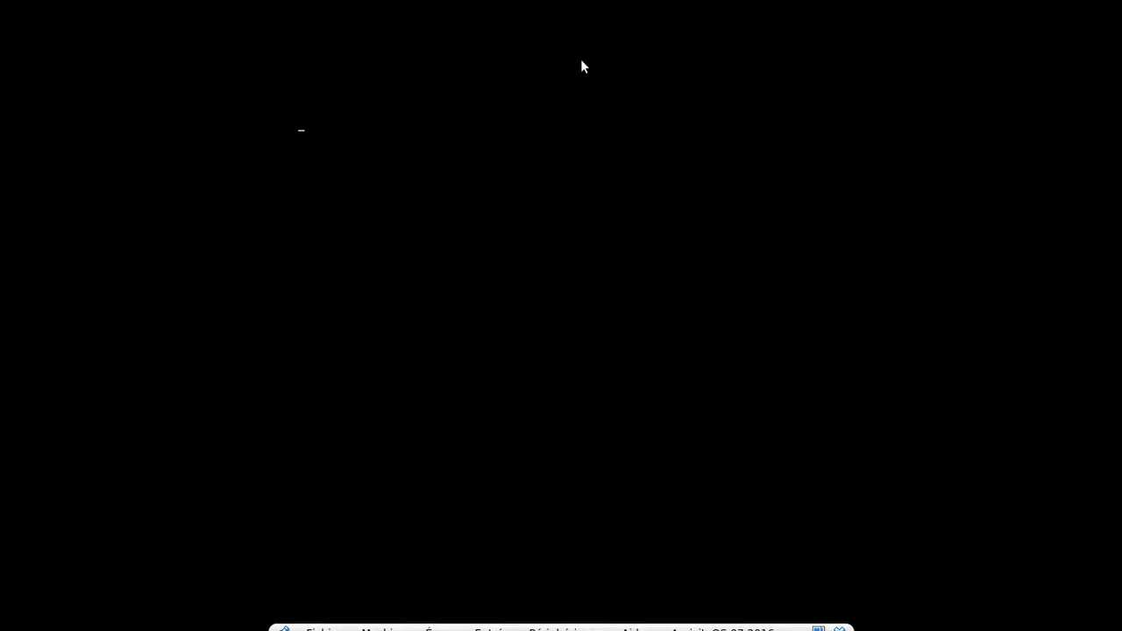
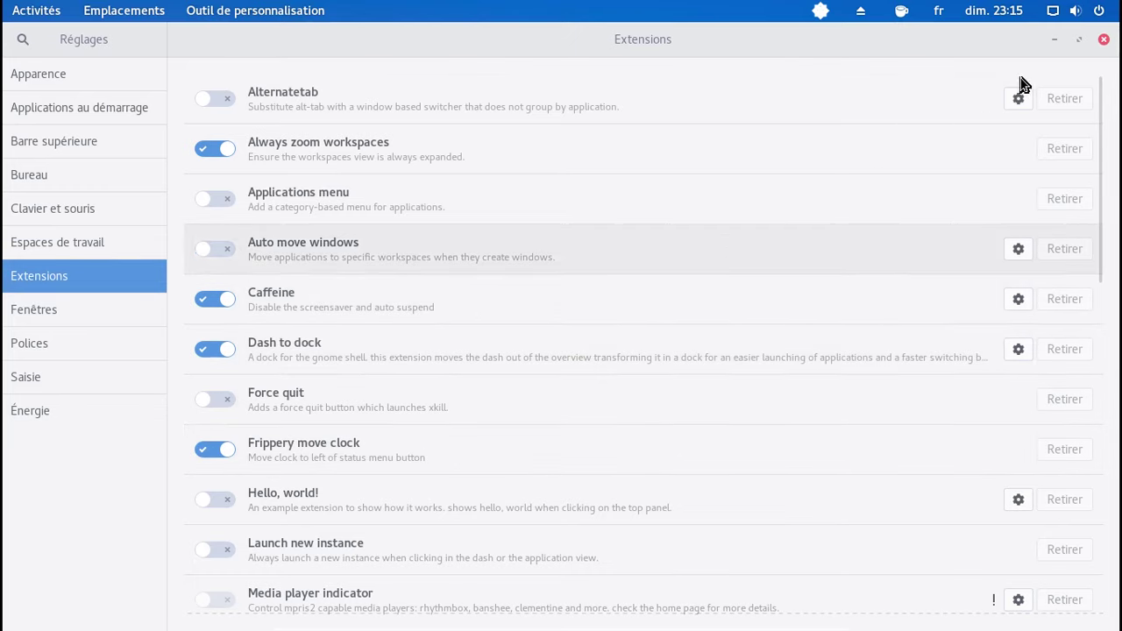
# Step: Close the extension settings window and launch the Ice SSB manager
pyautogui.click(1104, 41)
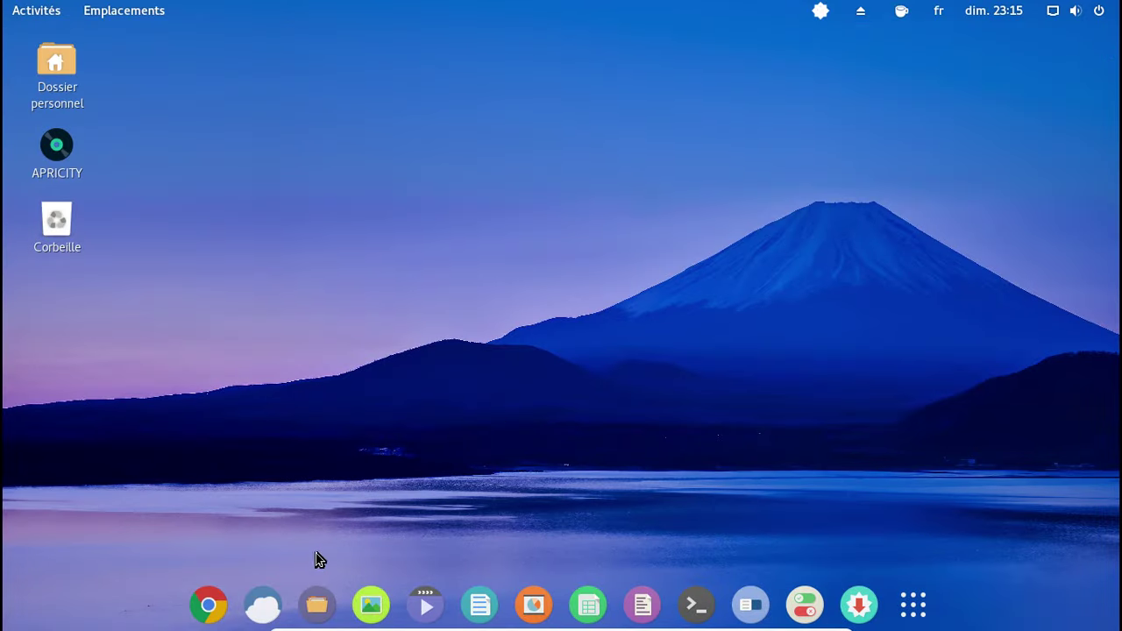
pyautogui.click(262, 604)
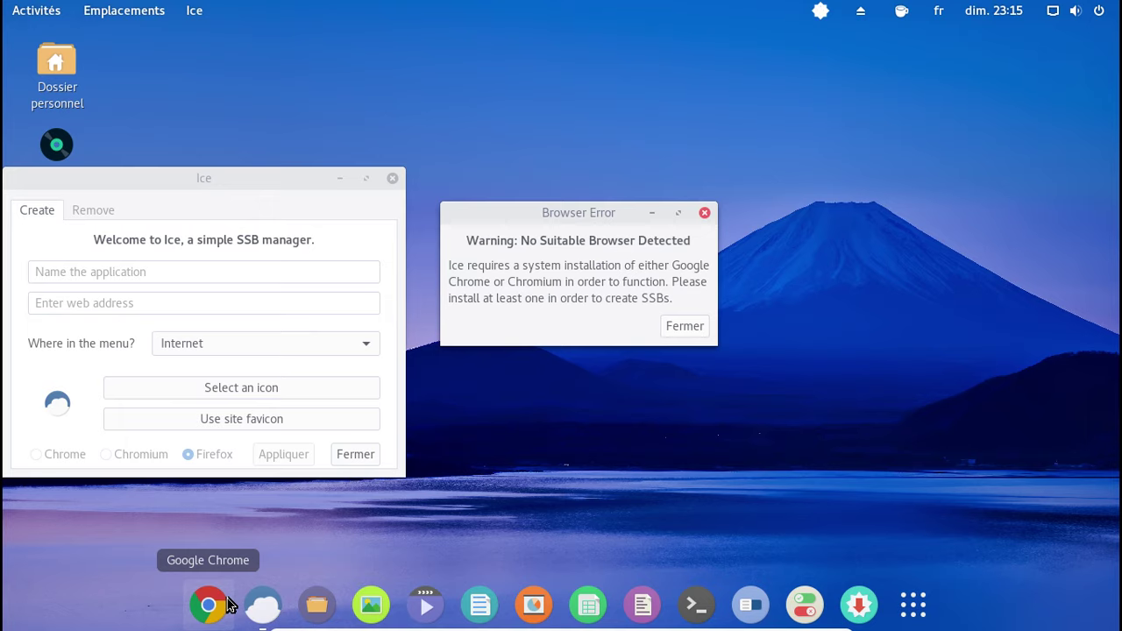
# Step: Close Ice with its browser warning, and start Google Chrome as the default browser without sending usage statistics
pyautogui.click(705, 214)
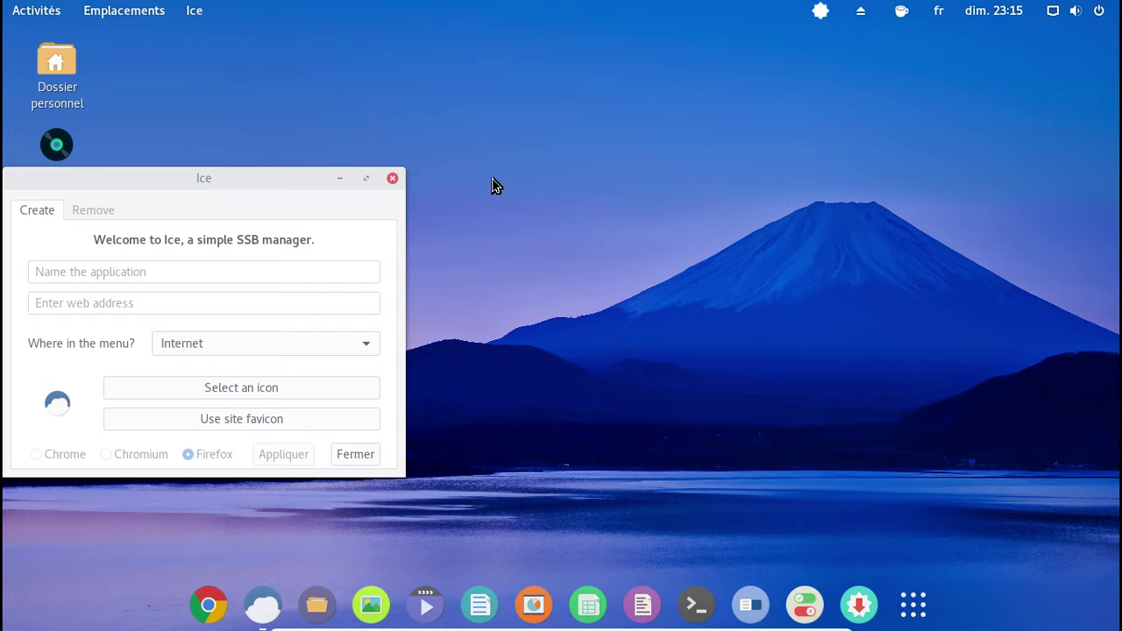
pyautogui.click(393, 180)
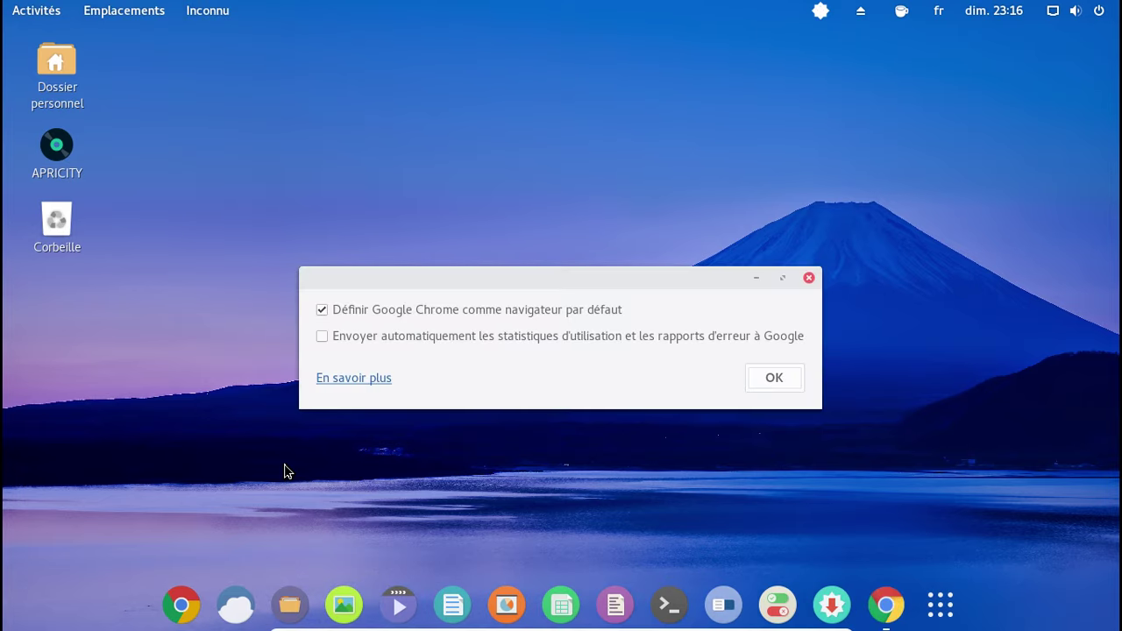
pyautogui.click(795, 379)
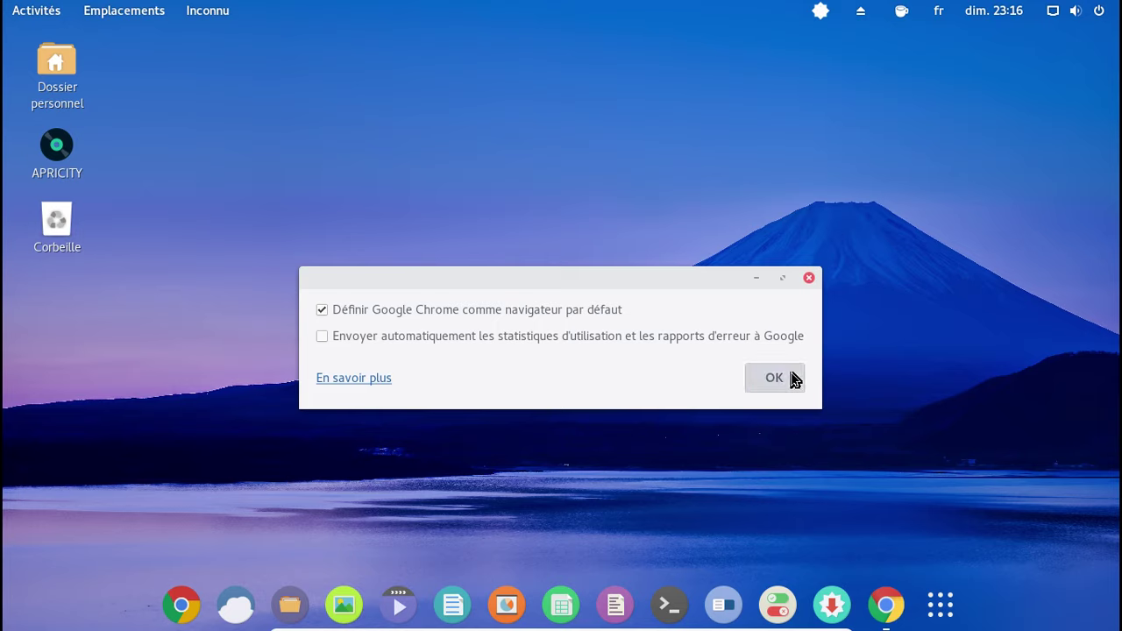
pyautogui.click(774, 378)
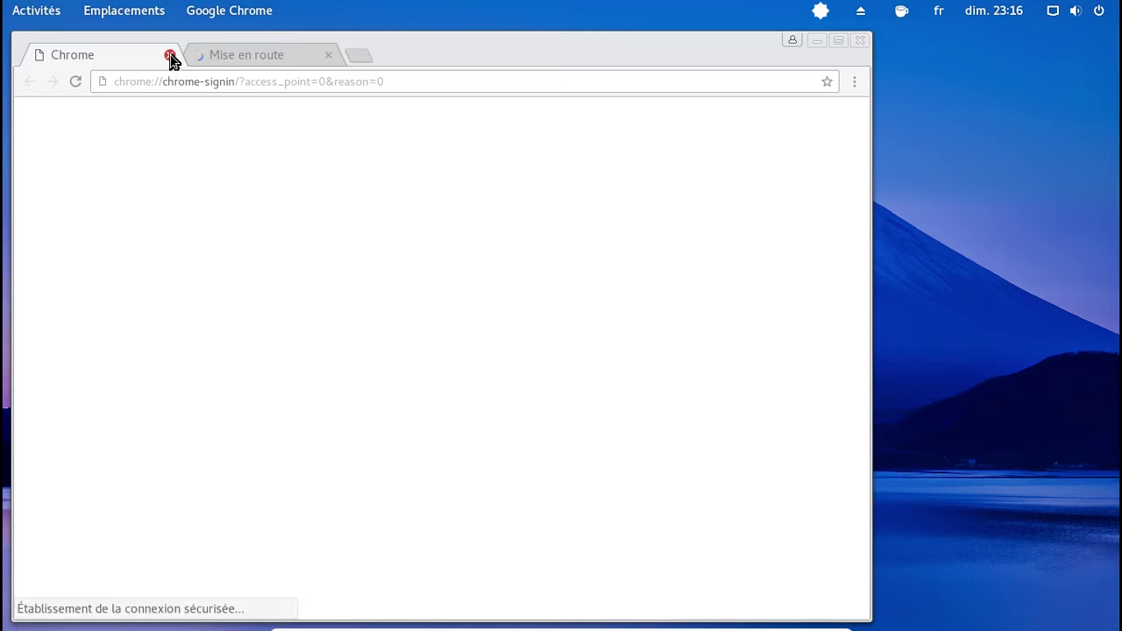
# Step: Open Google Chrome's About page to check its version, and close the browser
pyautogui.click(856, 82)
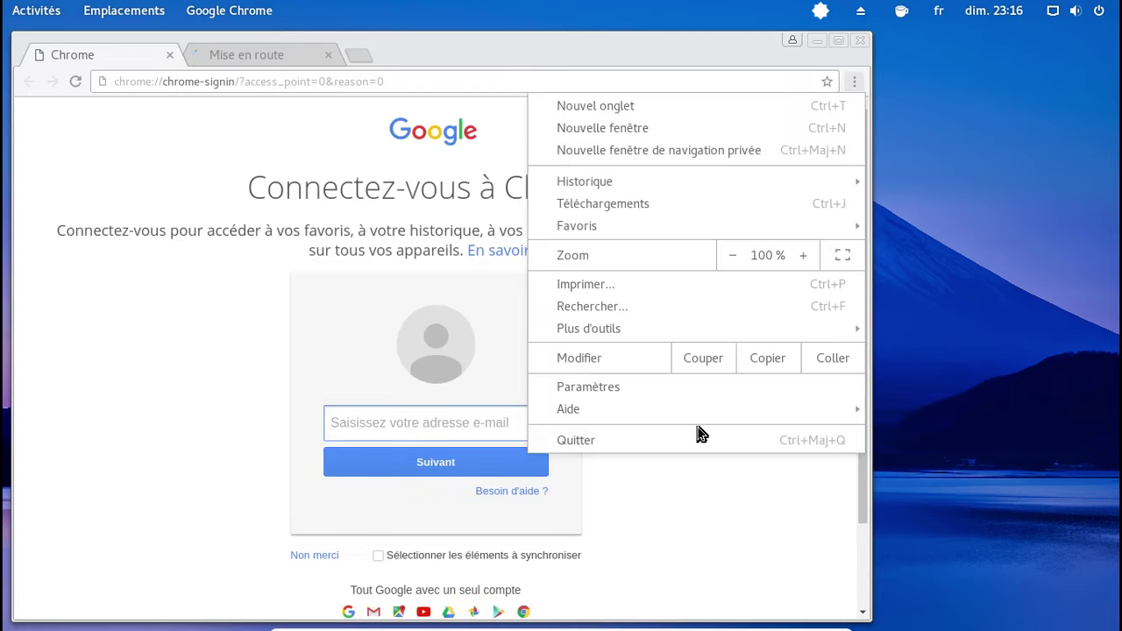
pyautogui.moveTo(689, 418)
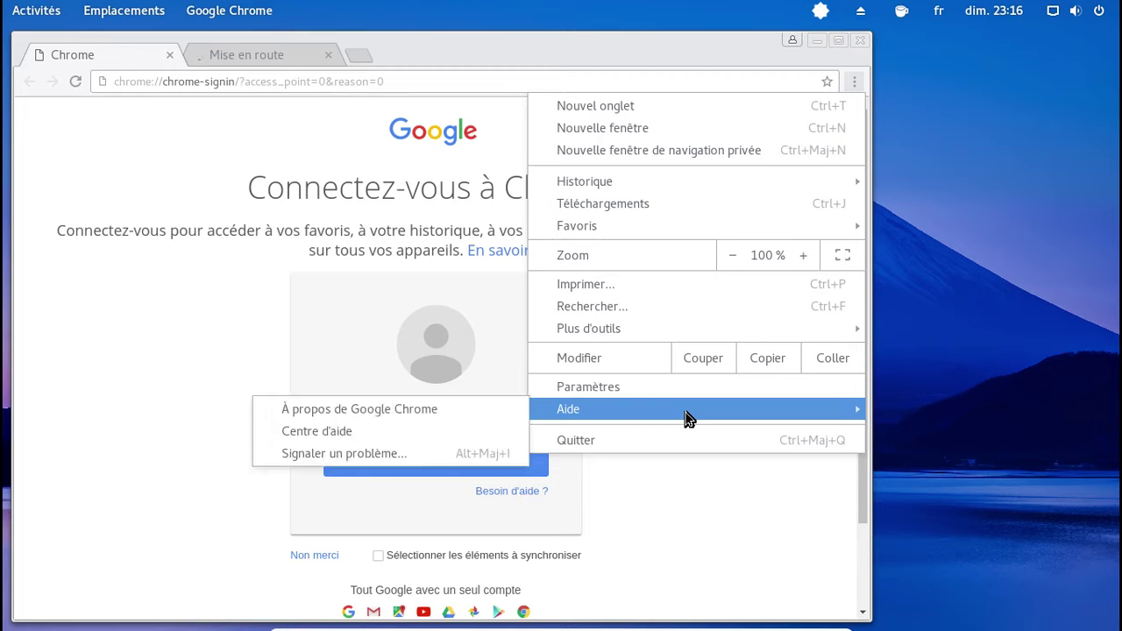
pyautogui.click(405, 411)
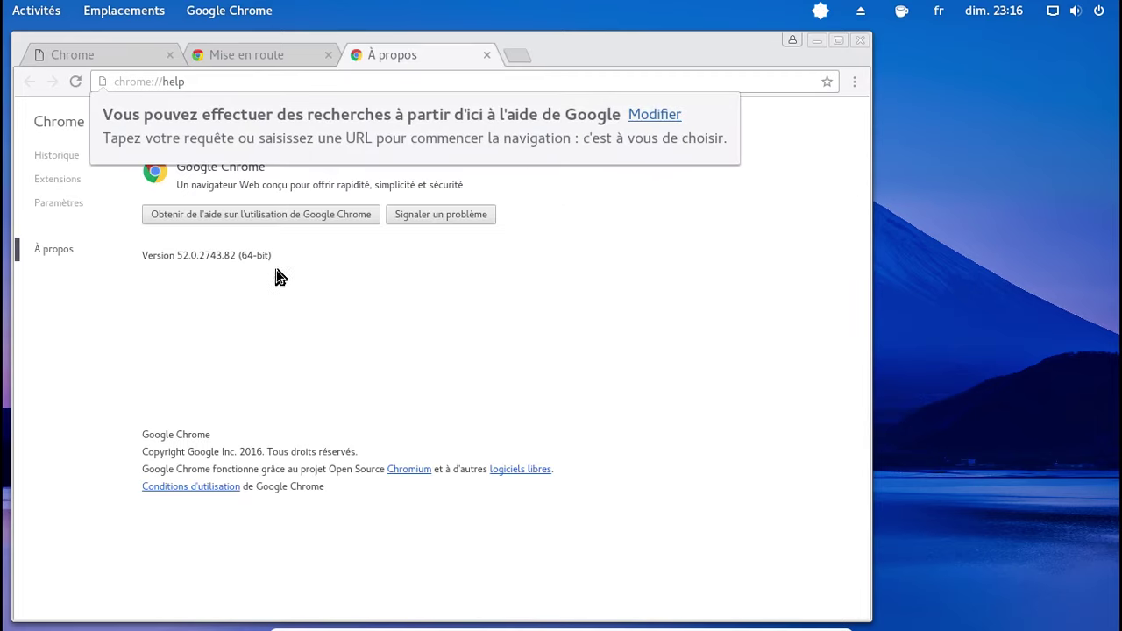
pyautogui.click(860, 42)
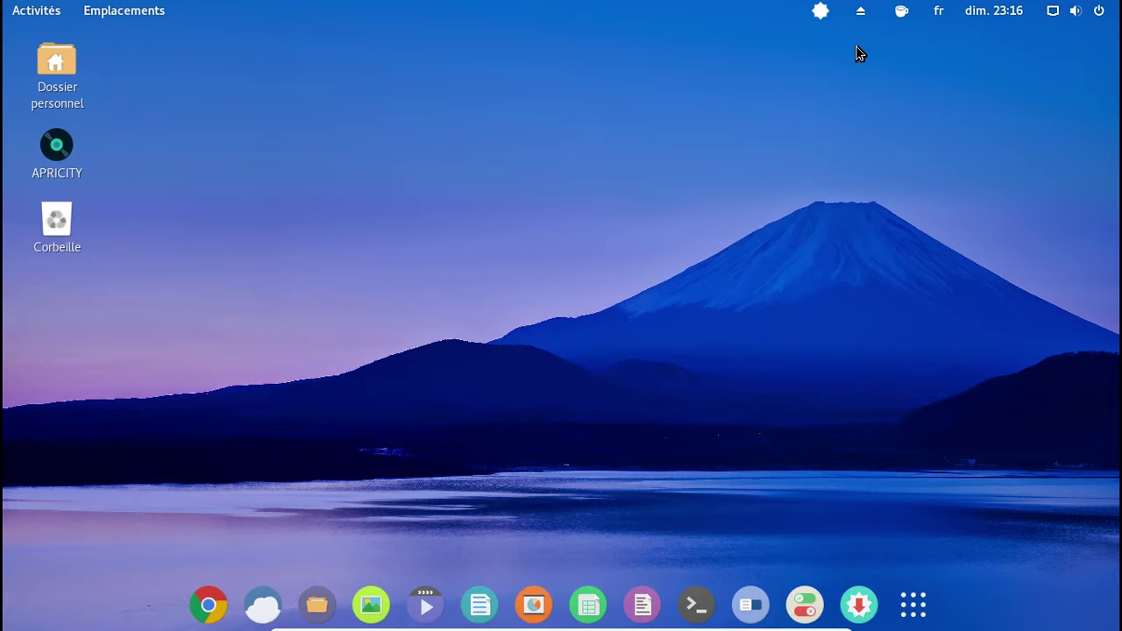
# Step: Relaunch the Ice SSB manager to recheck its browser detection, dismiss the warning and close it again
pyautogui.click(263, 606)
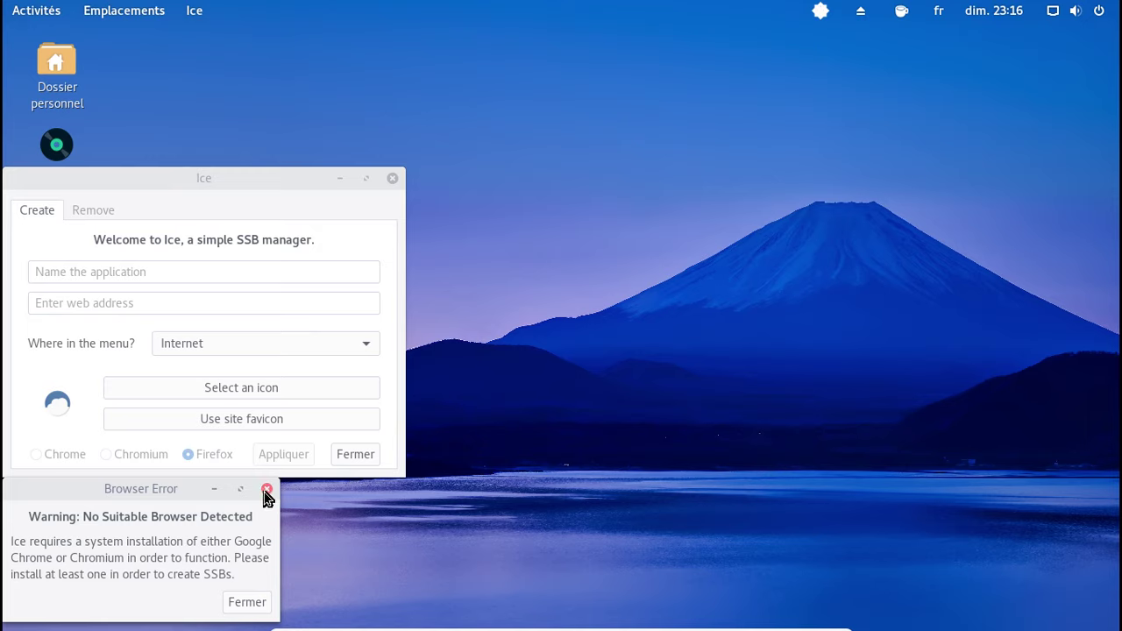
pyautogui.press('Escape')
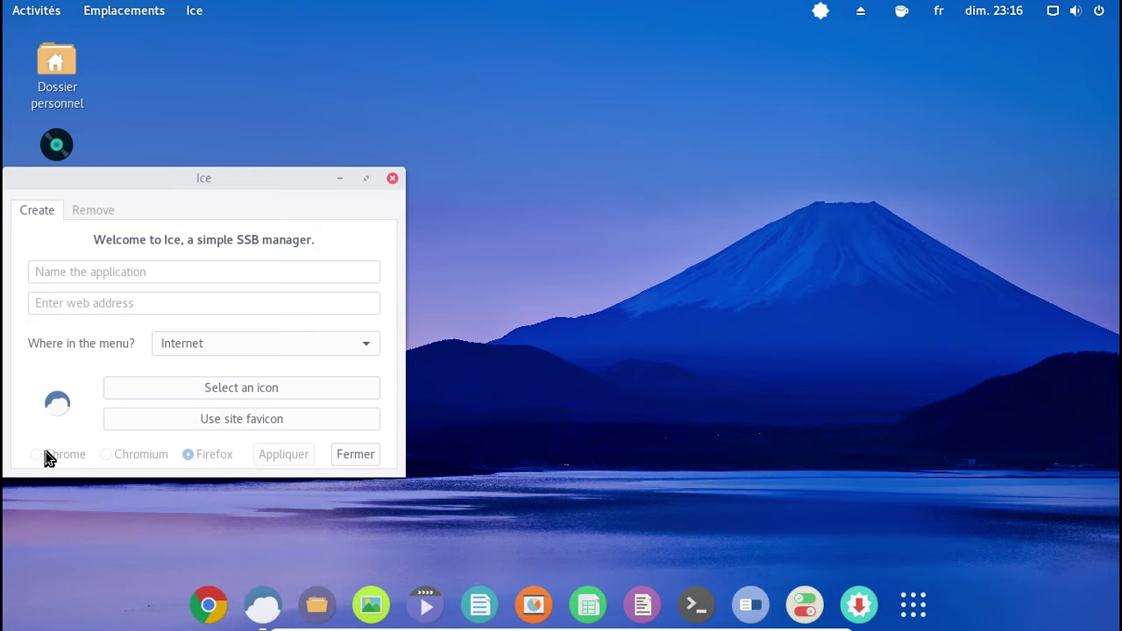
pyautogui.click(391, 180)
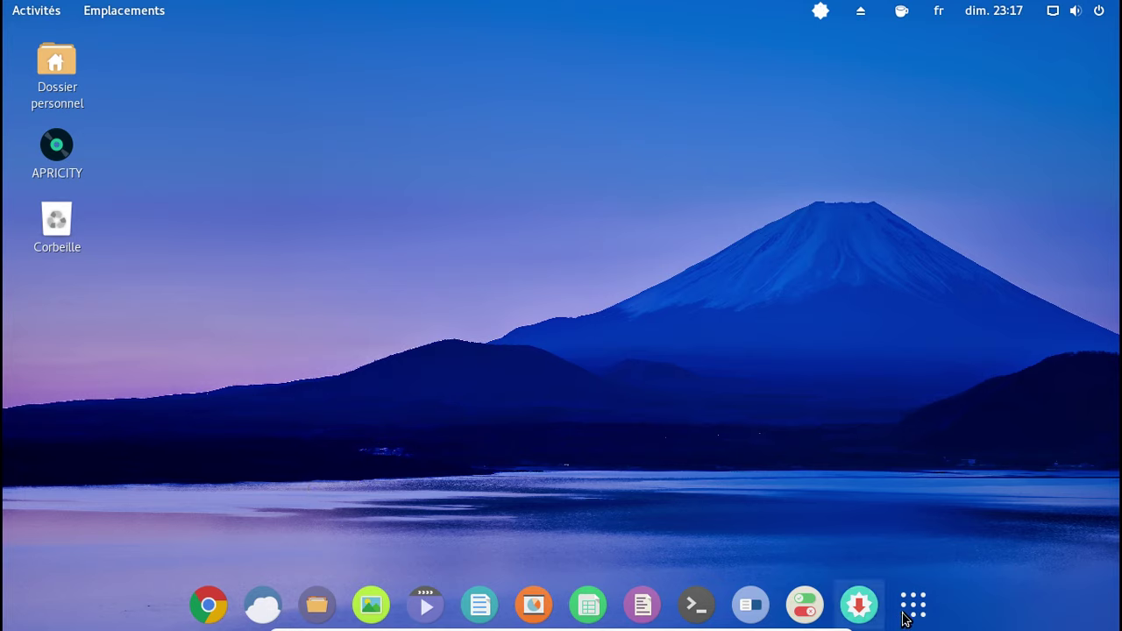
# Step: View the contents of the home folder from the desktop and close the file manager
pyautogui.click(74, 53)
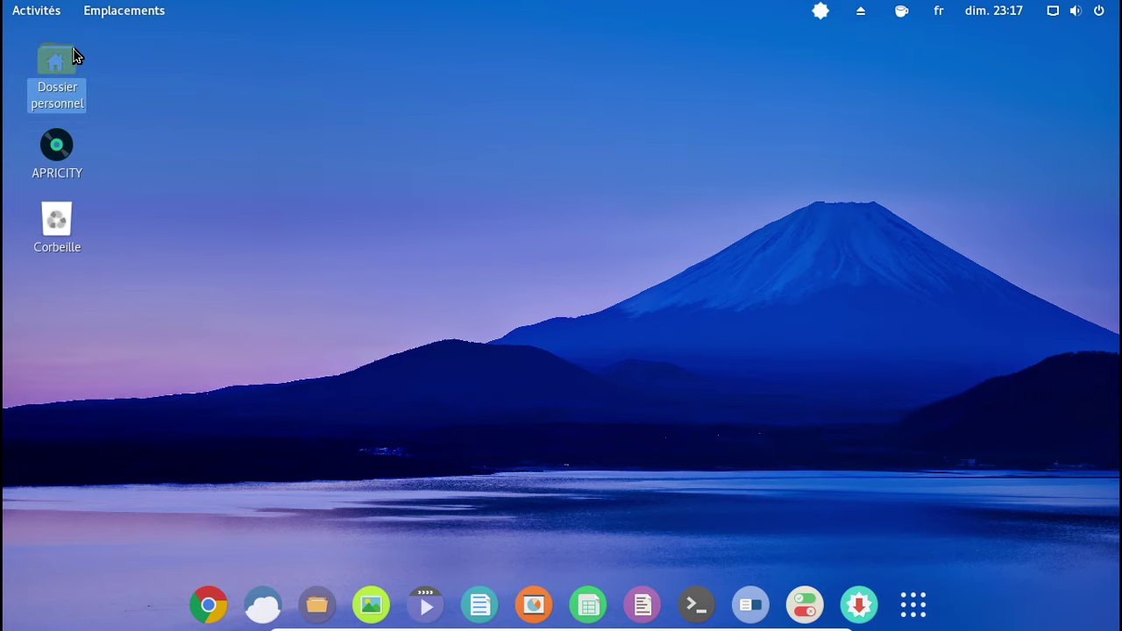
pyautogui.doubleClick(73, 55)
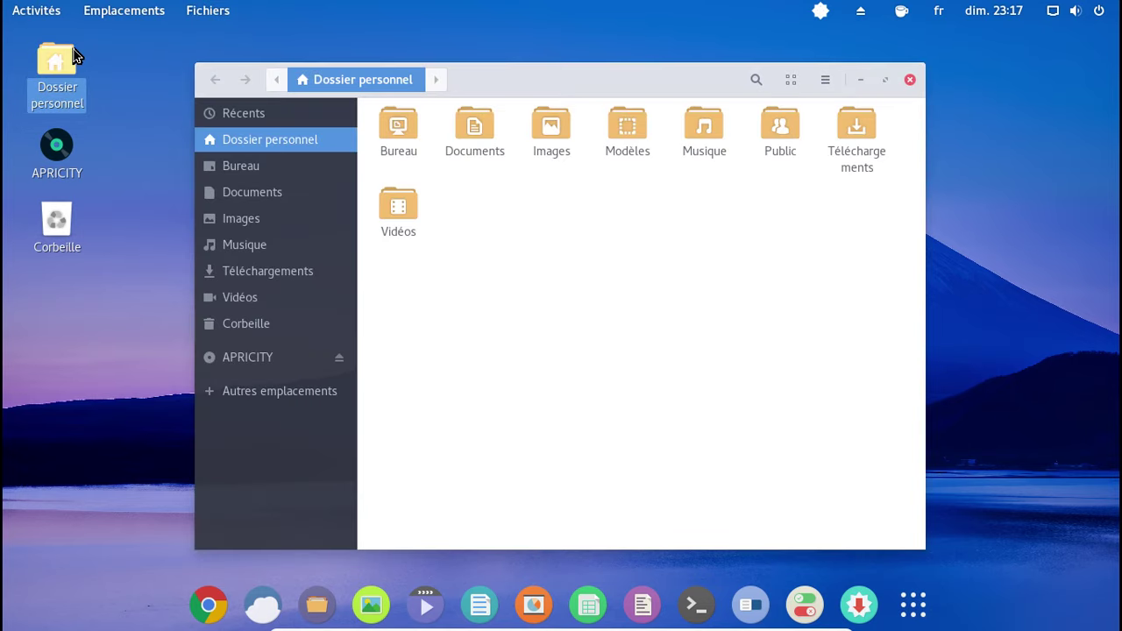
pyautogui.click(910, 80)
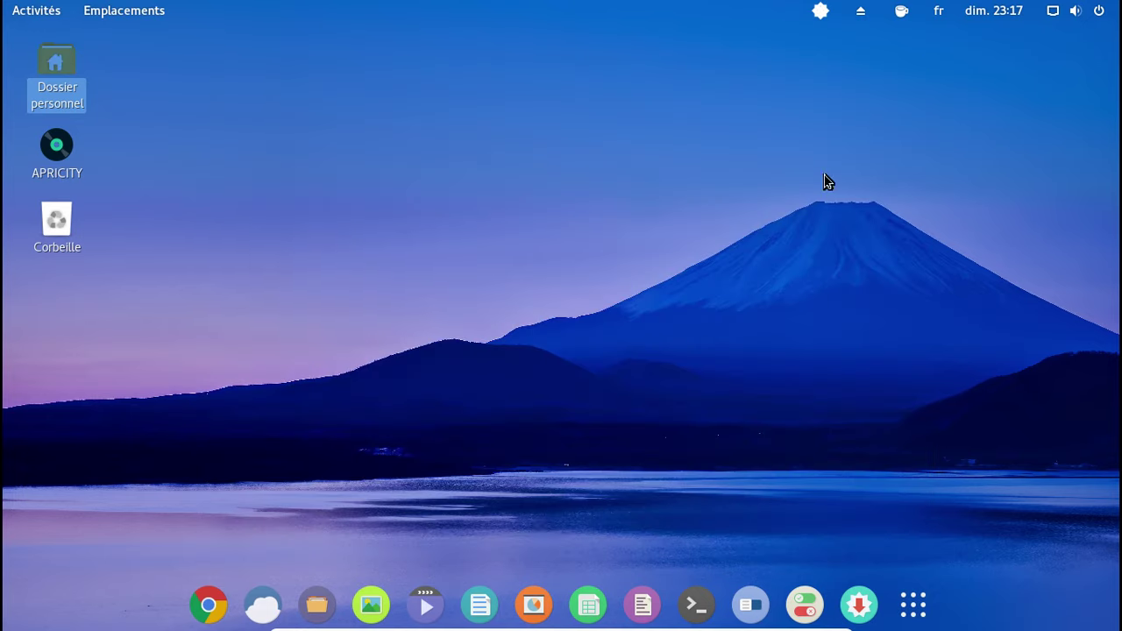
# Step: Launch LibreOffice Writer, check its version in the About information and close it
pyautogui.click(475, 612)
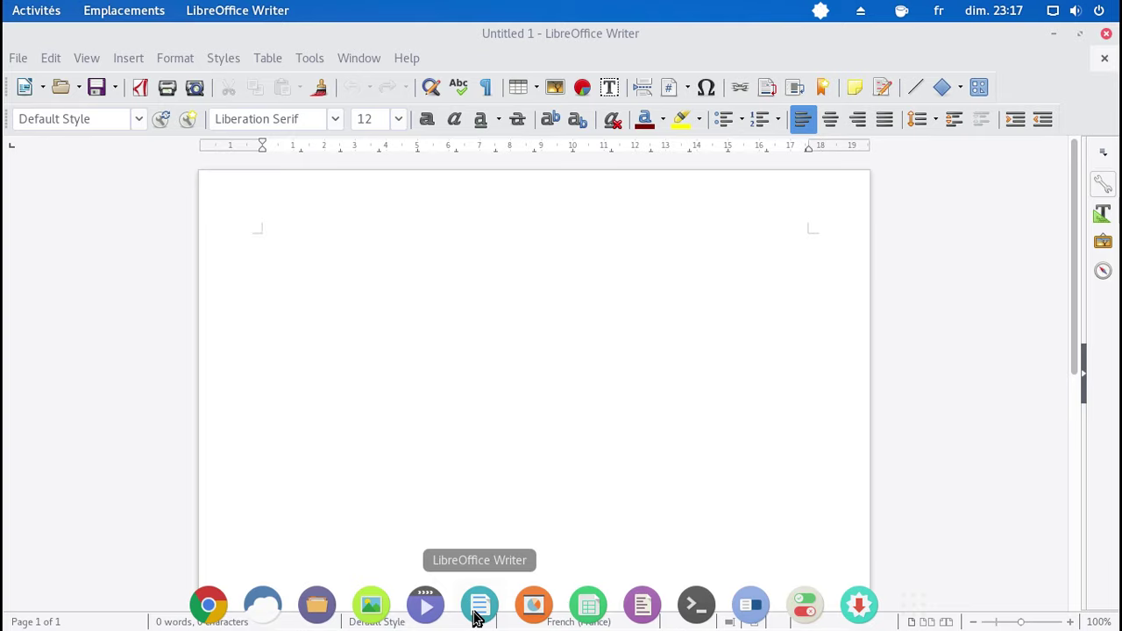
pyautogui.click(408, 63)
pyautogui.click(429, 193)
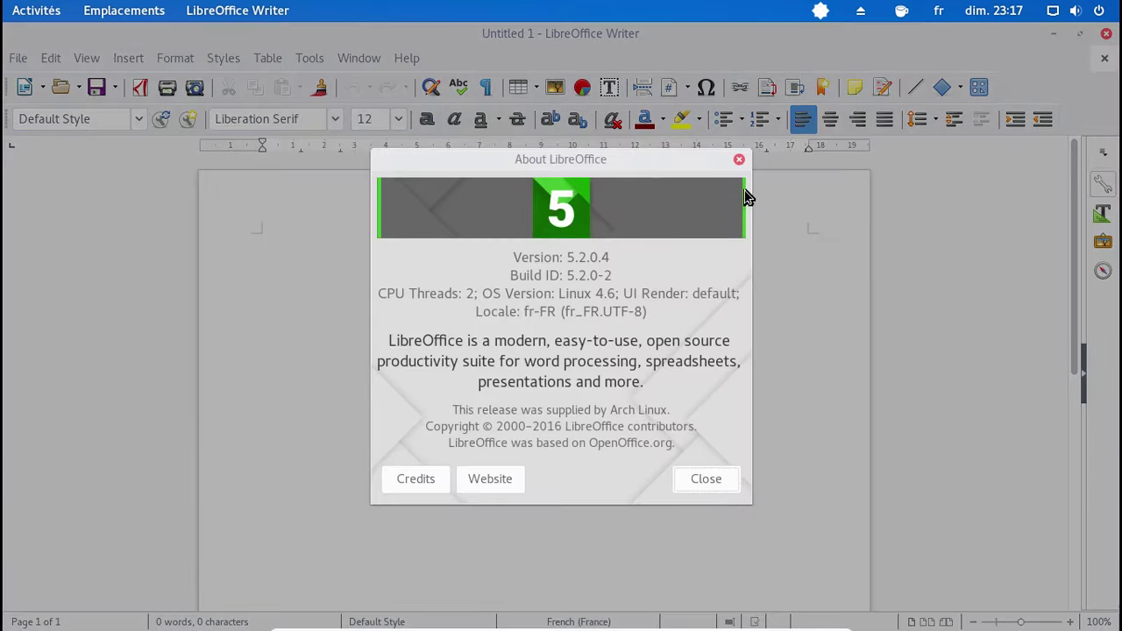
pyautogui.click(740, 159)
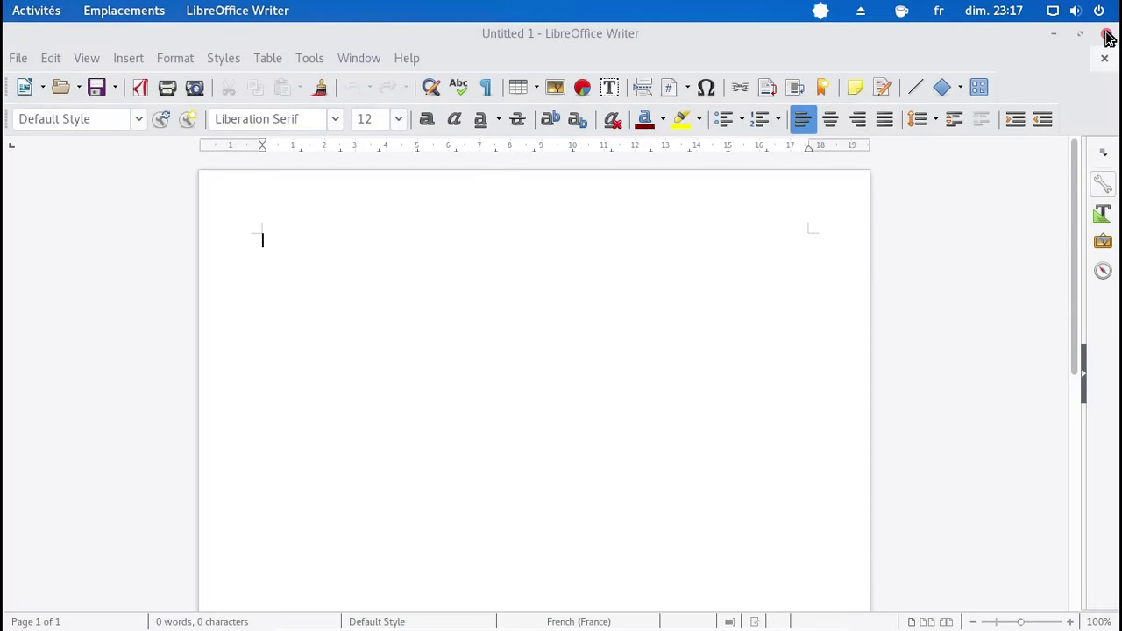
pyautogui.click(1108, 37)
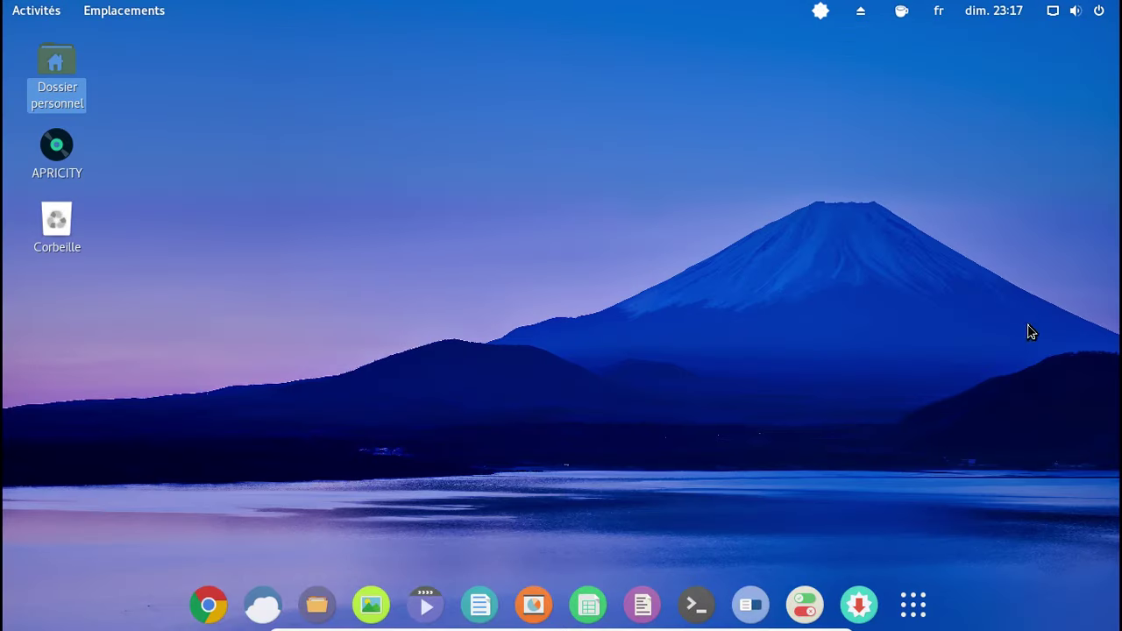
# Step: Open the software manager, search for libreoffice and select the libreoffice-fresh package
pyautogui.click(866, 605)
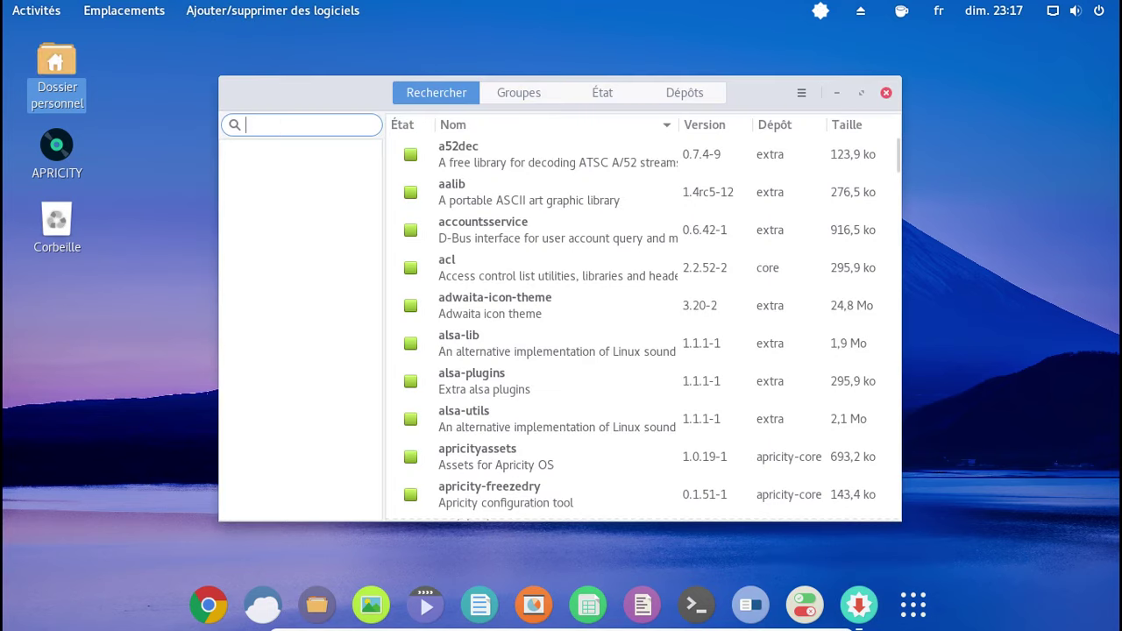
pyautogui.write('libreoffice')
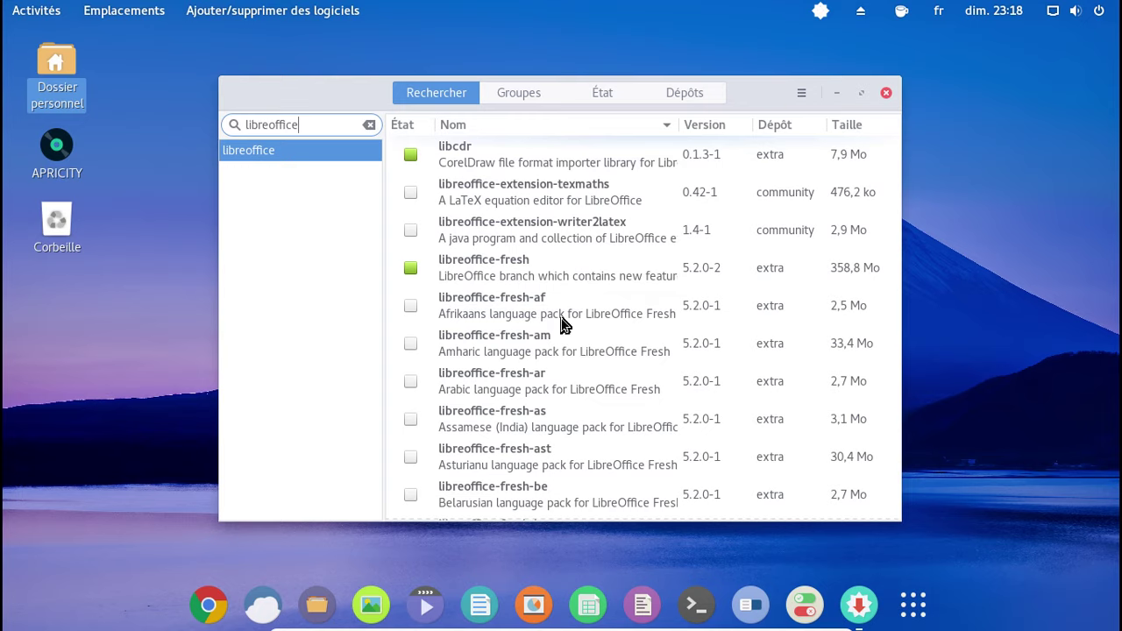
pyautogui.click(570, 261)
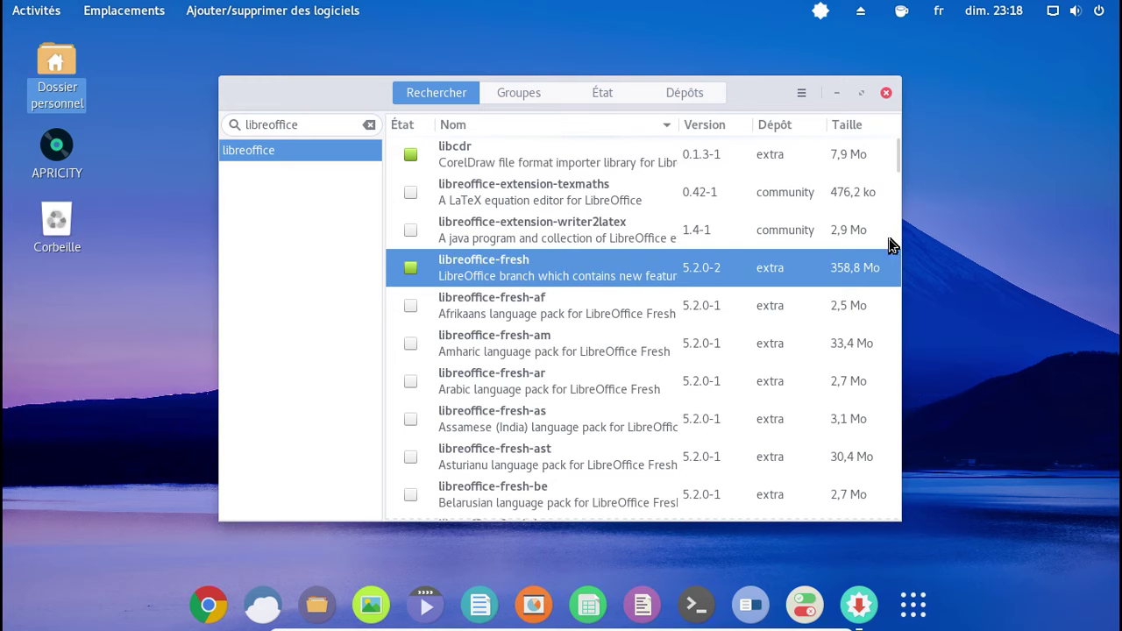
# Step: Install the French language pack libreoffice-fresh-fr, authorising the transaction with the account password
pyautogui.moveTo(899, 169); pyautogui.dragTo(898, 208)
pyautogui.scroll(3, 544, 210)
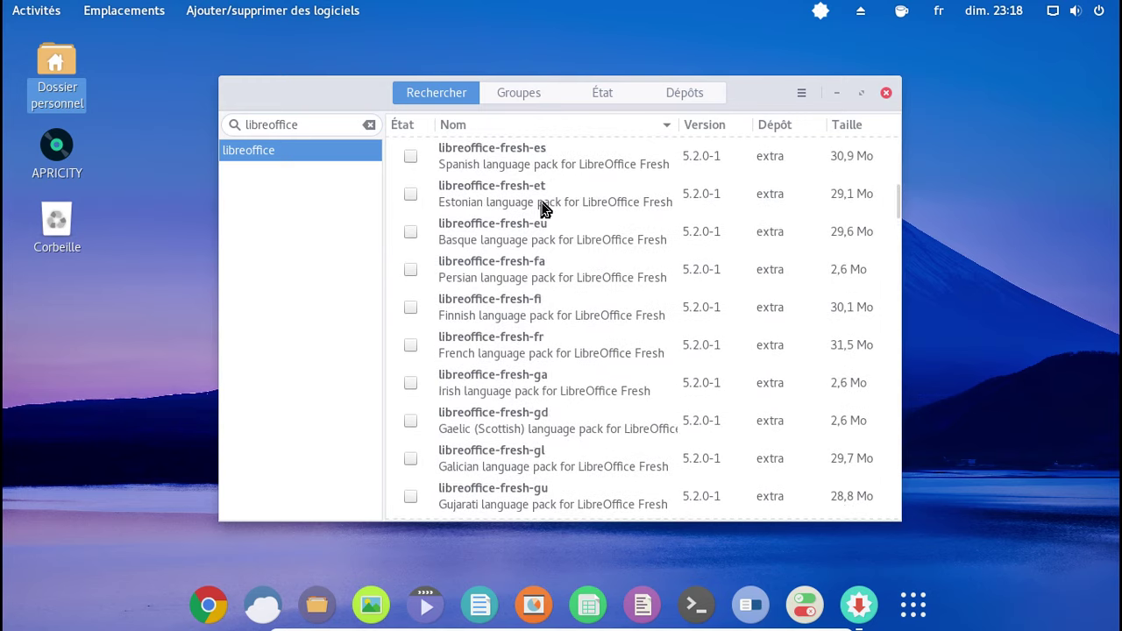
pyautogui.scroll(-1, 561, 188)
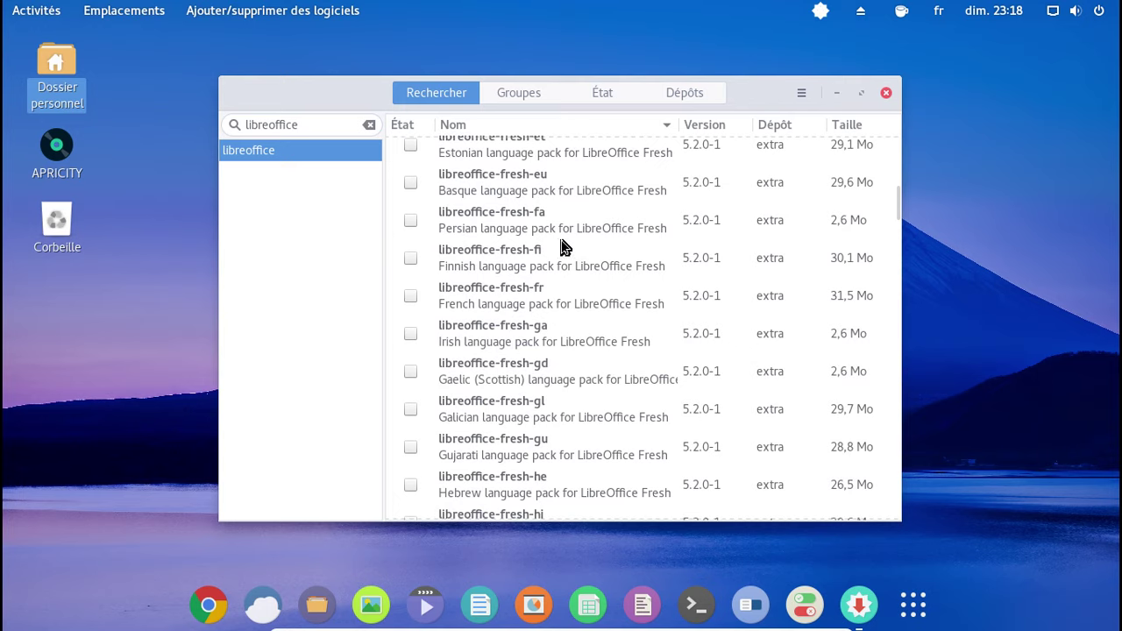
pyautogui.click(411, 295)
pyautogui.click(756, 507)
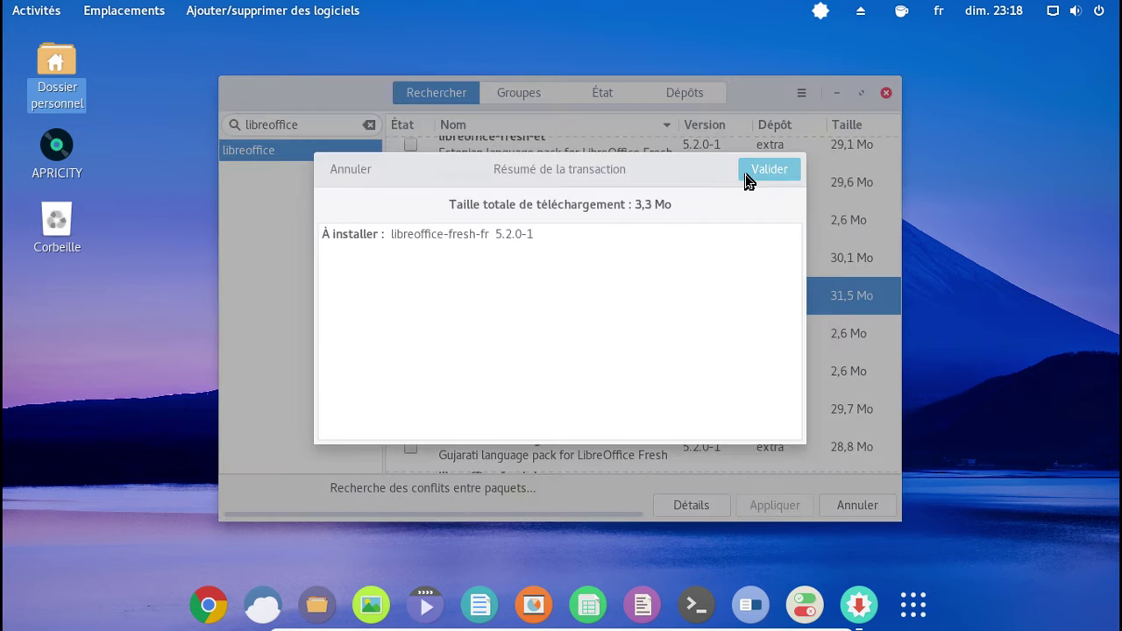
pyautogui.click(747, 176)
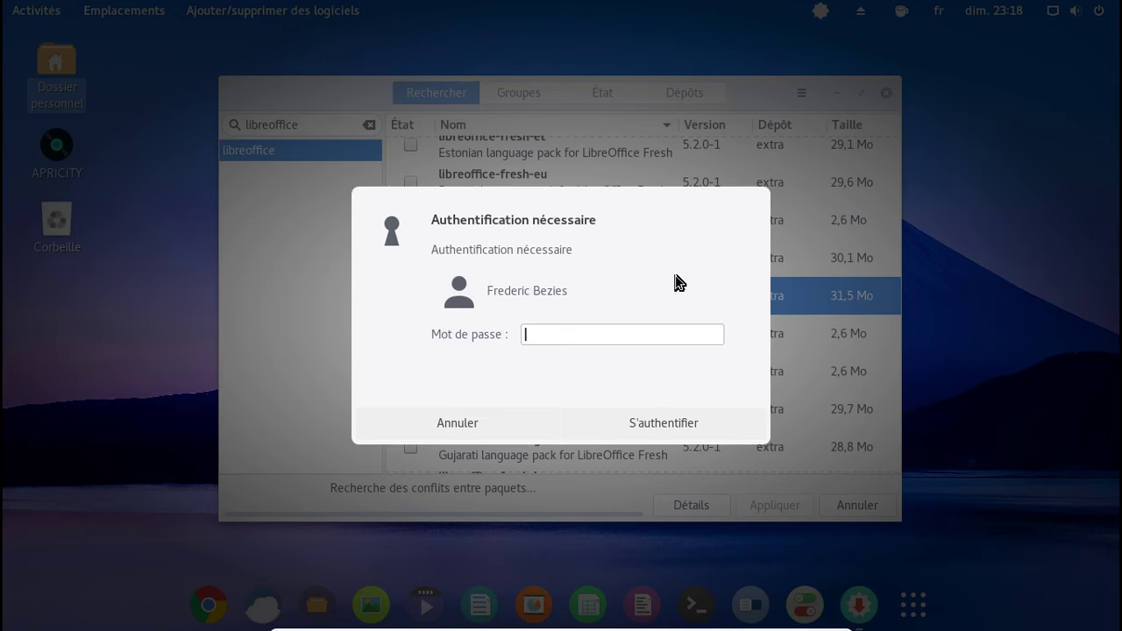
pyautogui.write('********')
pyautogui.press('Return')
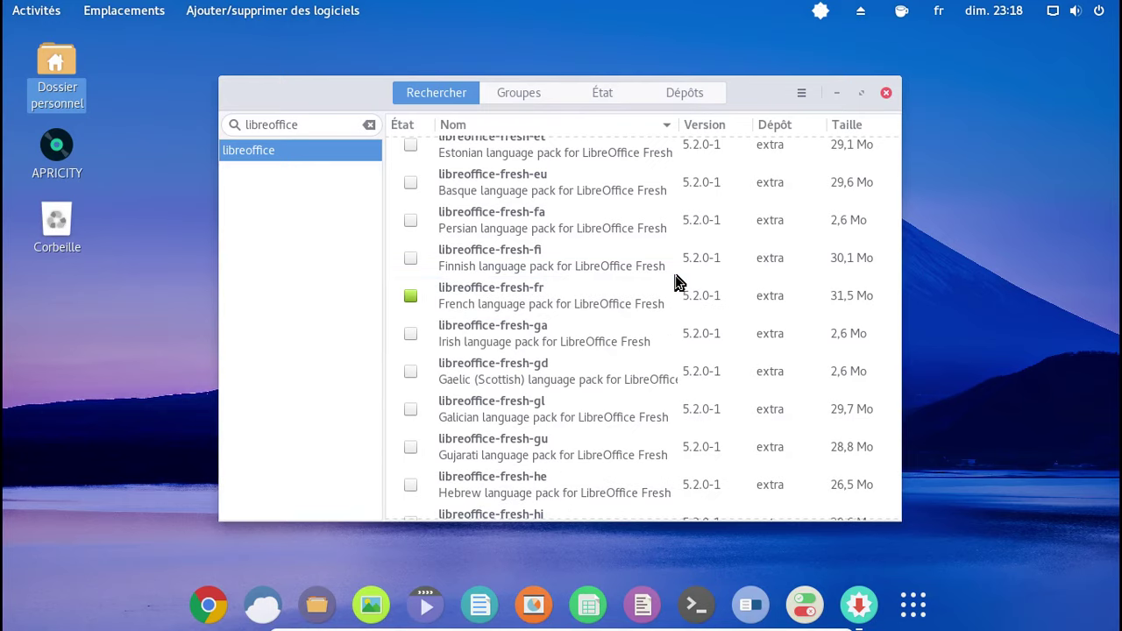
# Step: Launch LibreOffice Calc to check its interface language, and close it
pyautogui.click(592, 598)
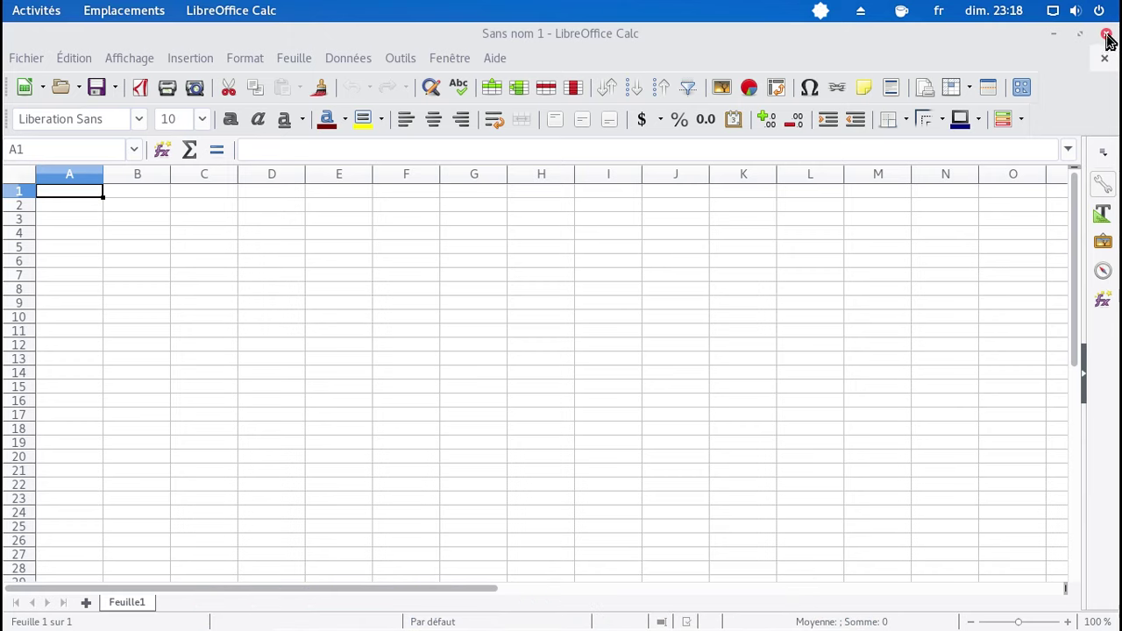
pyautogui.click(1106, 35)
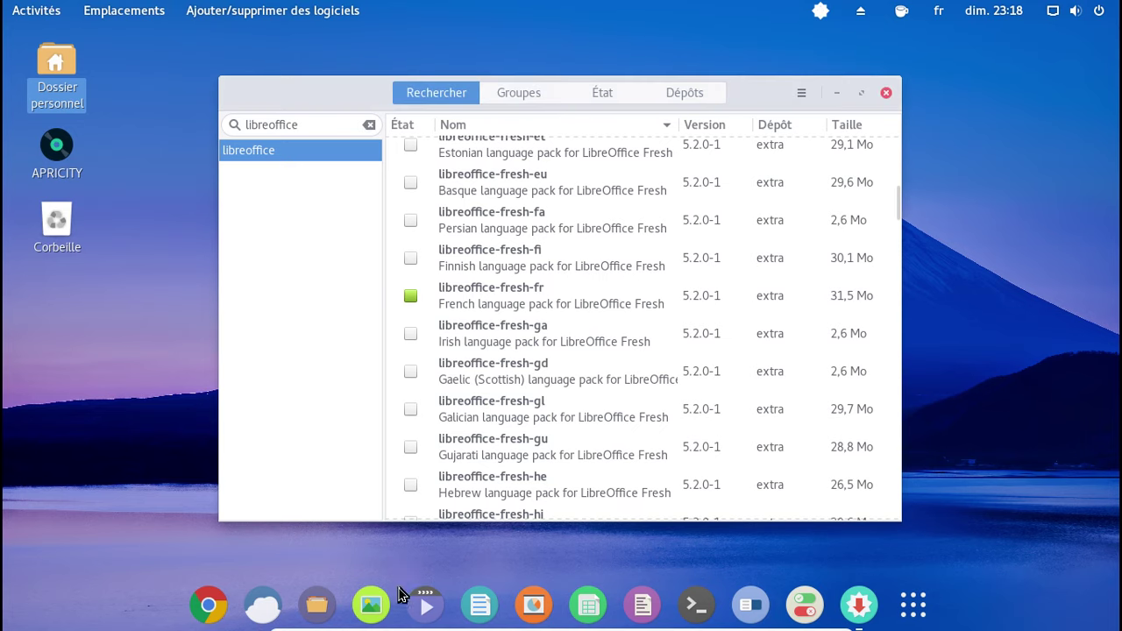
# Step: Browse the three pages of all installed applications and return to the software manager
pyautogui.click(888, 96)
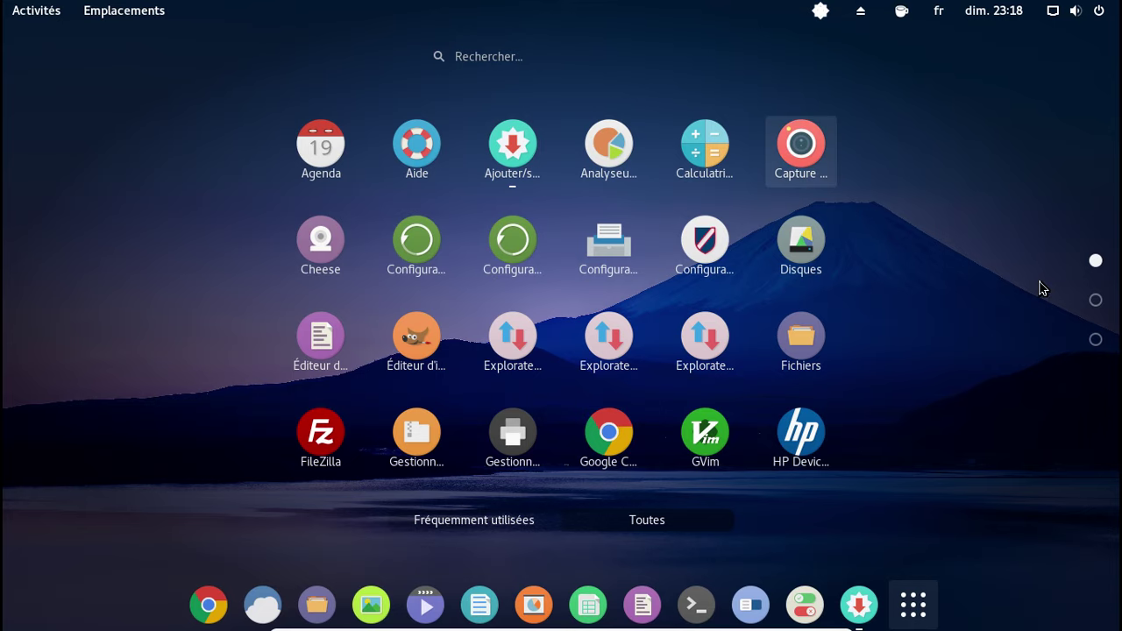
pyautogui.click(1095, 300)
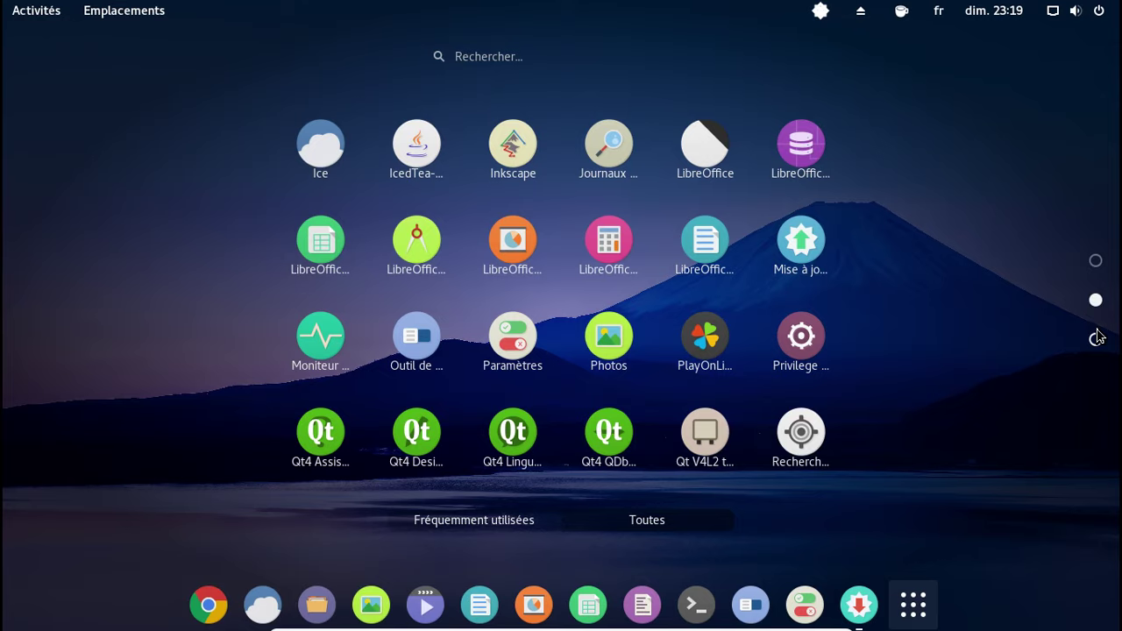
pyautogui.click(1096, 340)
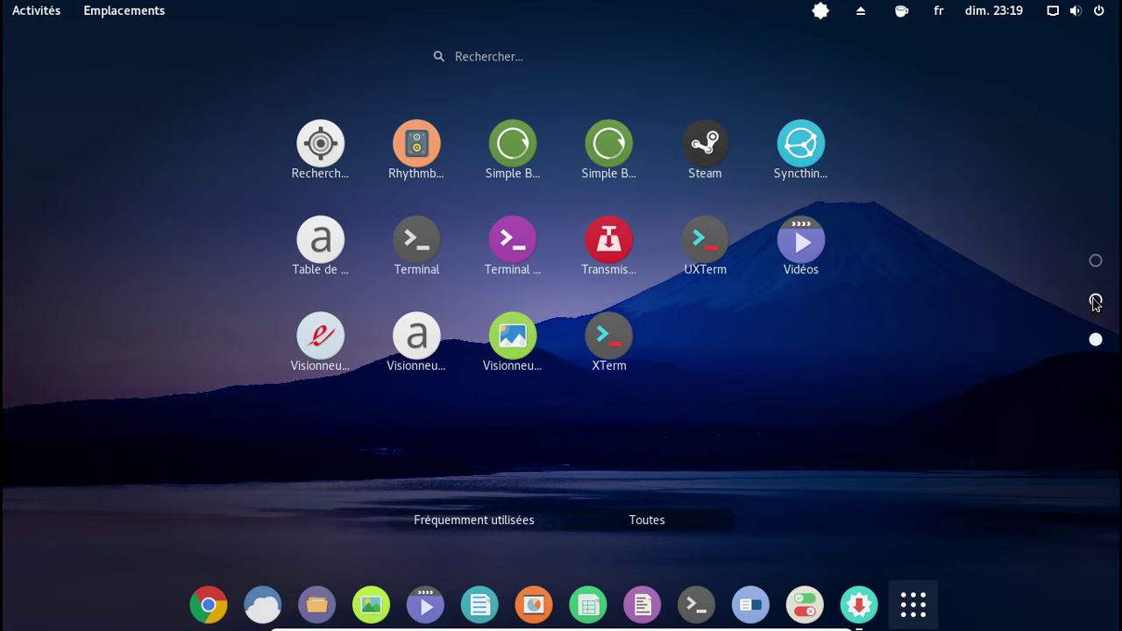
pyautogui.click(1096, 300)
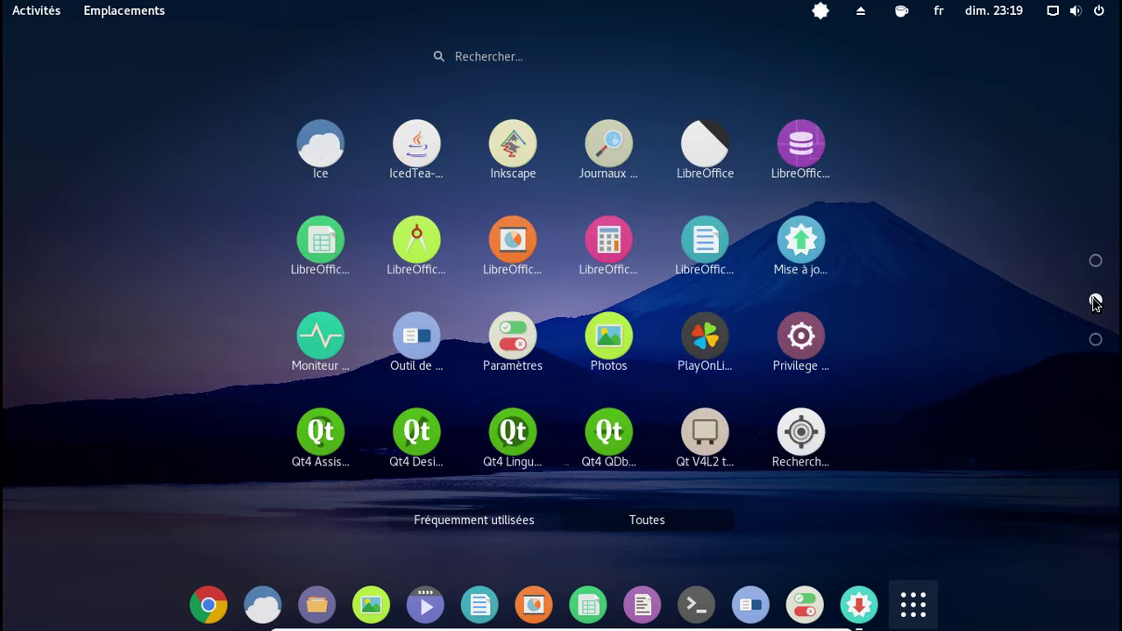
pyautogui.click(912, 603)
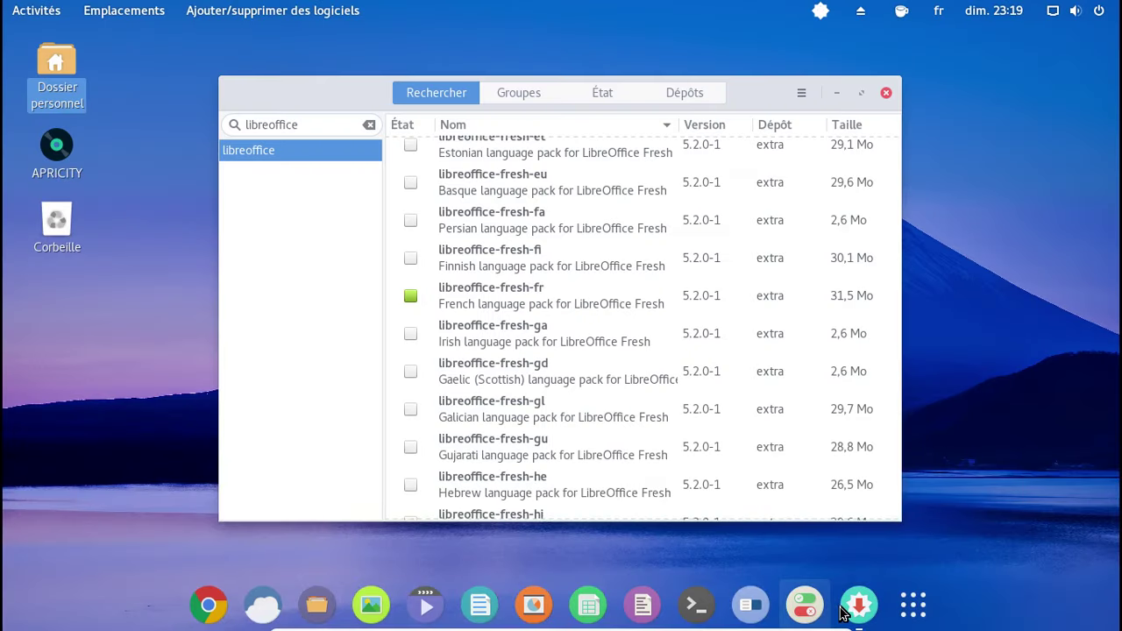
# Step: Replace the package search term with firefox and run the search
pyautogui.moveTo(297, 128); pyautogui.dragTo(243, 122)
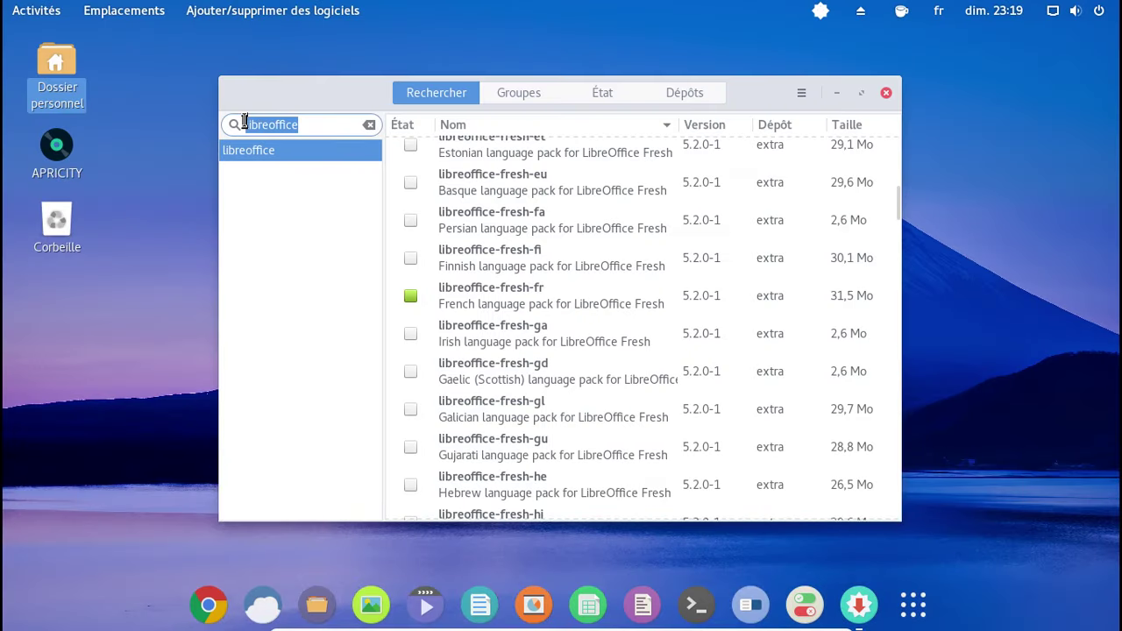
pyautogui.press('BackSpace')
pyautogui.write('lrefox')
pyautogui.press('Return')
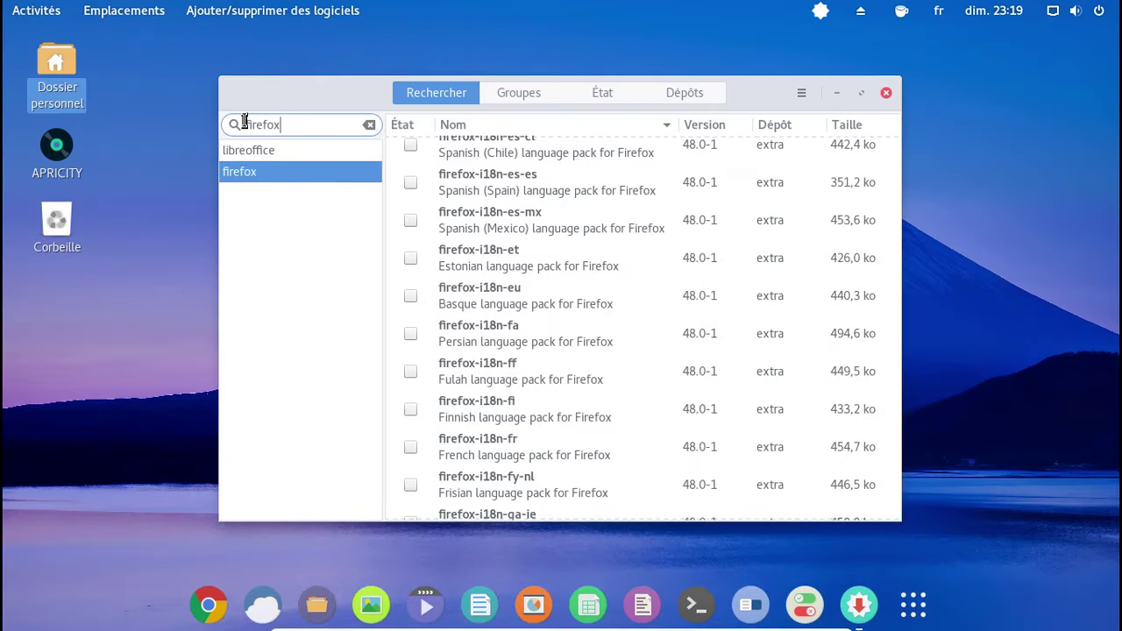
# Step: Install the French language pack firefox-i18n-fr together with its required packages and validate the transaction
pyautogui.click(517, 444)
pyautogui.rightClick(519, 445)
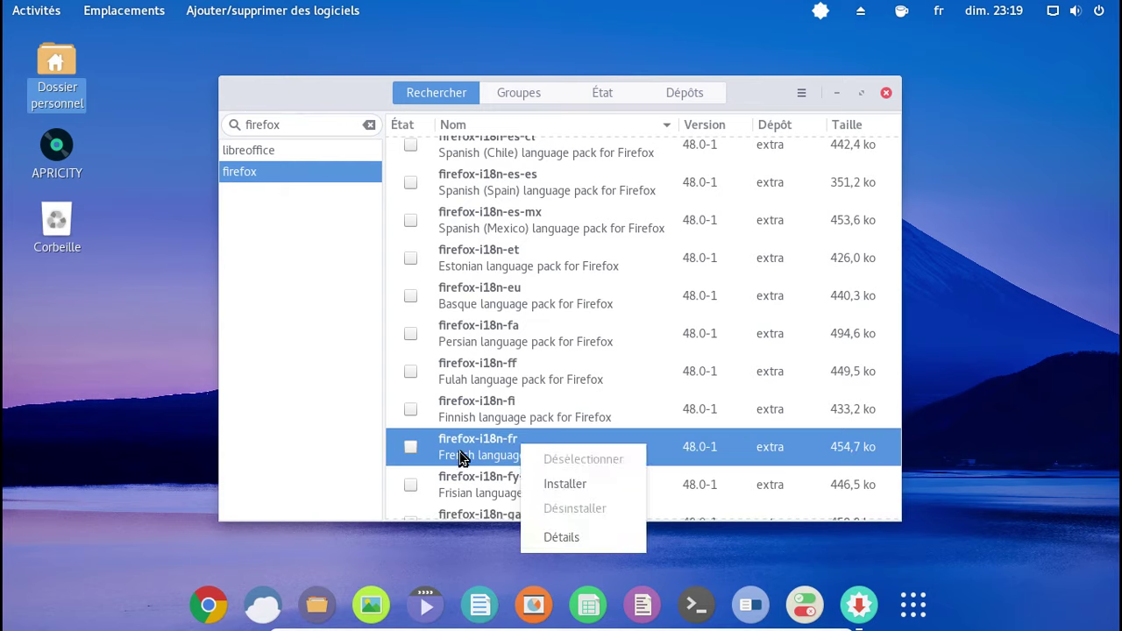
pyautogui.click(556, 484)
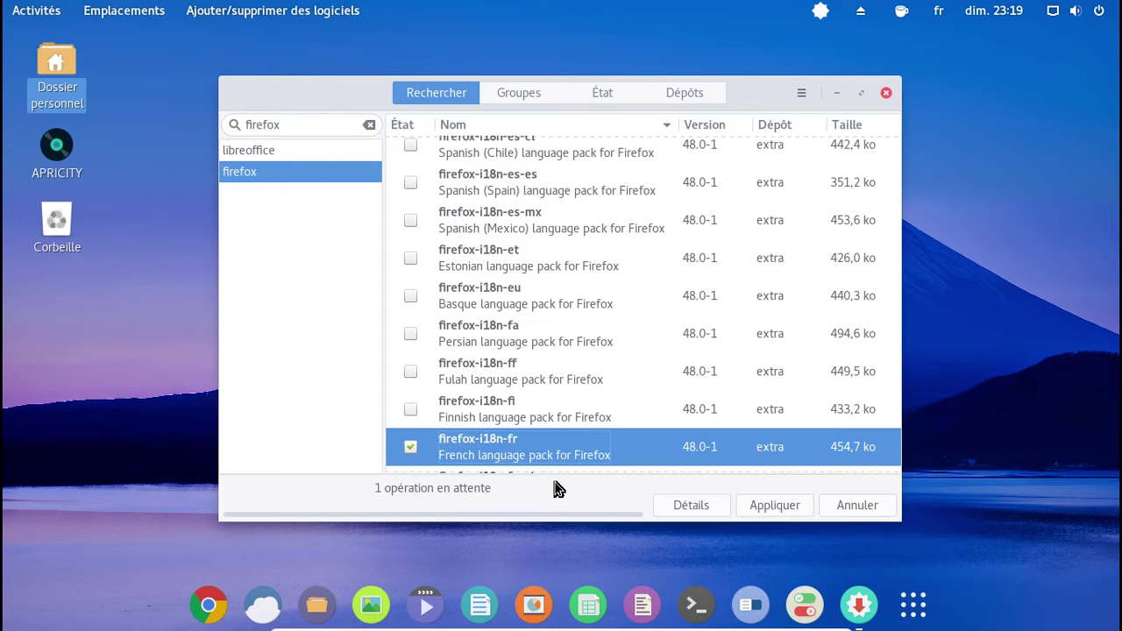
pyautogui.click(775, 506)
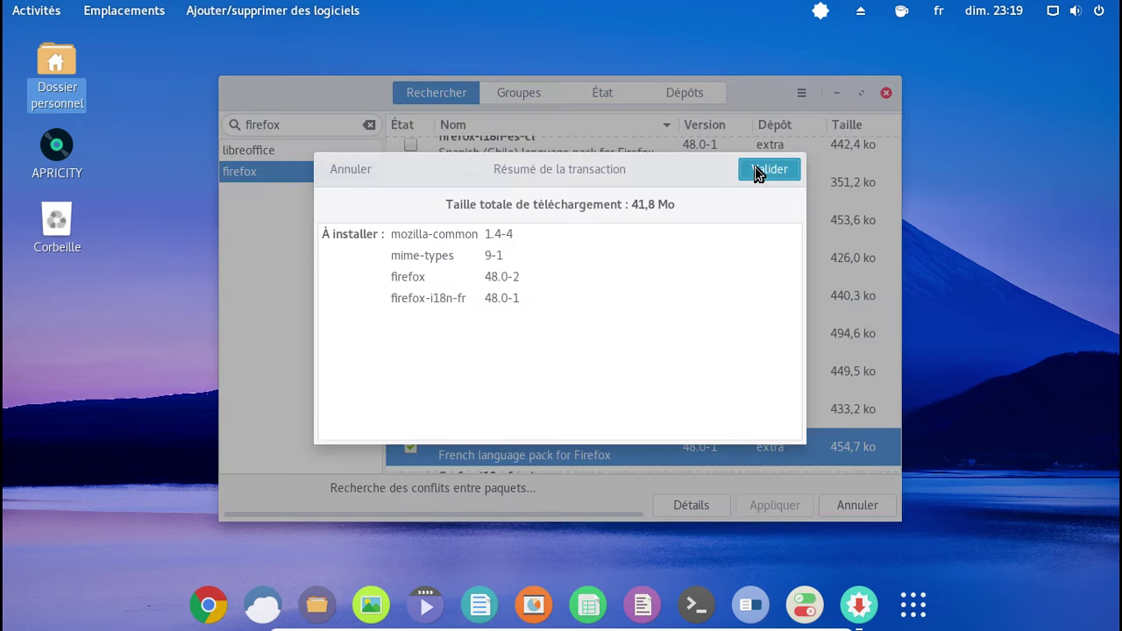
pyautogui.click(759, 171)
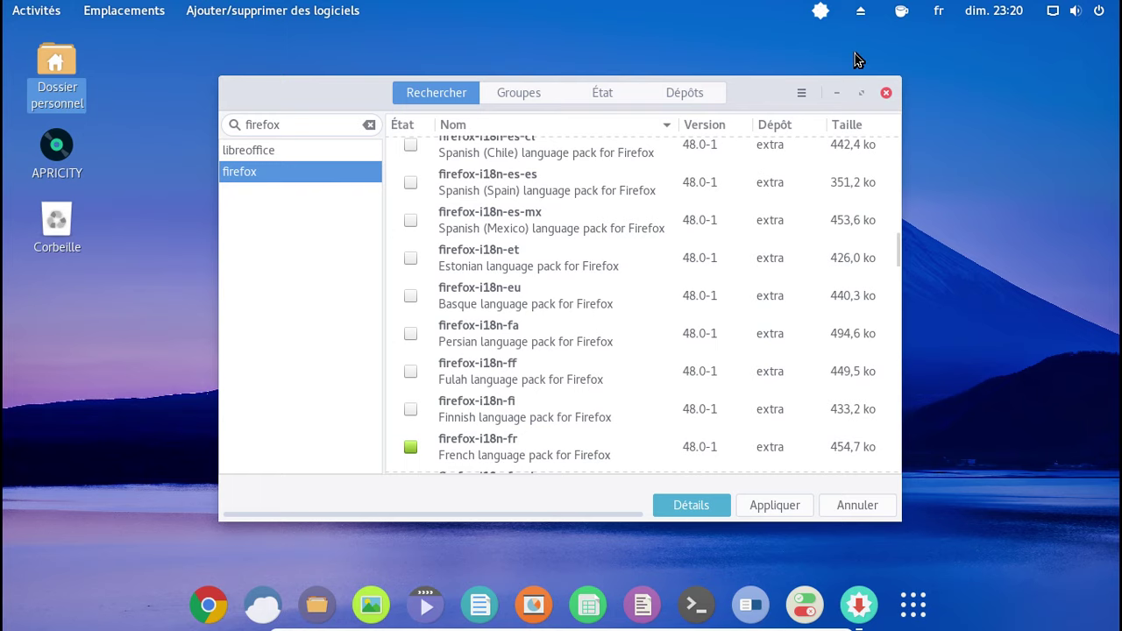
# Step: Examine which packages the apricity-core repository offers, and close the software manager
pyautogui.click(612, 94)
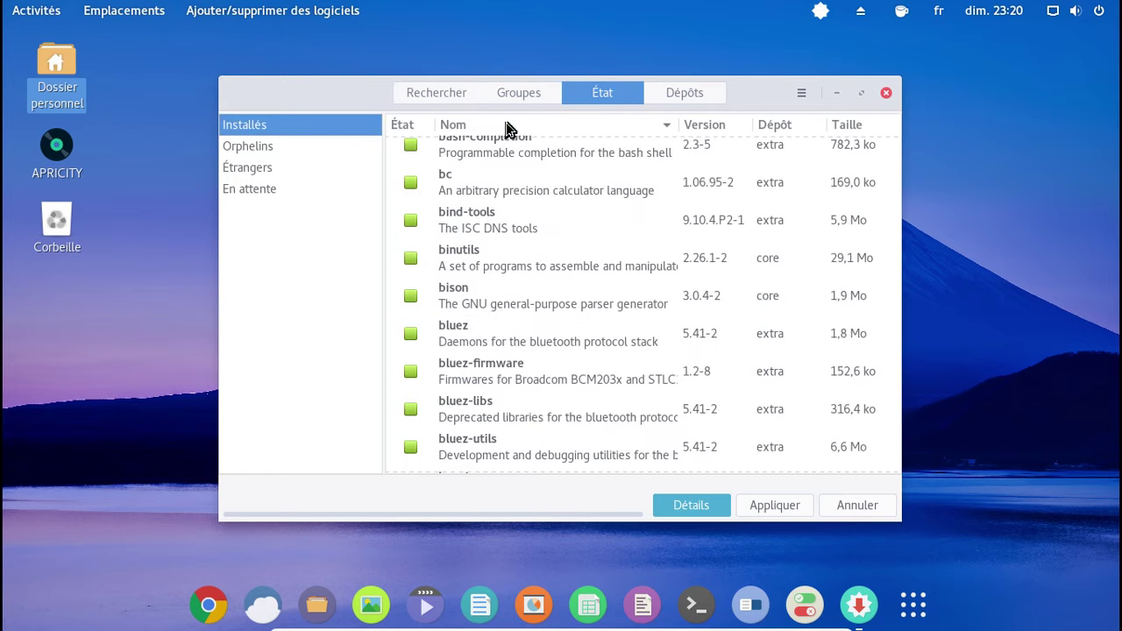
pyautogui.click(654, 97)
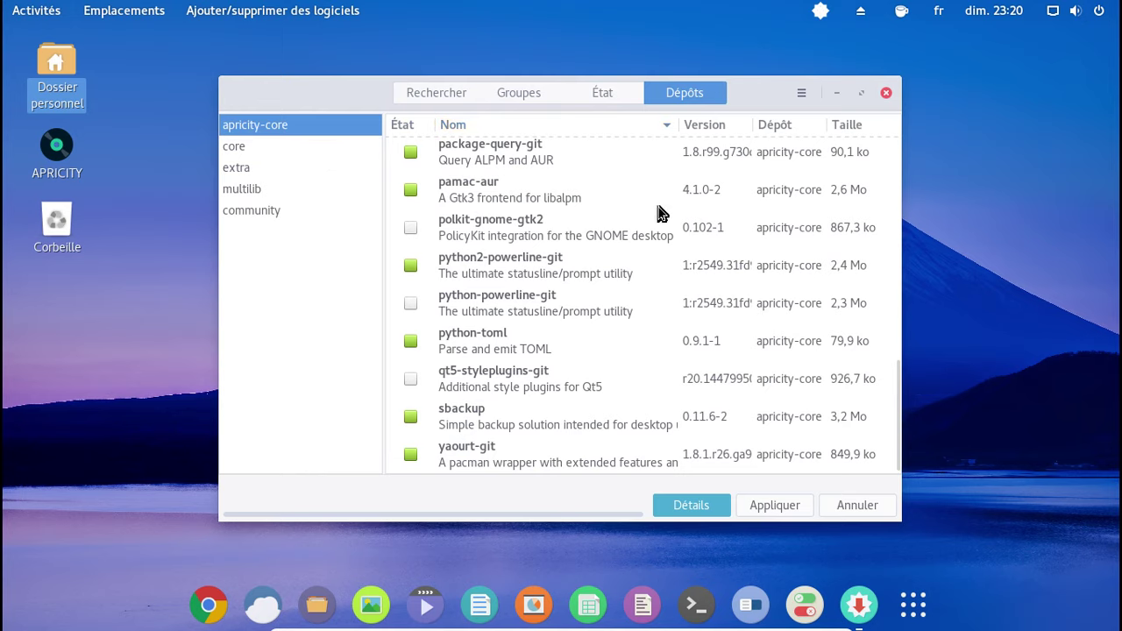
pyautogui.scroll(1, 658, 207)
pyautogui.scroll(4, 659, 207)
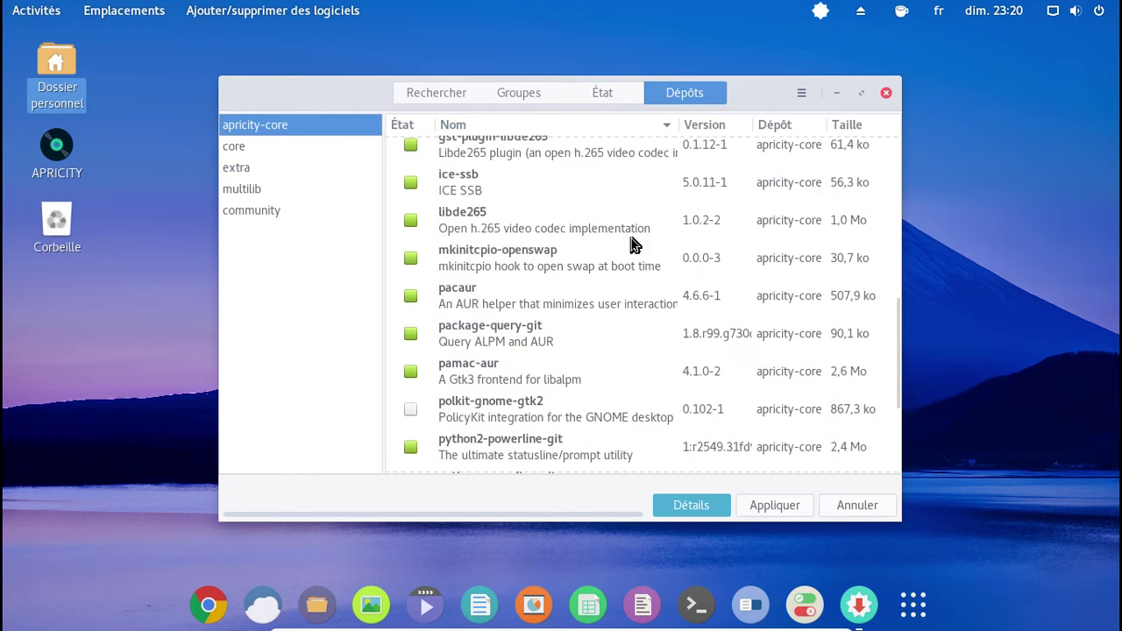
pyautogui.scroll(2, 641, 244)
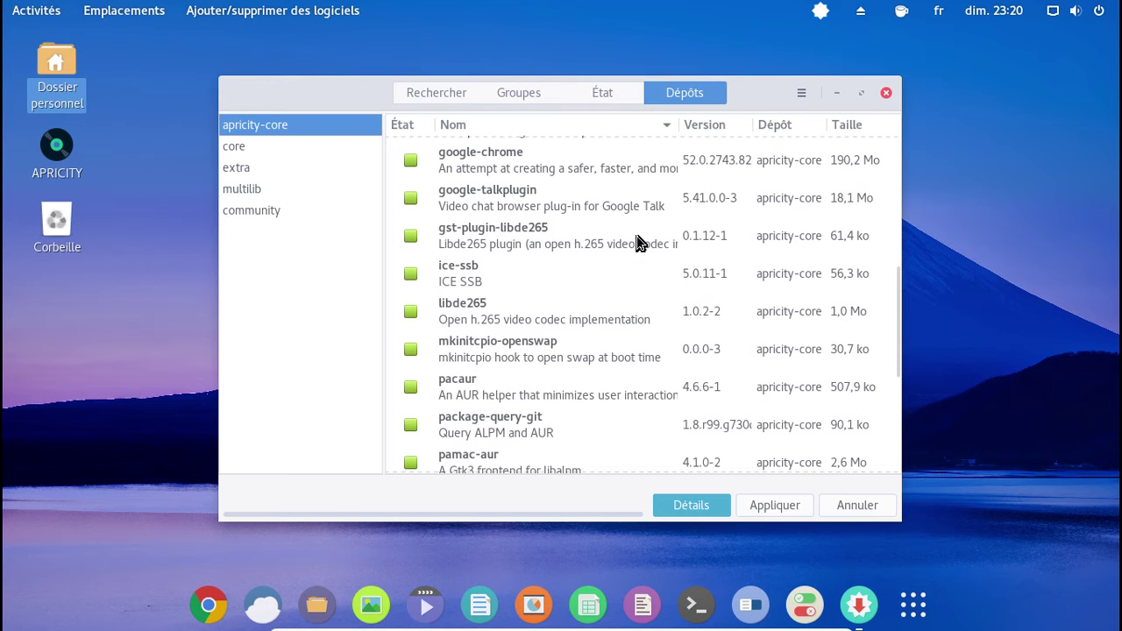
pyautogui.scroll(7, 641, 243)
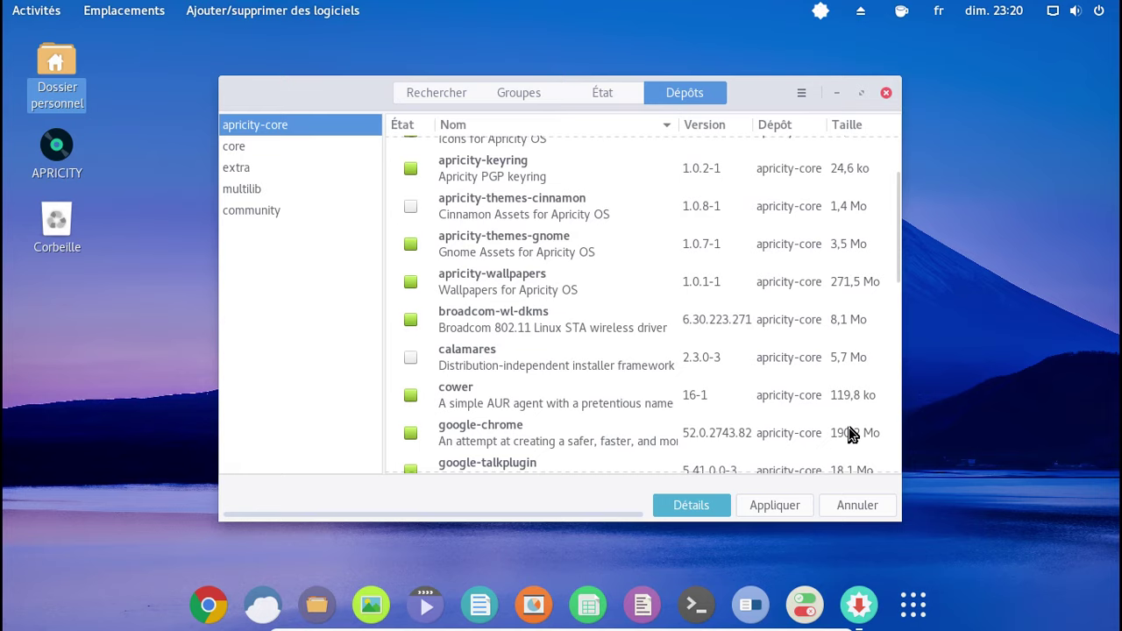
pyautogui.scroll(2, 823, 428)
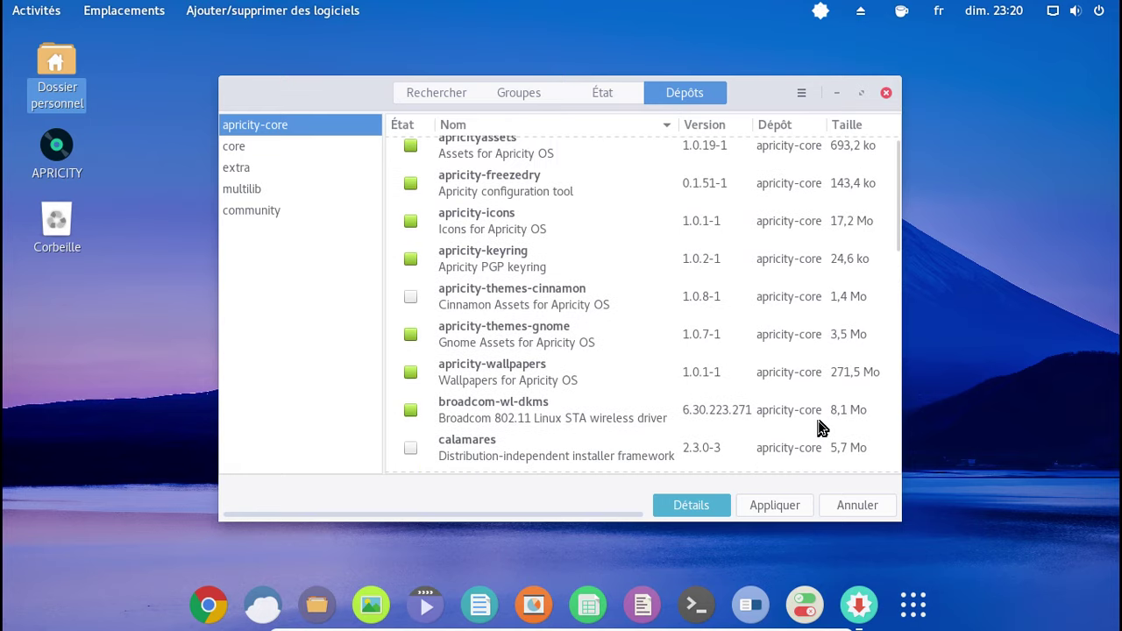
pyautogui.scroll(-12, 823, 428)
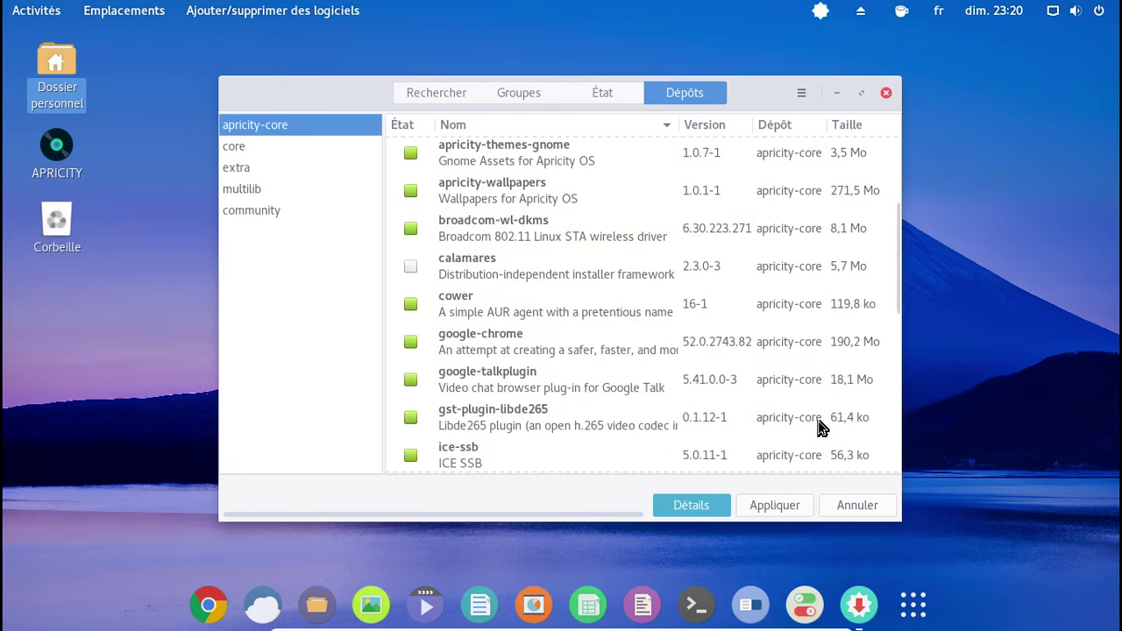
pyautogui.scroll(1, 773, 352)
pyautogui.scroll(-4, 774, 353)
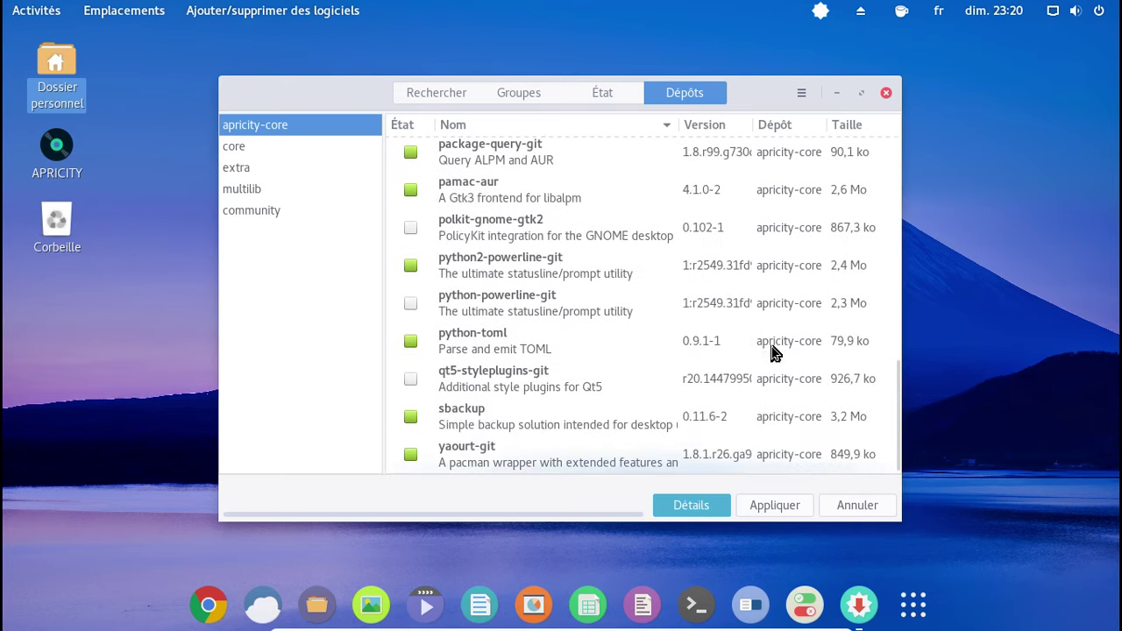
pyautogui.click(886, 93)
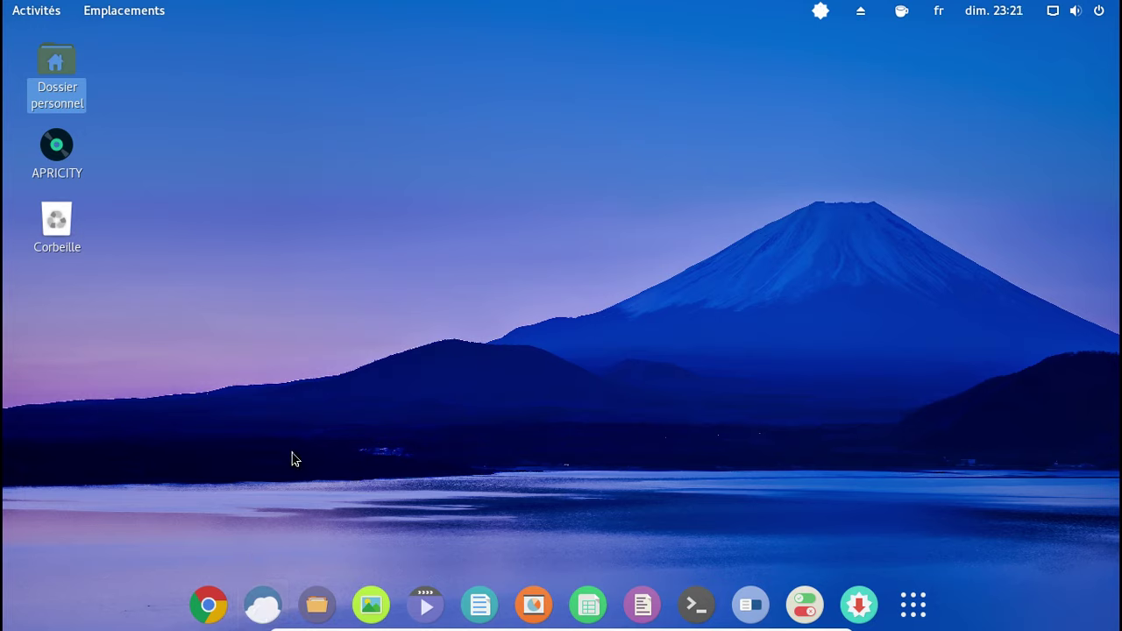
# Step: Launch the Videos application to look at its interface, and close it
pyautogui.click(417, 605)
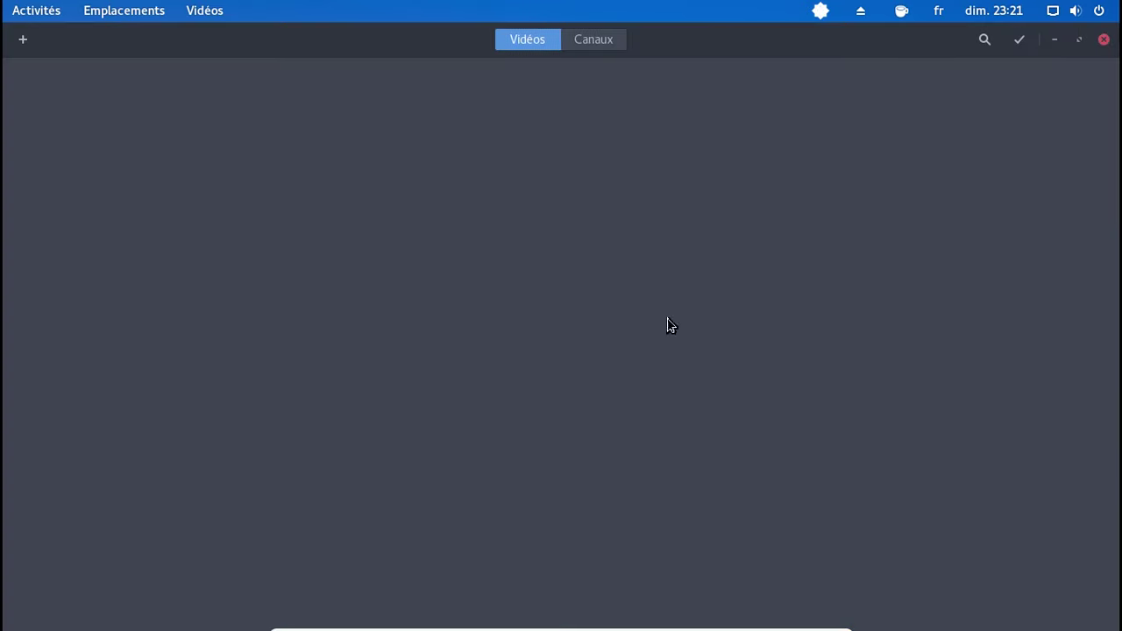
pyautogui.click(1104, 39)
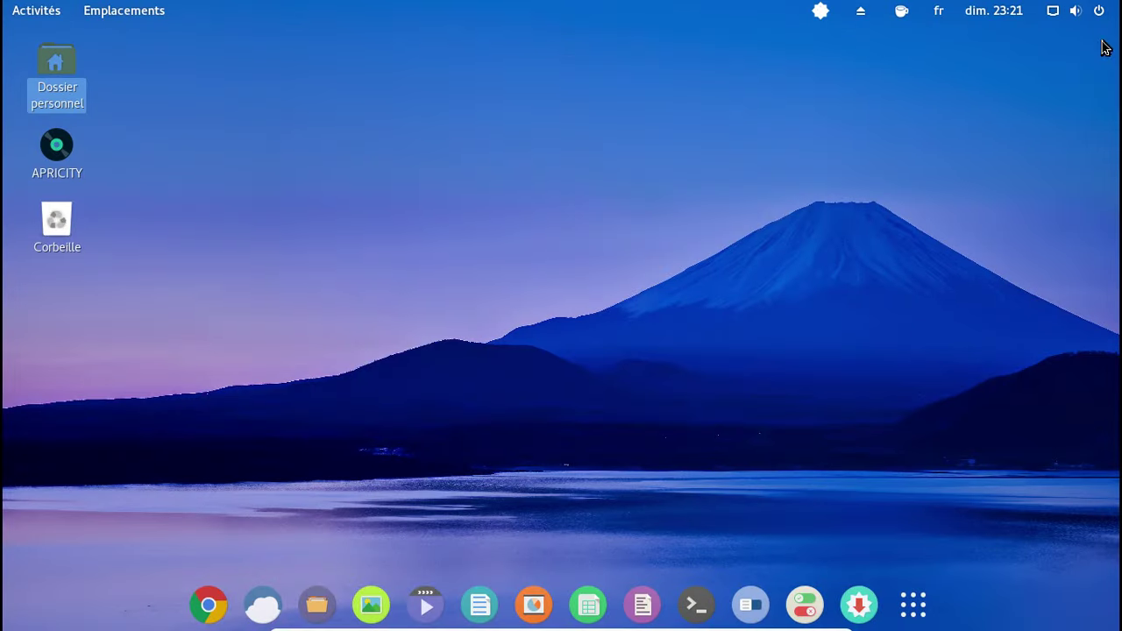
# Step: Launch Firefox from the list of all applications and complete its import wizard without importing anything
pyautogui.click(913, 605)
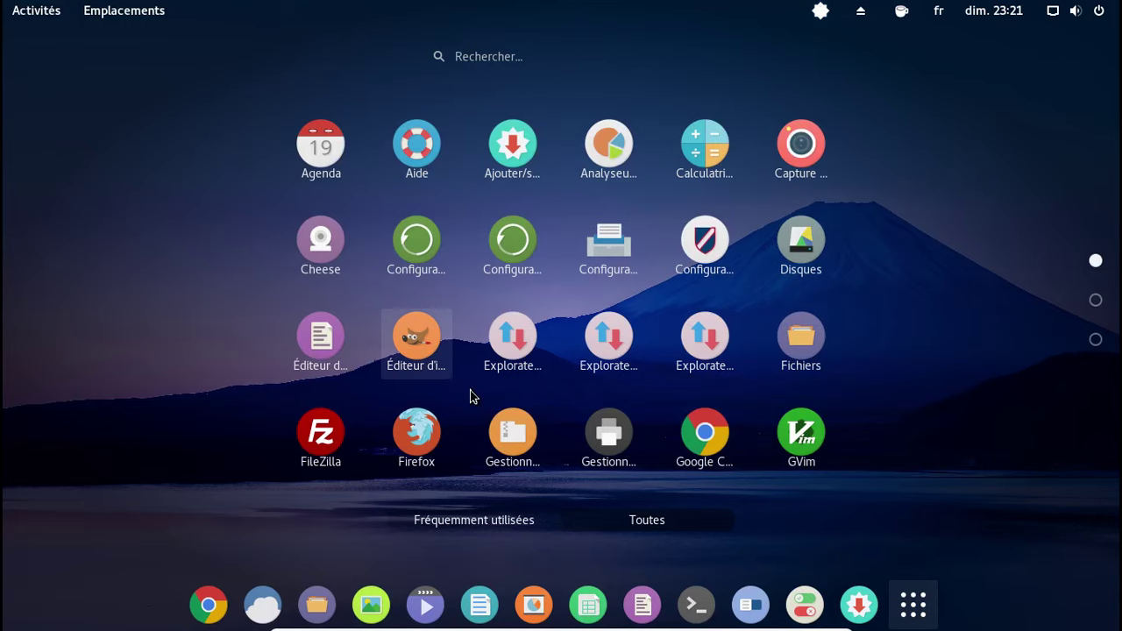
pyautogui.click(416, 439)
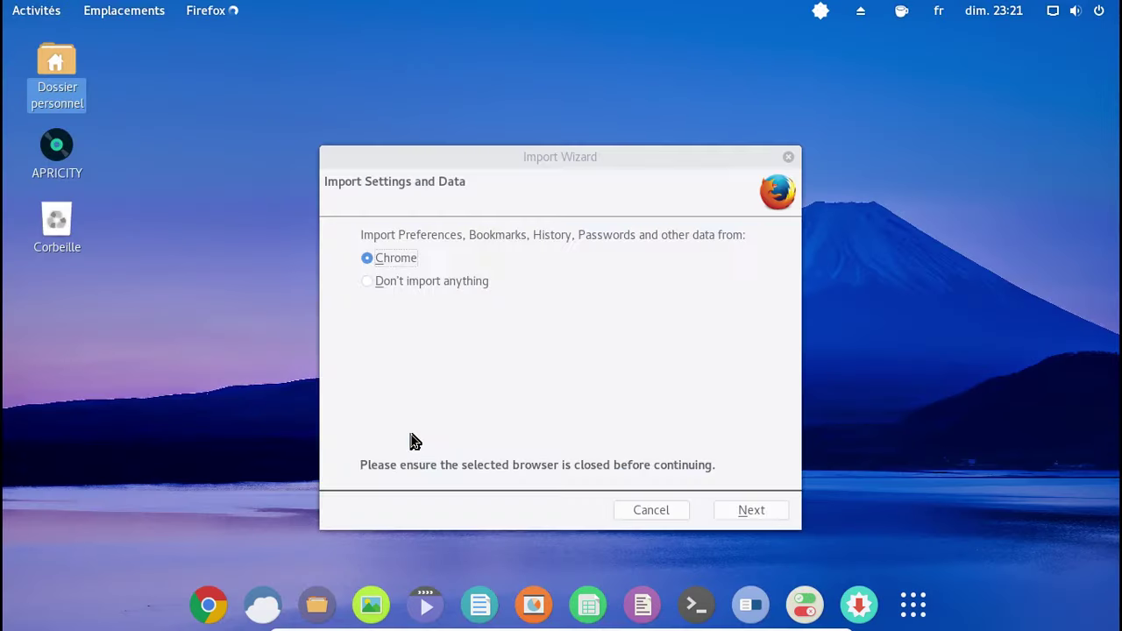
pyautogui.click(412, 282)
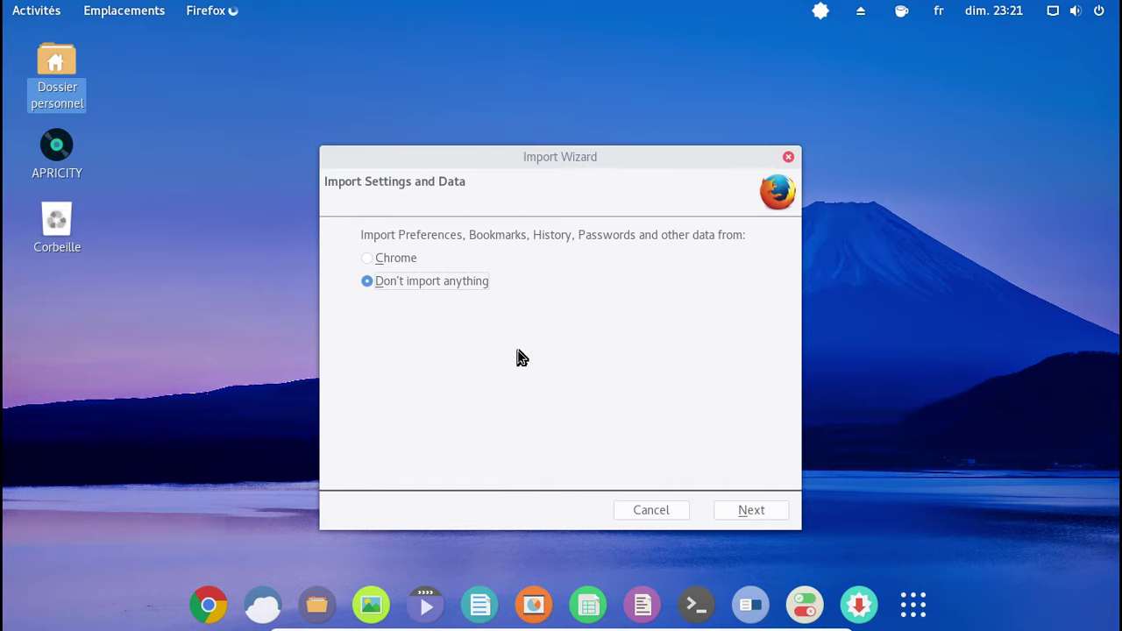
pyautogui.click(735, 510)
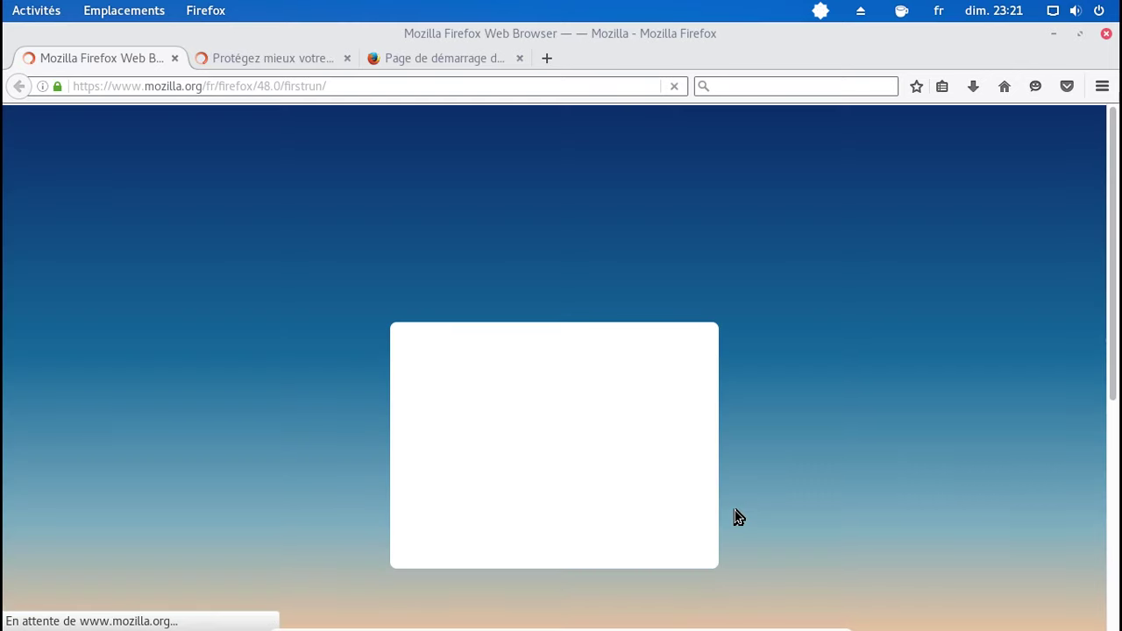
# Step: Restore the Firefox window to its smaller size, close the two first-run pages and quit the browser
pyautogui.click(1080, 33)
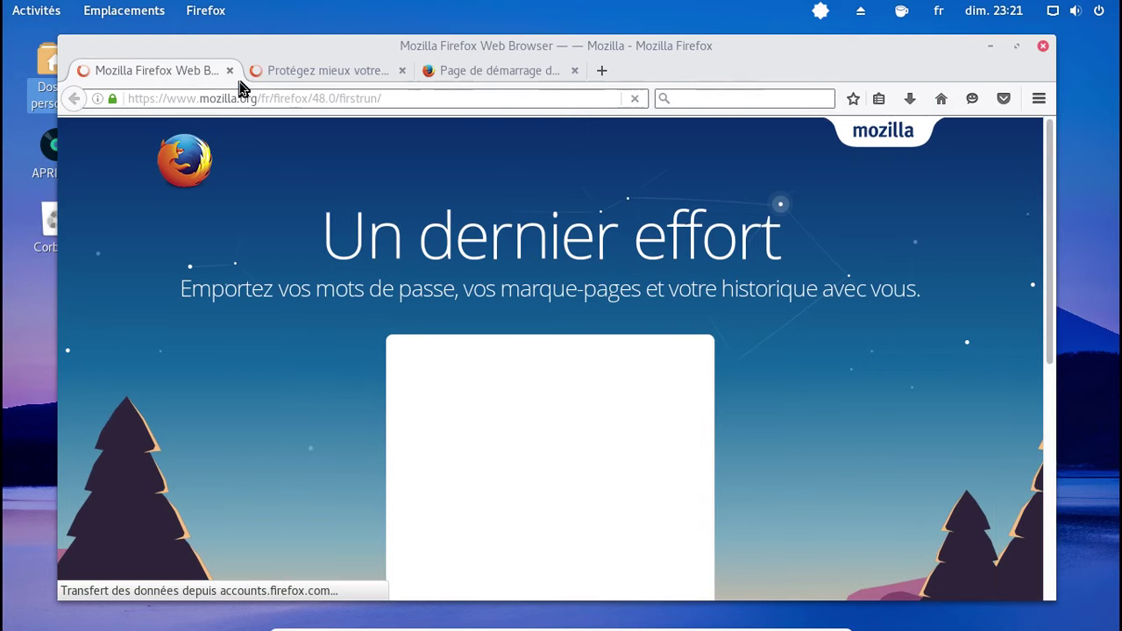
pyautogui.click(229, 72)
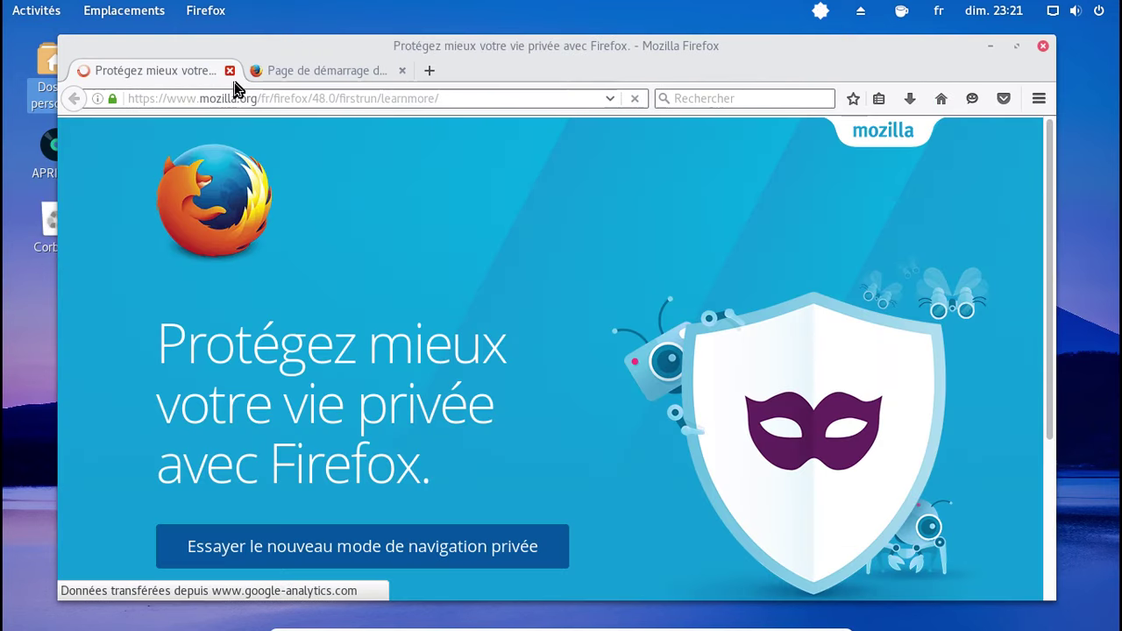
pyautogui.click(228, 70)
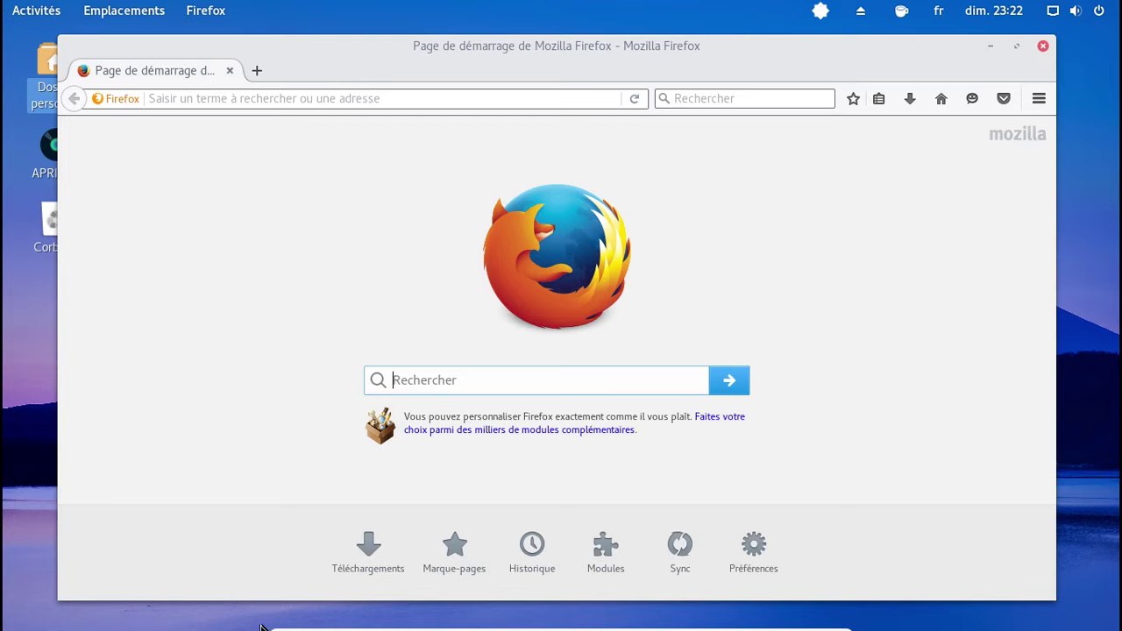
pyautogui.hotkey('ctrl', 'q')
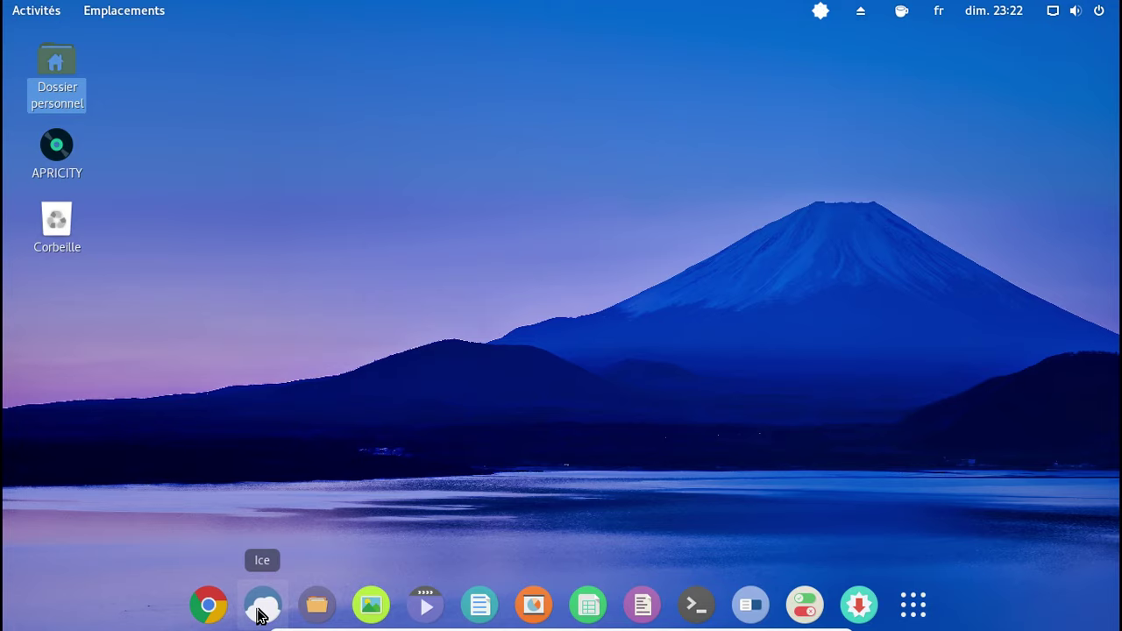
# Step: Try to open a new window of the Ice application
pyautogui.rightClick(259, 614)
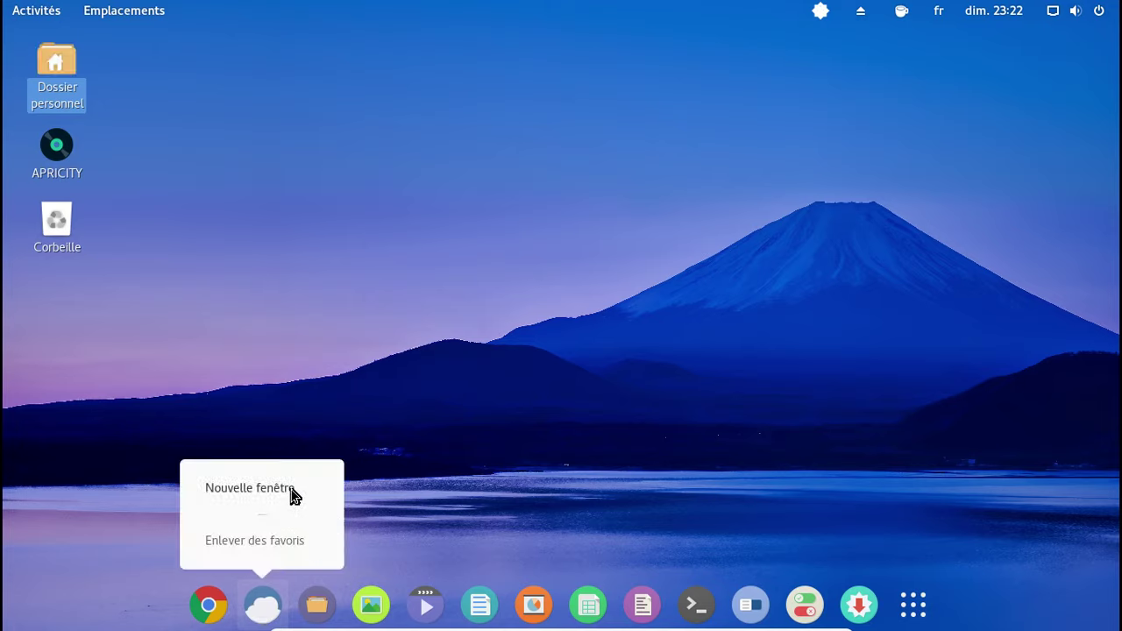
pyautogui.click(250, 488)
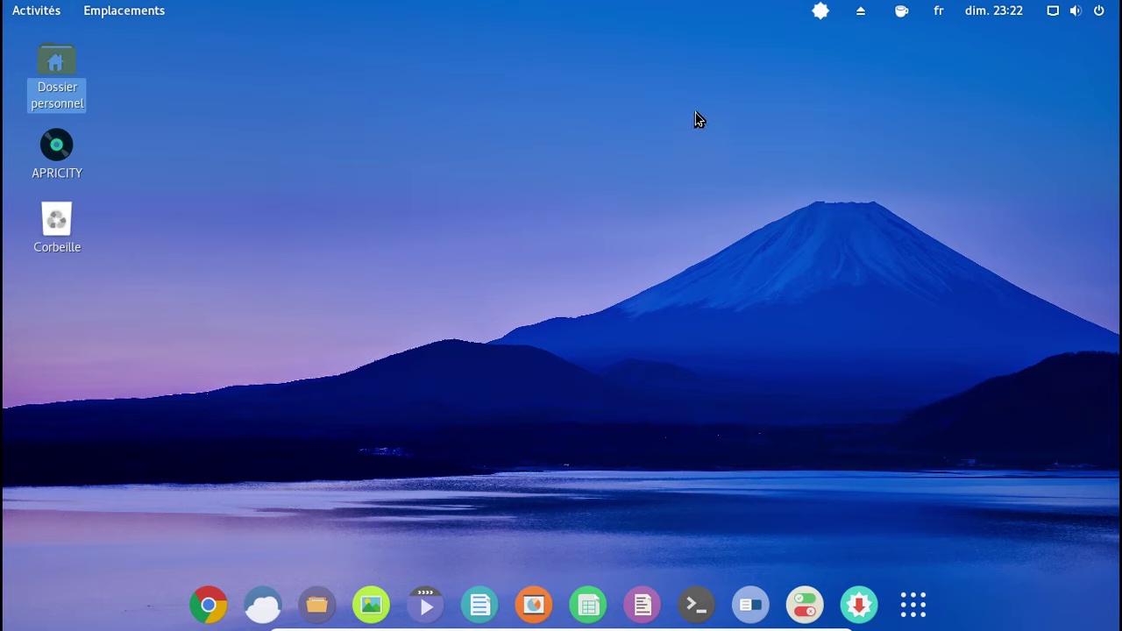
# Step: Log out of the current user session and confirm closing it
pyautogui.click(1101, 16)
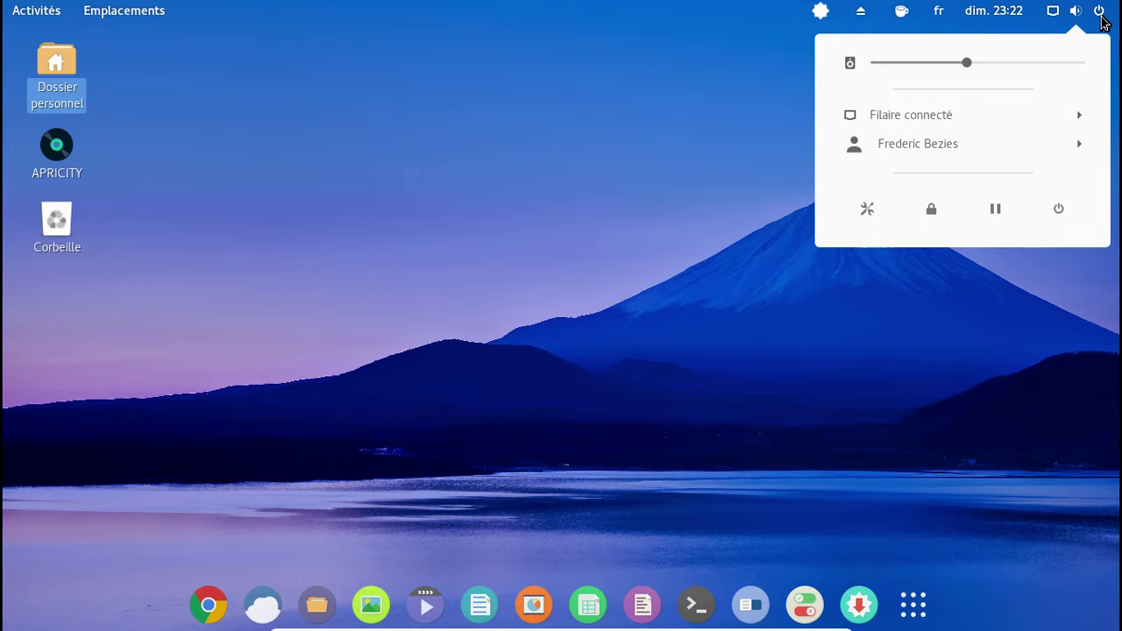
pyautogui.click(945, 154)
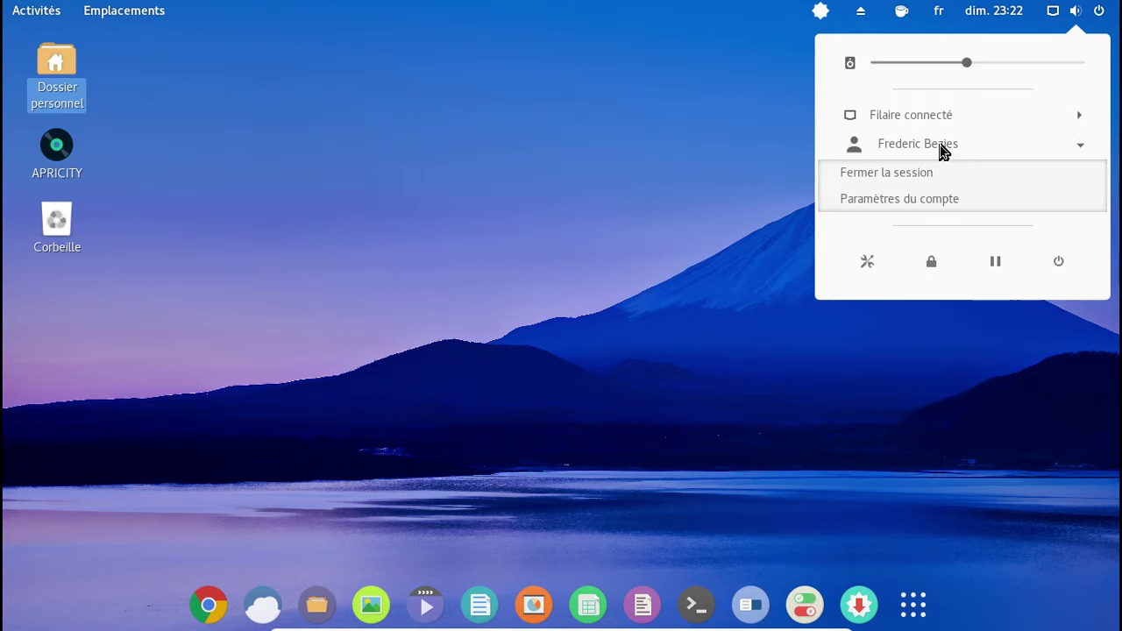
pyautogui.click(917, 172)
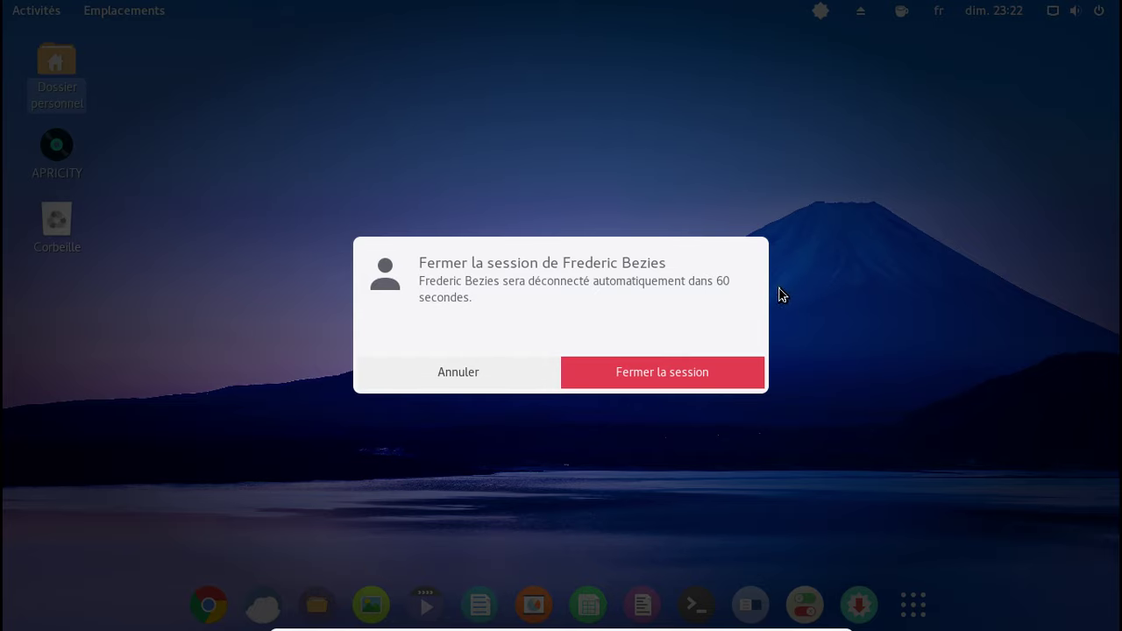
pyautogui.click(716, 374)
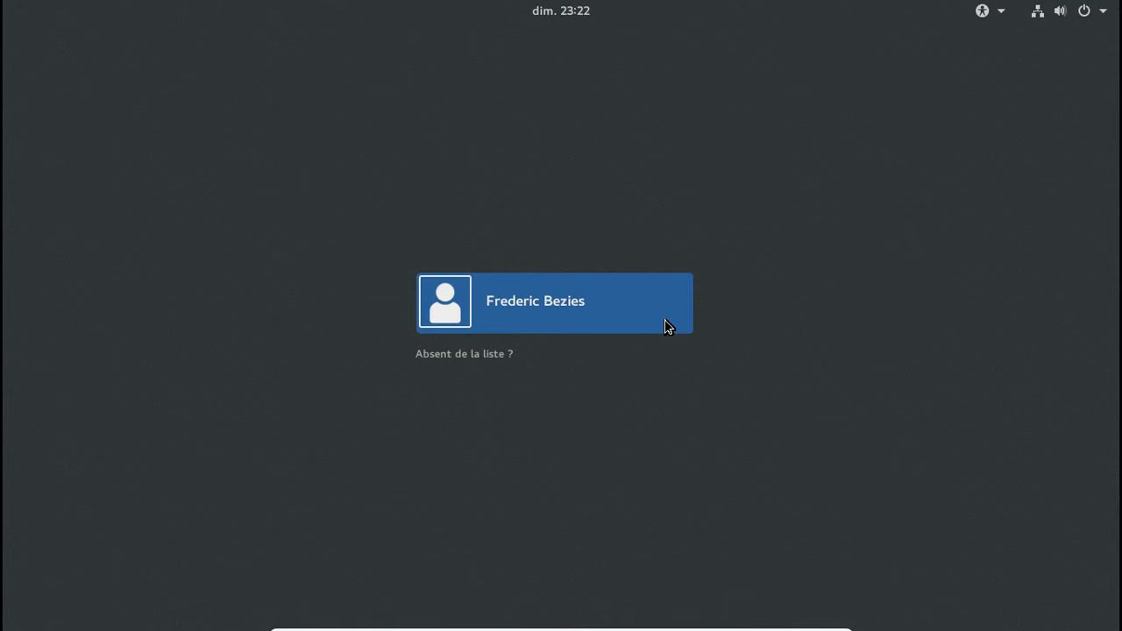
# Step: Log back in to the user account by entering the account password
pyautogui.click(667, 326)
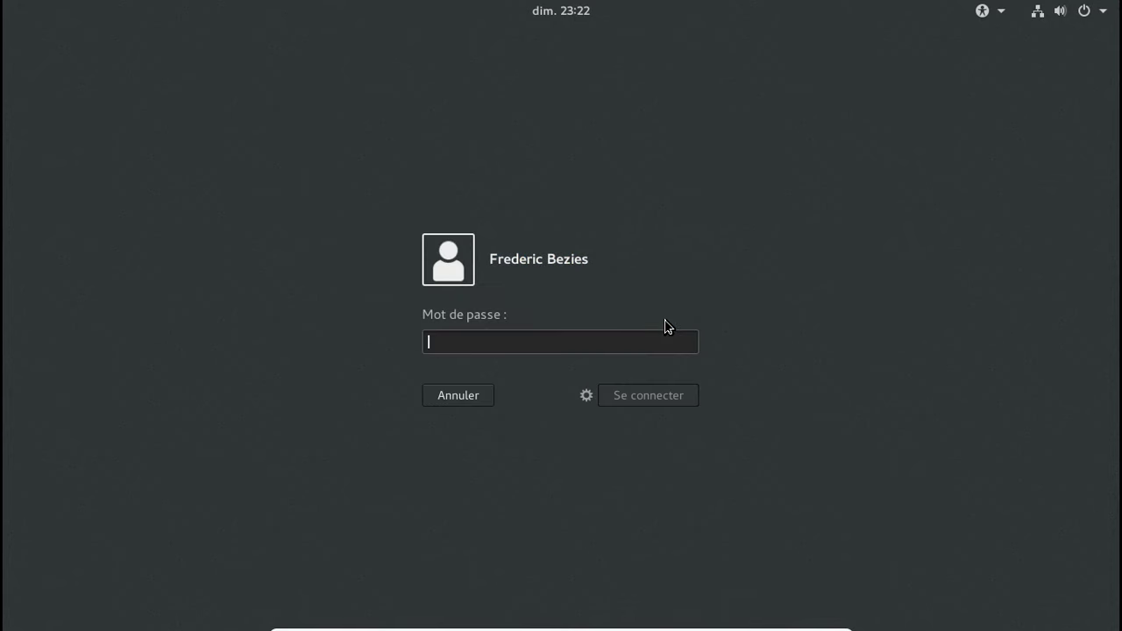
pyautogui.write('•••••••••')
pyautogui.press('Return')
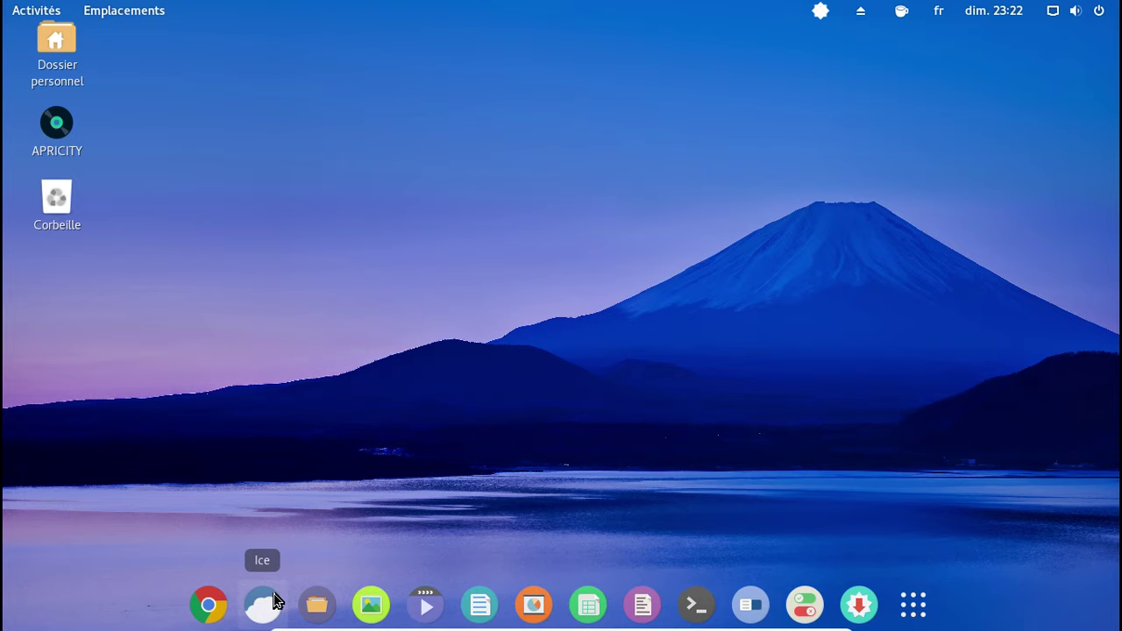
# Step: Check the disk space usage with df -h in a terminal, and close the terminal
pyautogui.click(697, 605)
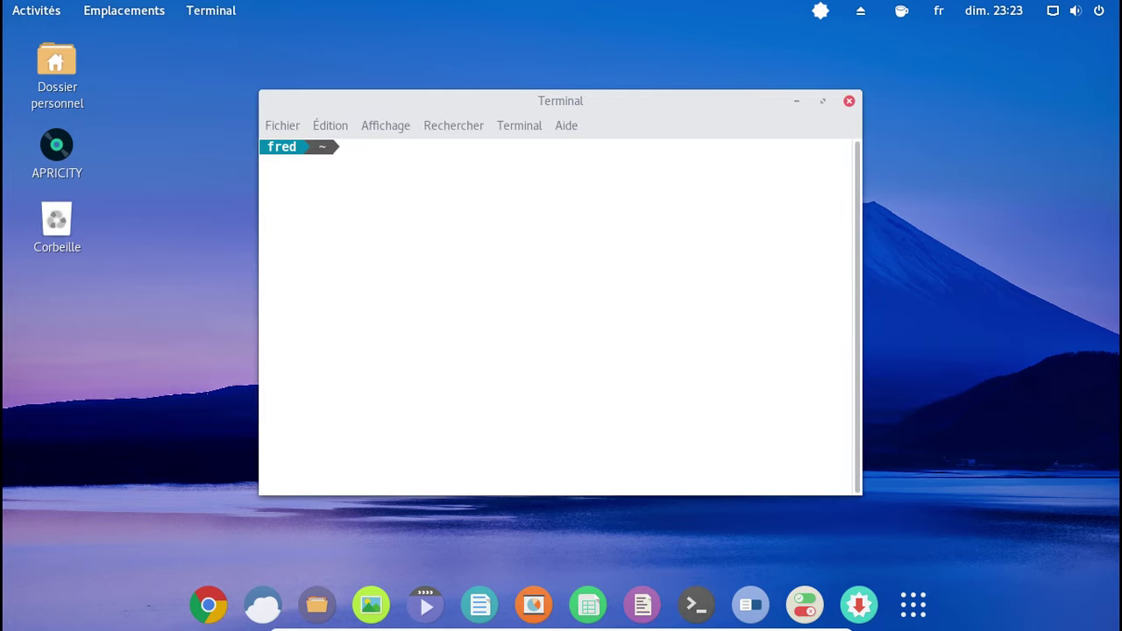
pyautogui.write('df -h')
pyautogui.press('Return')
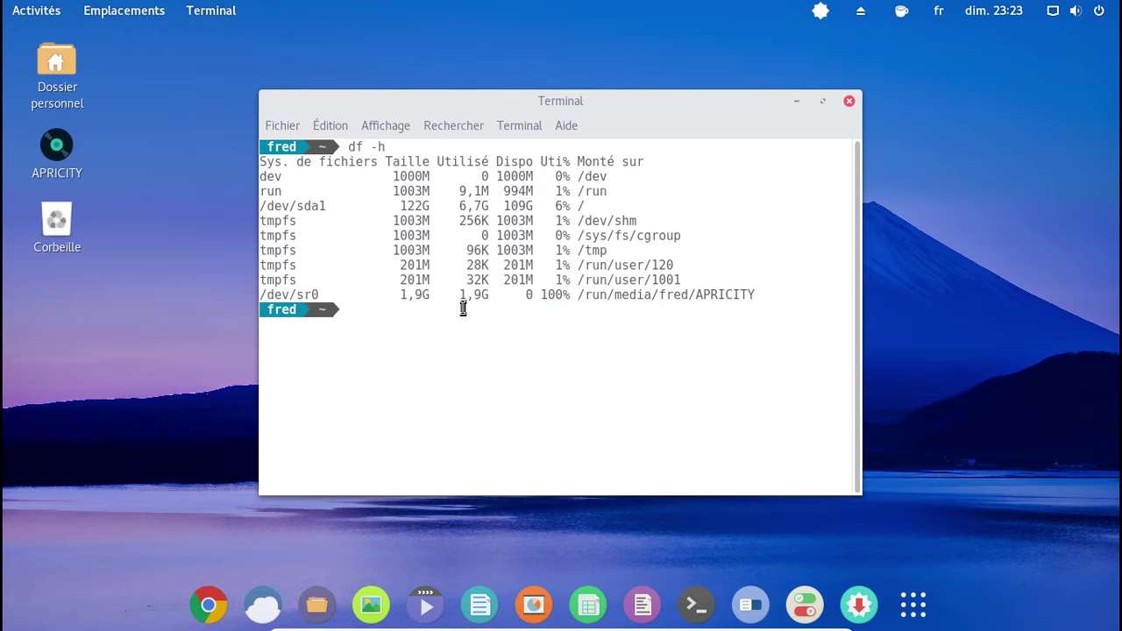
pyautogui.click(849, 103)
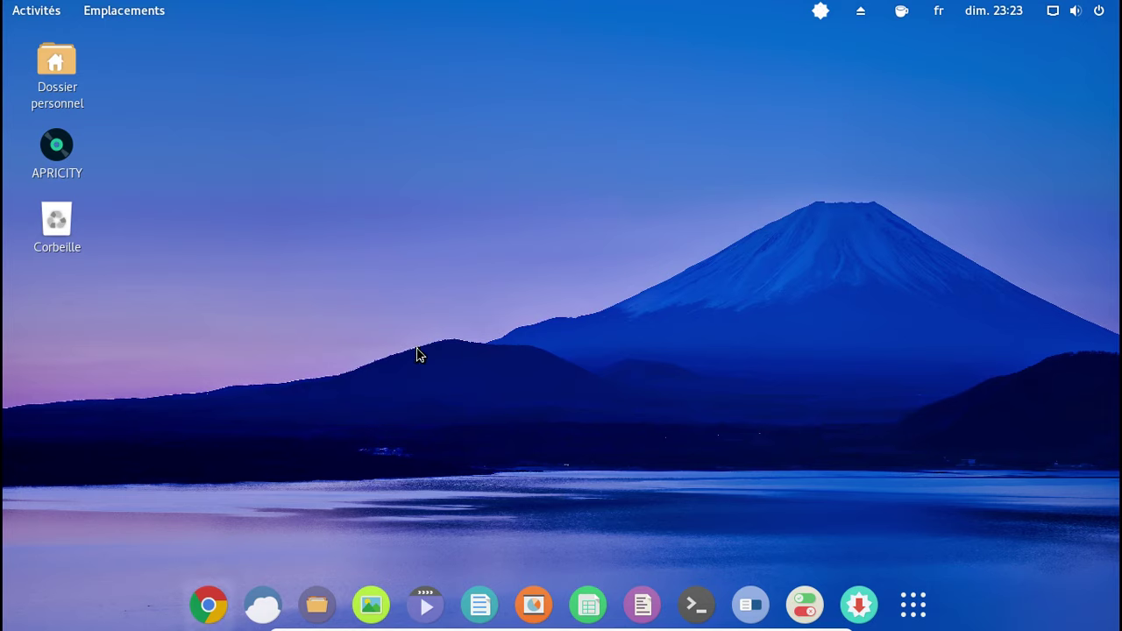
# Step: Shut down the ApricityOS virtual machine and confirm powering it off
pyautogui.click(1100, 10)
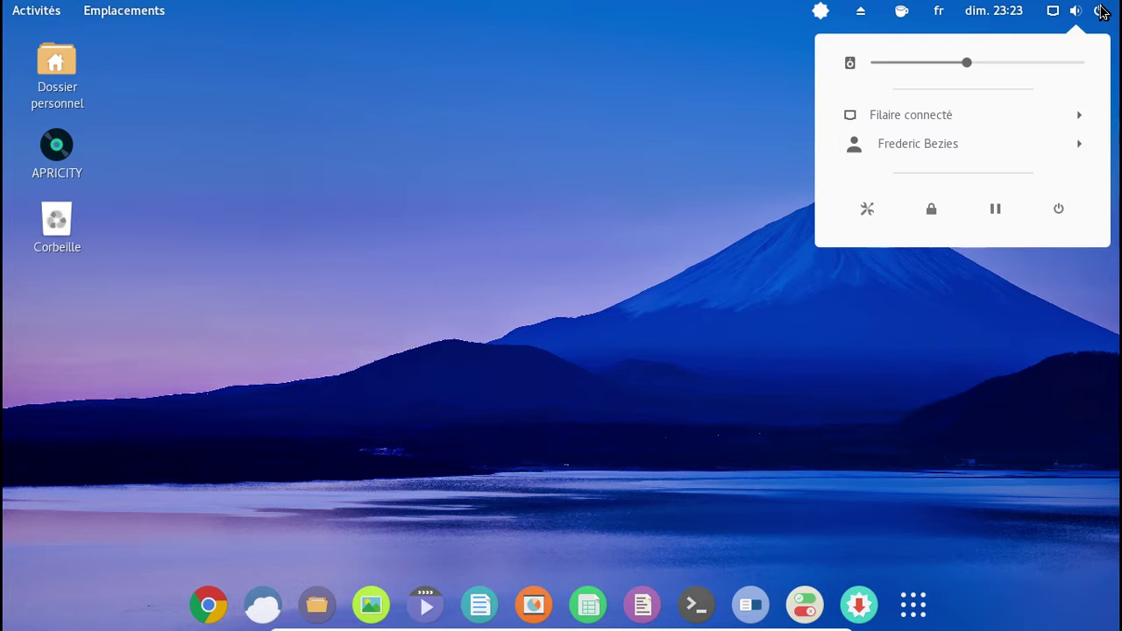
pyautogui.click(1058, 210)
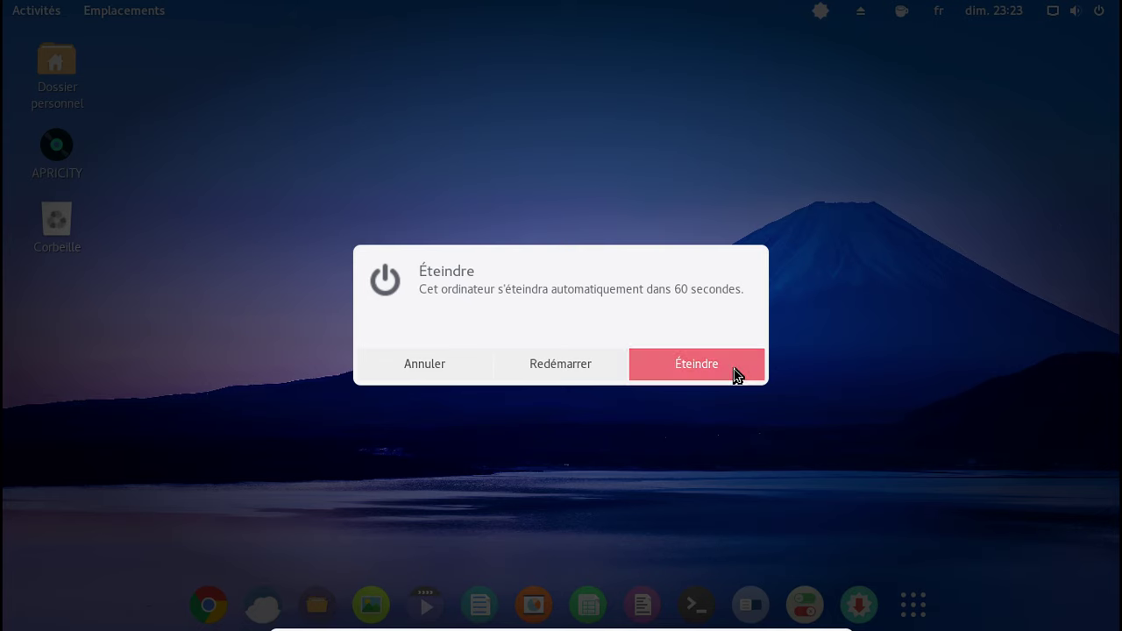
pyautogui.click(733, 372)
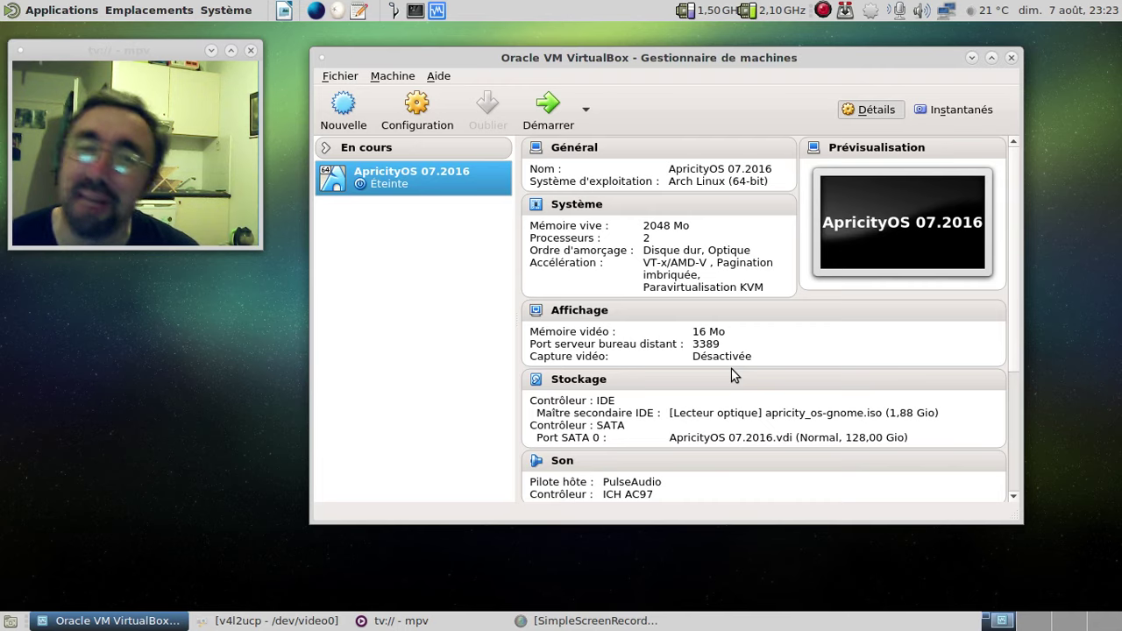
# Step: Switch to Transmission and remove the apricity_os-gnome.iso torrent together with its downloaded files, confirming the deletion
pyautogui.click(845, 11)
pyautogui.click(474, 194)
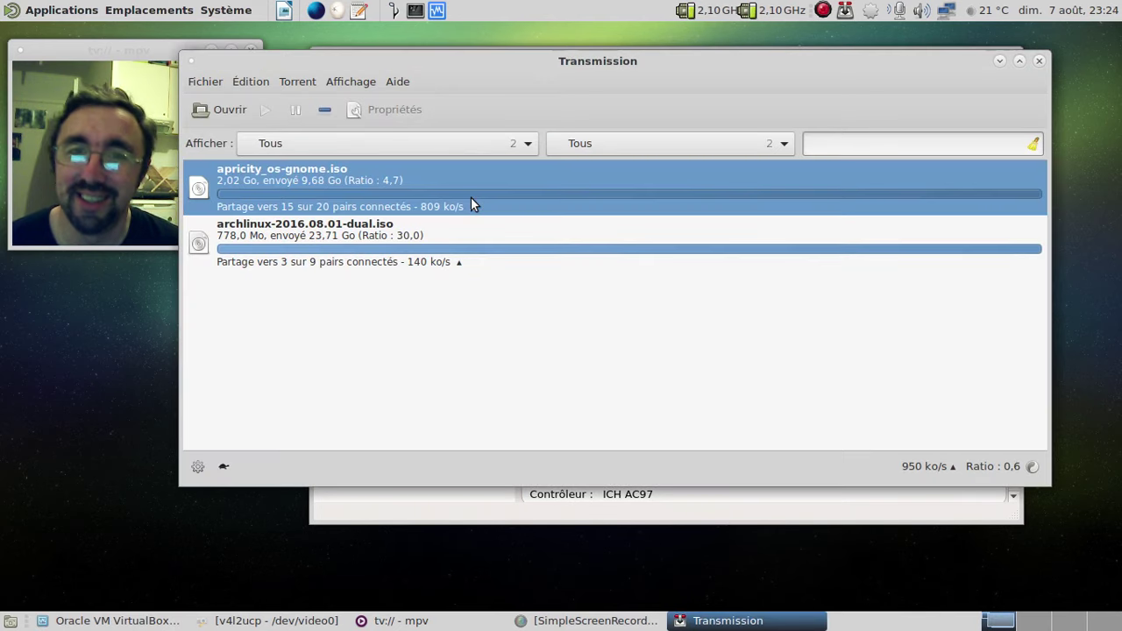
pyautogui.rightClick(472, 200)
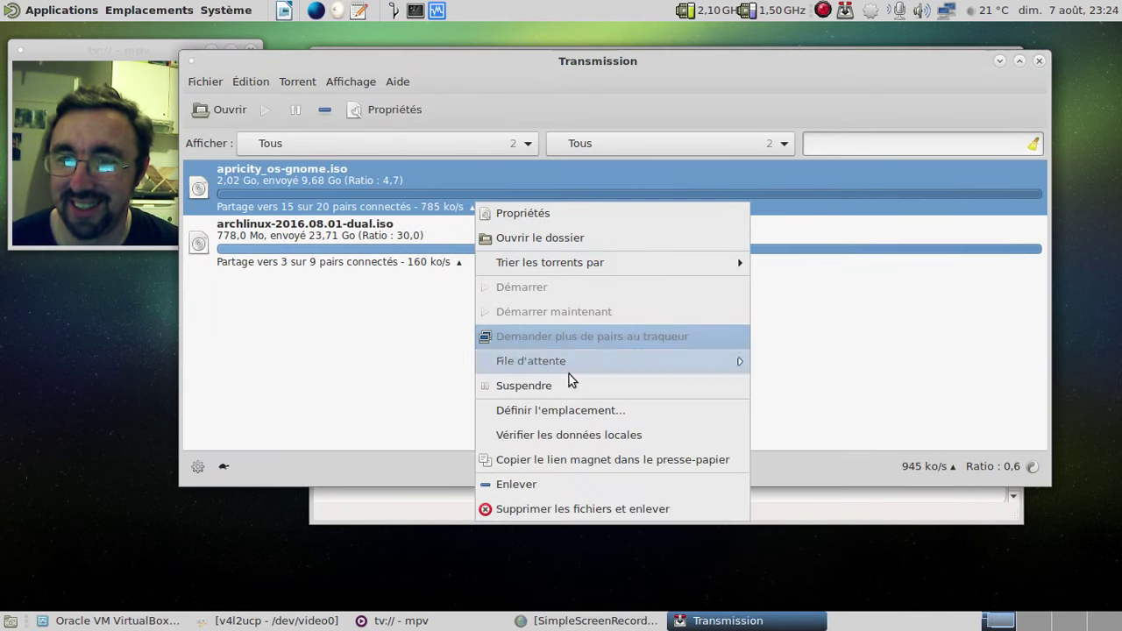
pyautogui.click(577, 505)
pyautogui.click(669, 333)
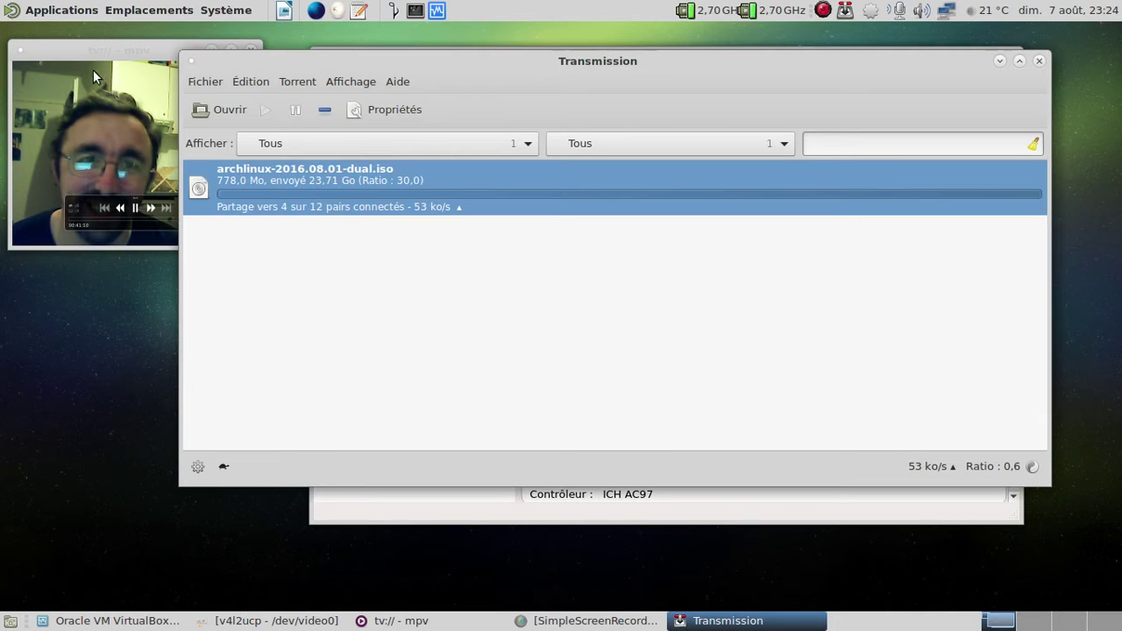
# Step: Move the mpv video window off the host's desktop icons and empty the trash, confirming the permanent deletion
pyautogui.moveTo(93, 69); pyautogui.dragTo(242, 71)
pyautogui.rightClick(70, 210)
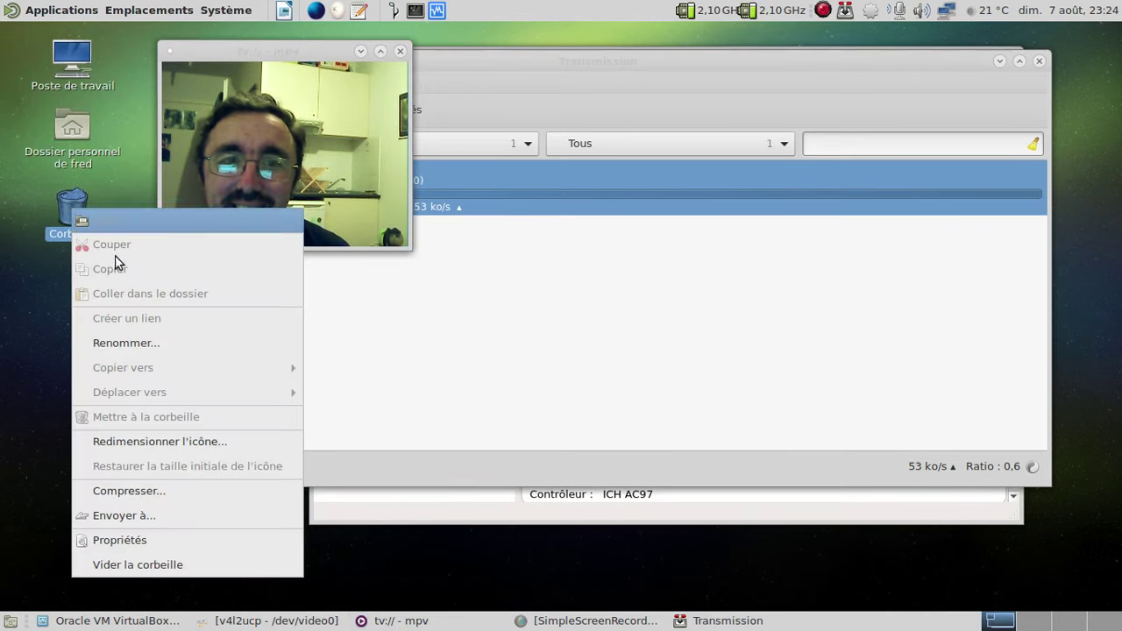
pyautogui.click(155, 562)
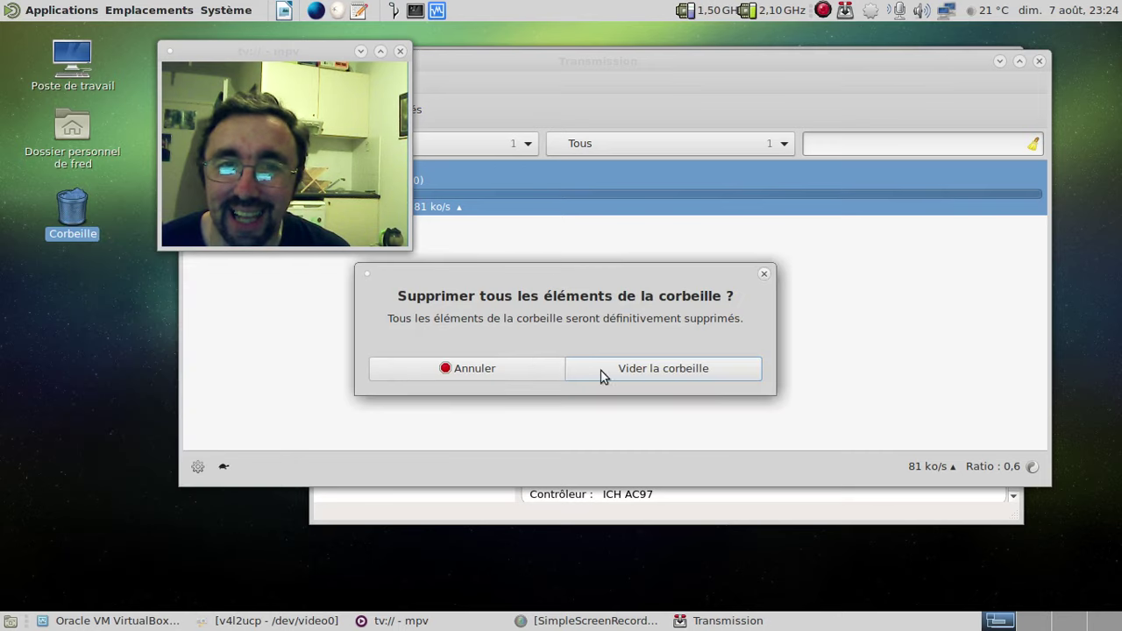
pyautogui.click(651, 373)
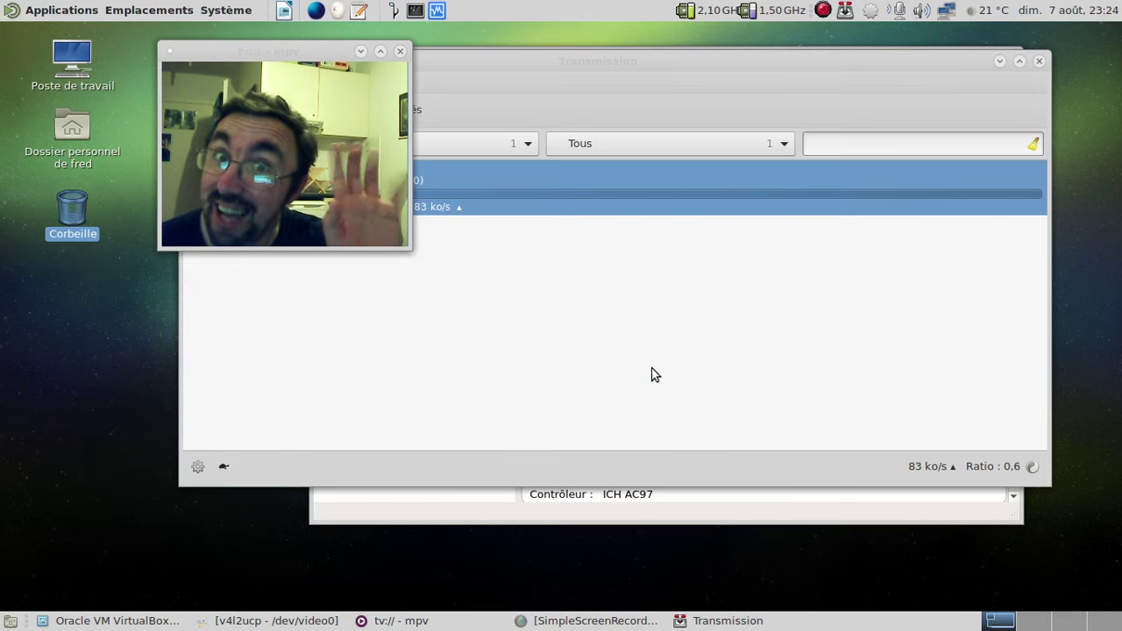
pyautogui.rightClick(823, 10)
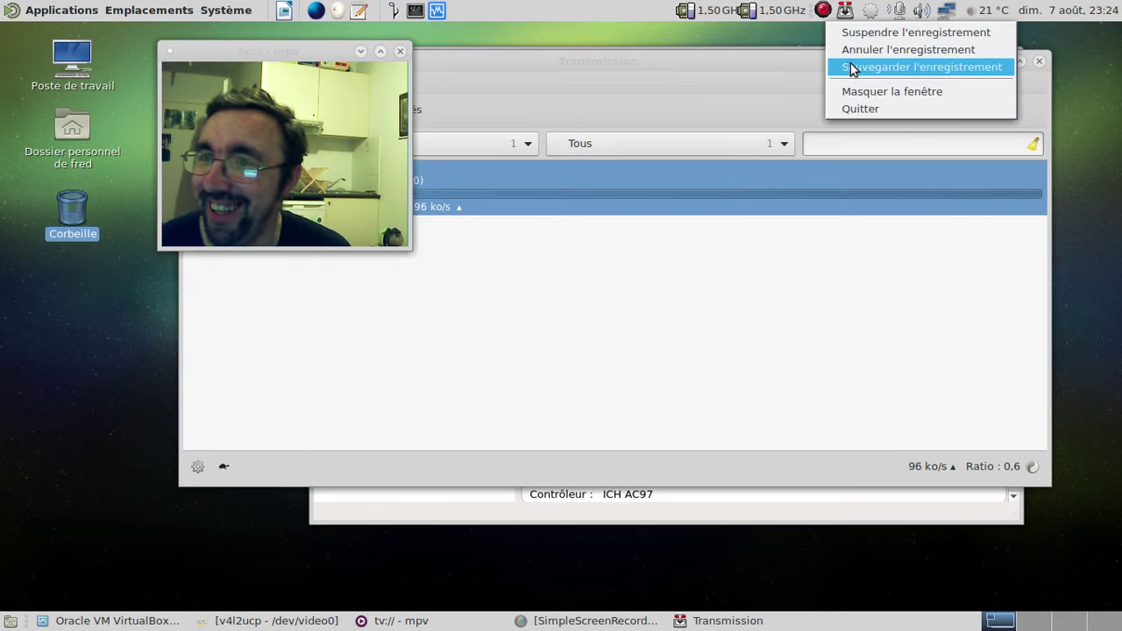